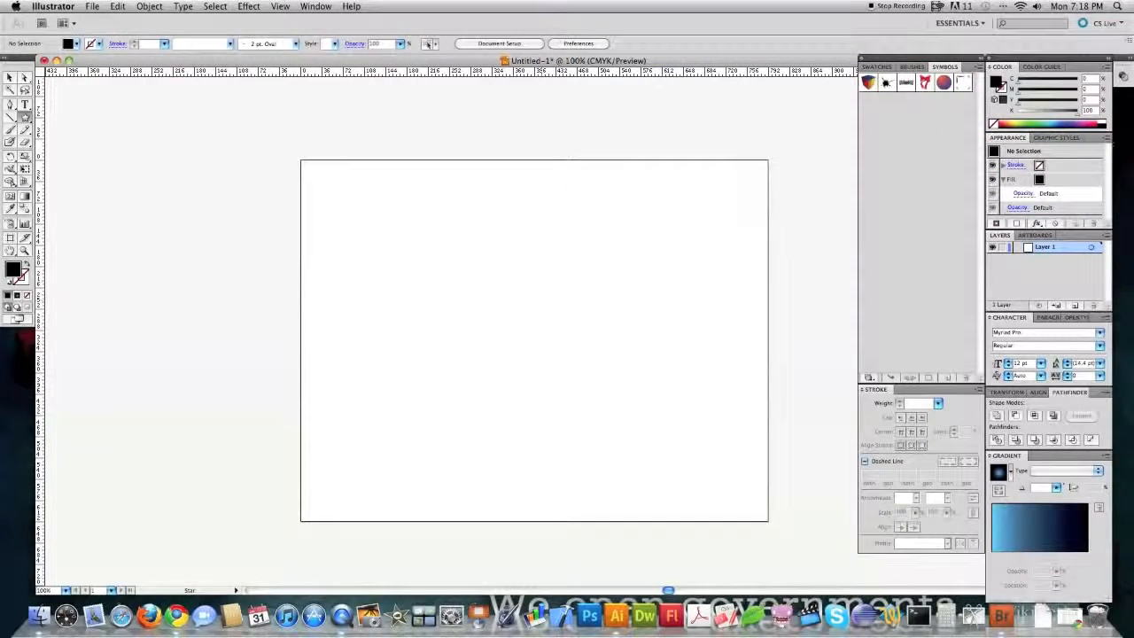
# - Draw a tall black rectangle of about 112 by 347 px on the artboard and add anchor points midway along its sides
pyautogui.moveTo(25, 117); pyautogui.dragTo(53, 117)
pyautogui.moveTo(500, 237); pyautogui.dragTo(567, 441)
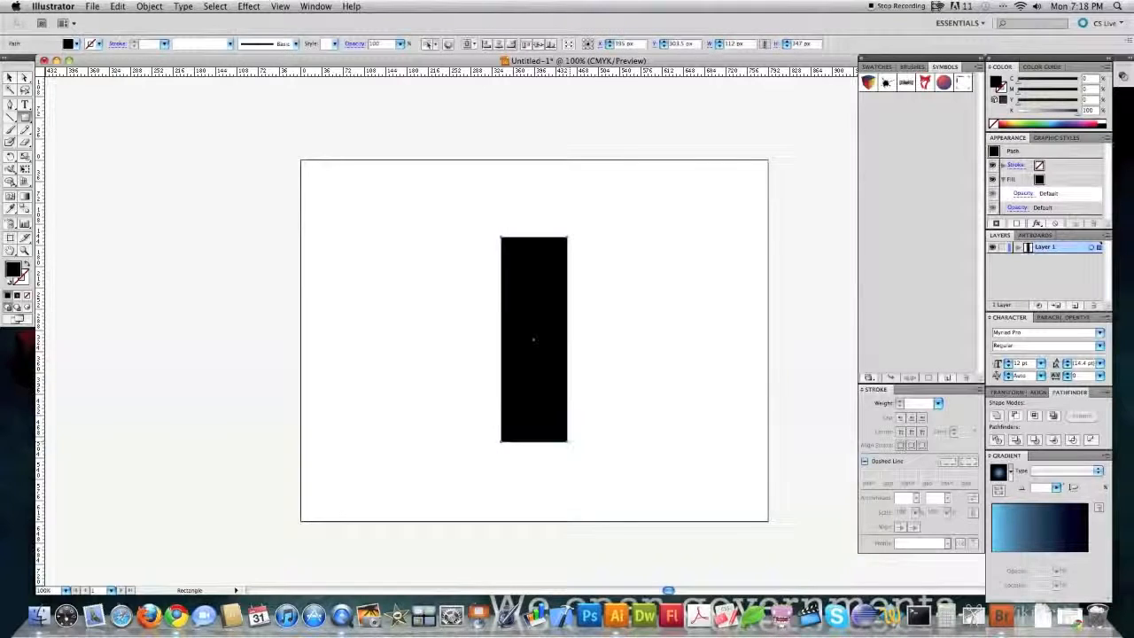
pyautogui.click(9, 77)
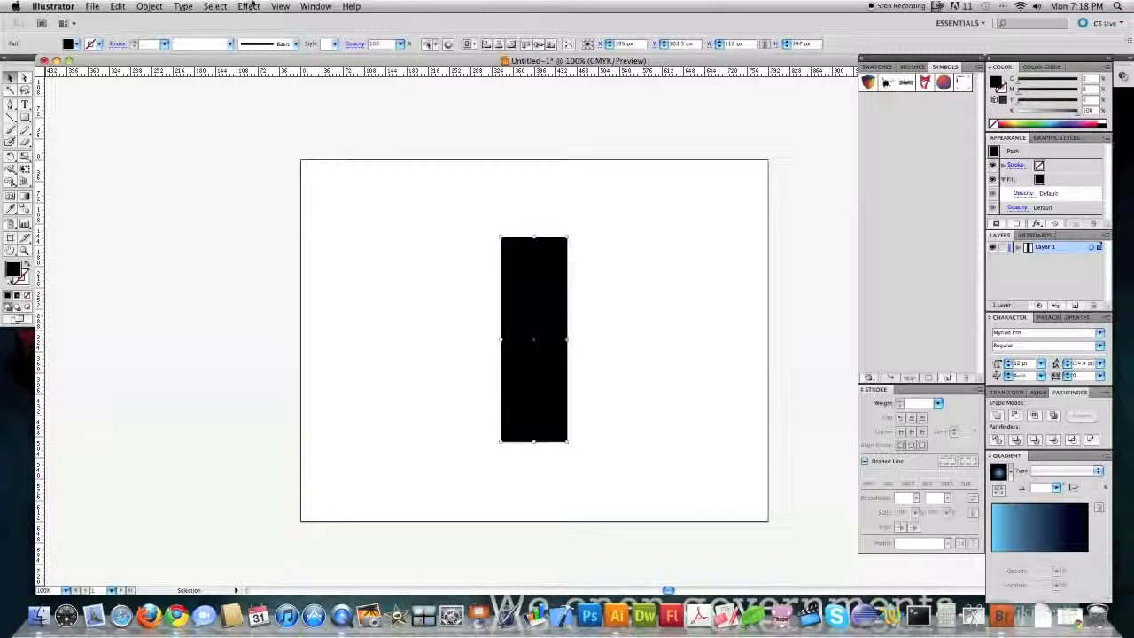
pyautogui.click(150, 7)
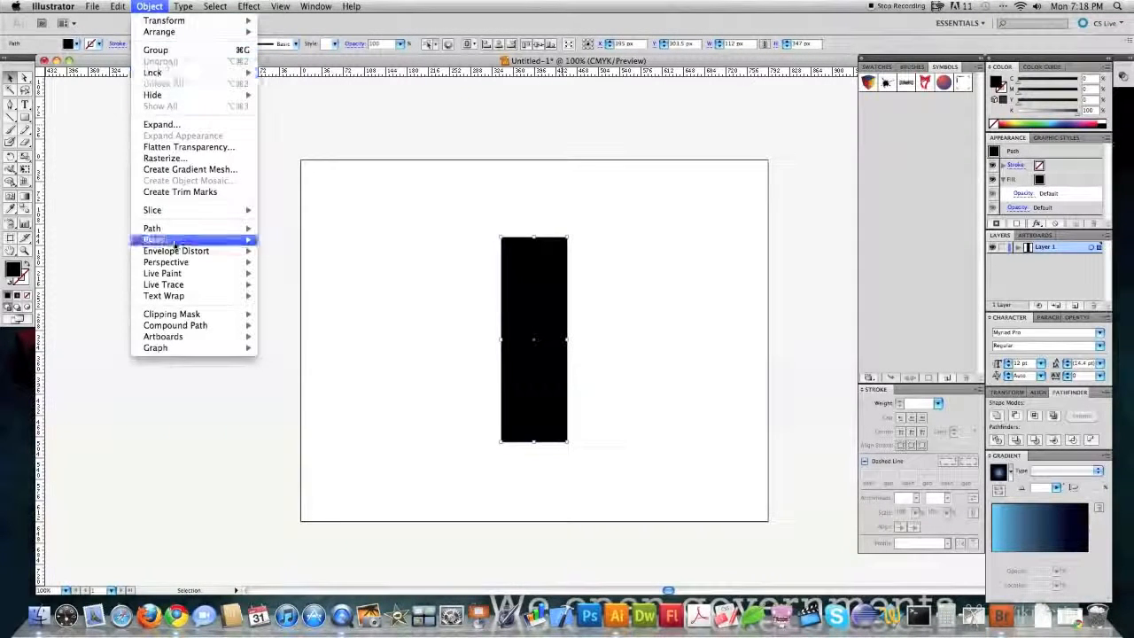
pyautogui.moveTo(189, 229)
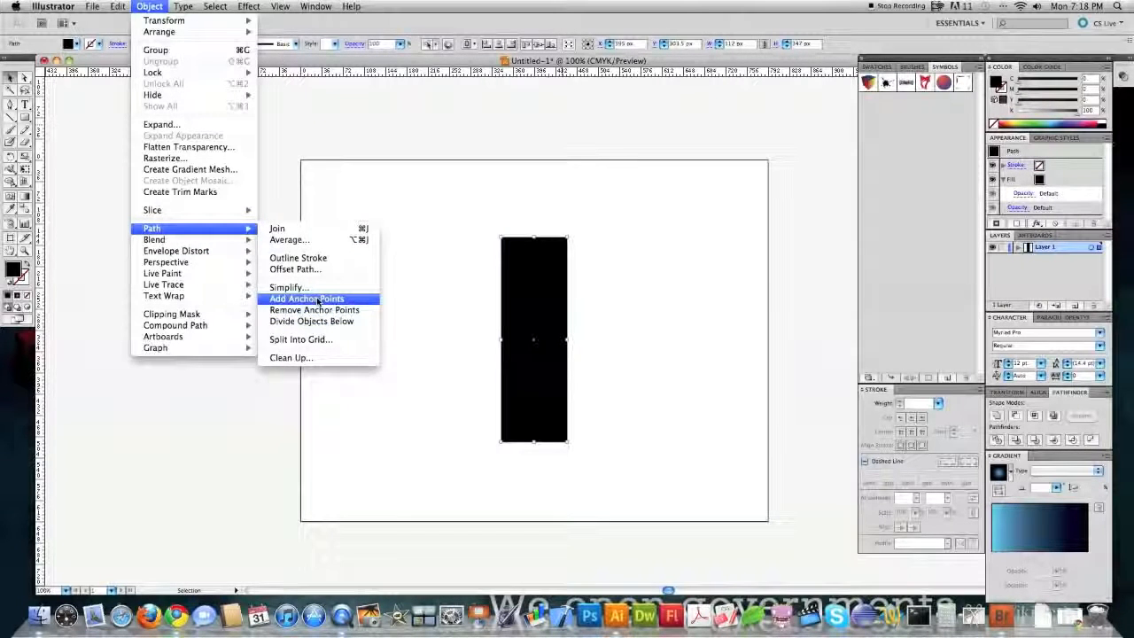
pyautogui.click(317, 299)
# - Move the rectangle's top middle anchor point straight up past the artboard's upper edge to form a pointed tip
pyautogui.click(26, 78)
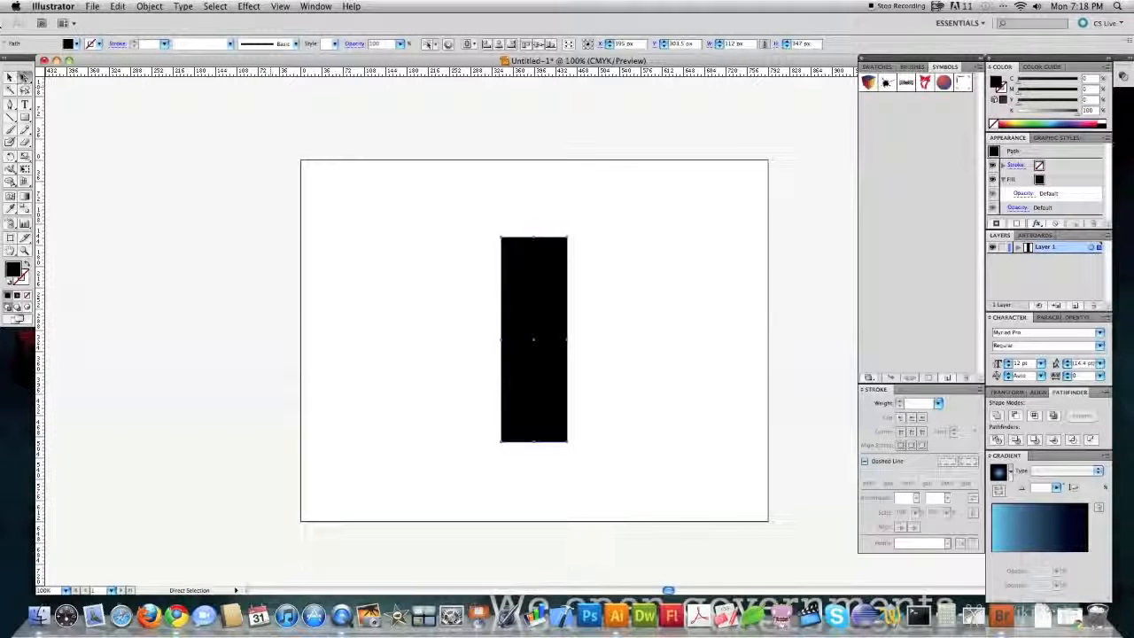
pyautogui.click(534, 238)
pyautogui.moveTo(534, 238); pyautogui.dragTo(533, 152)
pyautogui.click(440, 310)
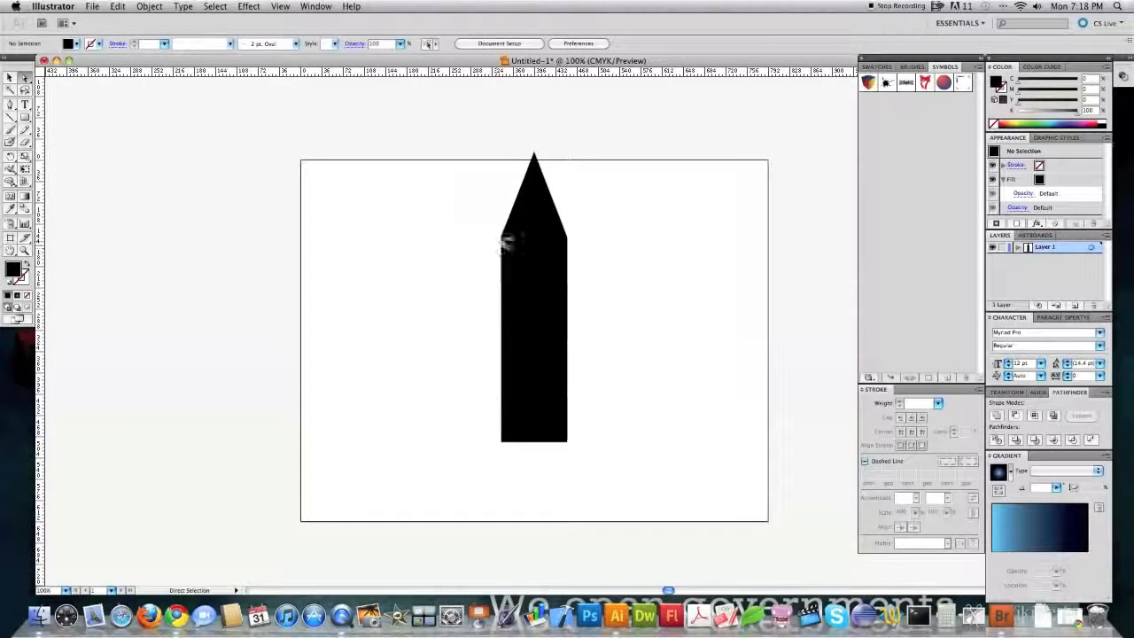
pyautogui.click(9, 104)
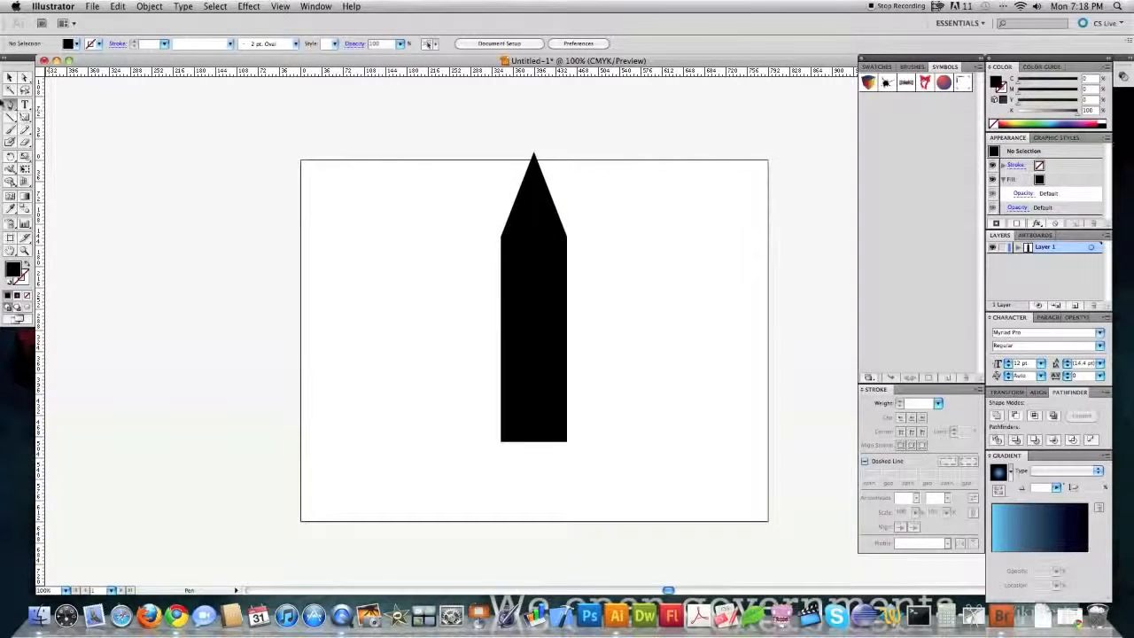
pyautogui.moveTo(9, 104); pyautogui.dragTo(54, 134)
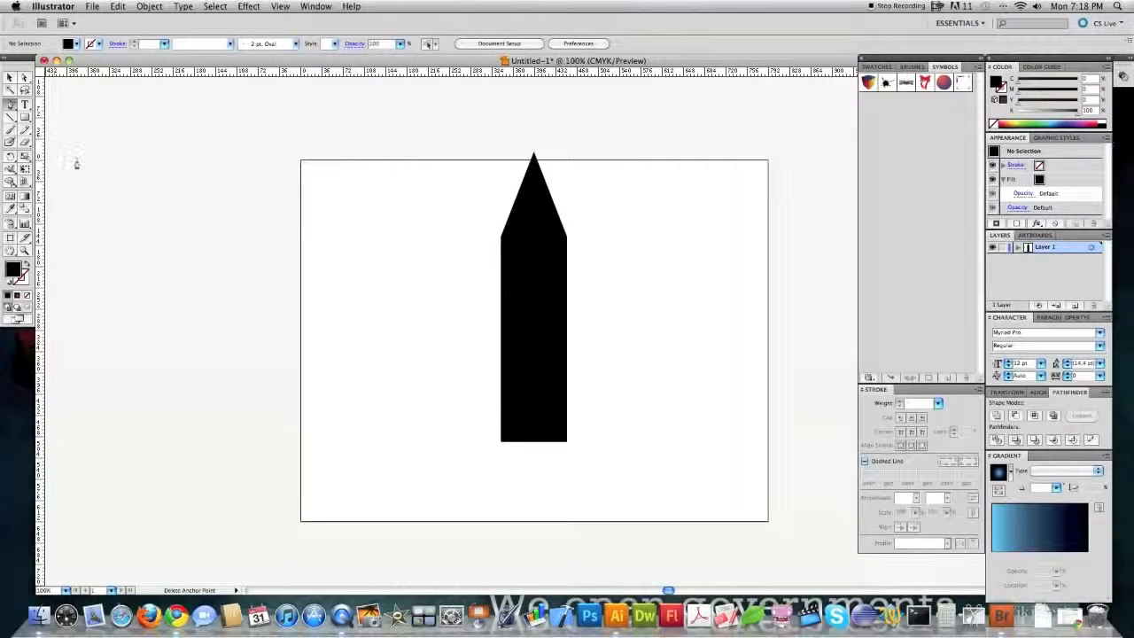
pyautogui.click(500, 238)
pyautogui.click(500, 339)
pyautogui.click(501, 440)
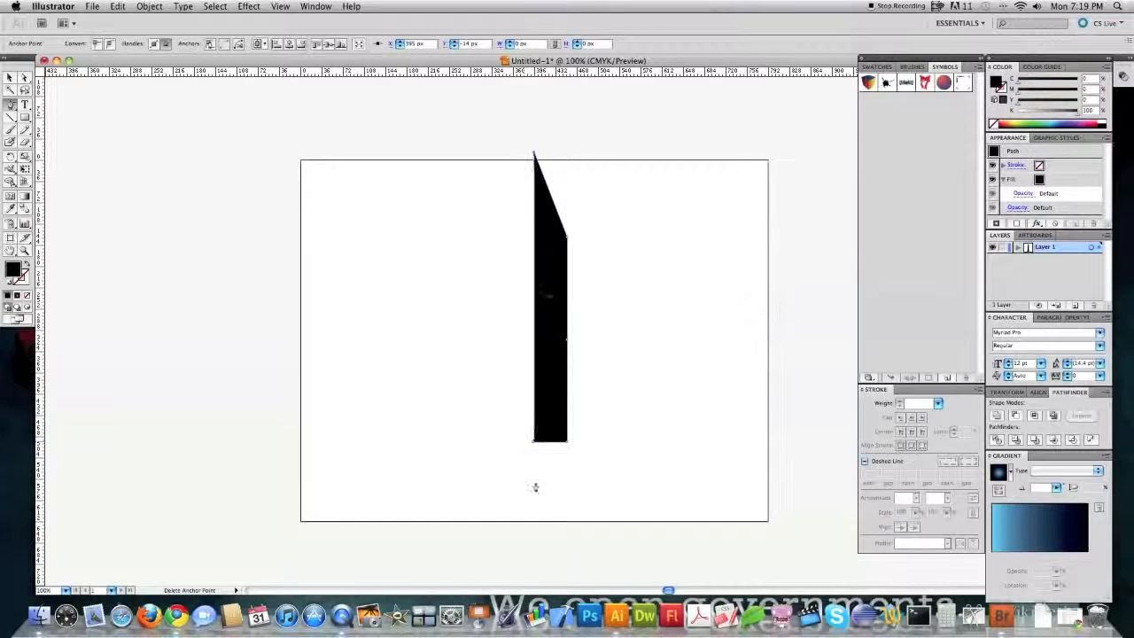
pyautogui.press('super+z')
pyautogui.press('super+z')
pyautogui.press('super+z')
# - Place a copy of the pointed shape about 295 px to the left of the original, at the same height
pyautogui.click(25, 78)
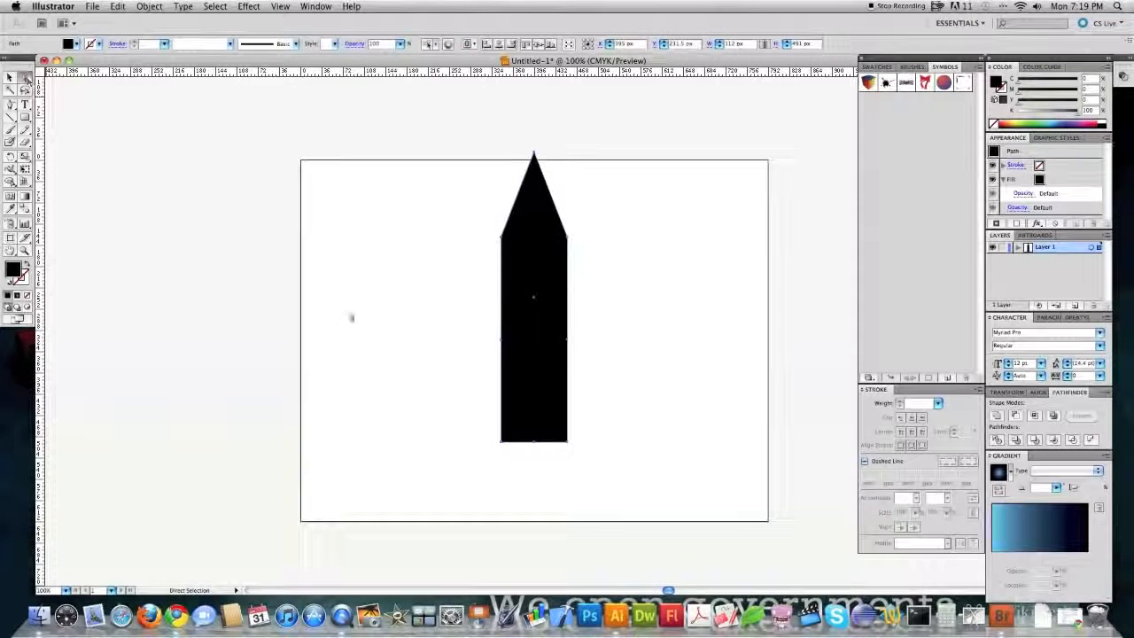
pyautogui.click(474, 455)
pyautogui.click(549, 303)
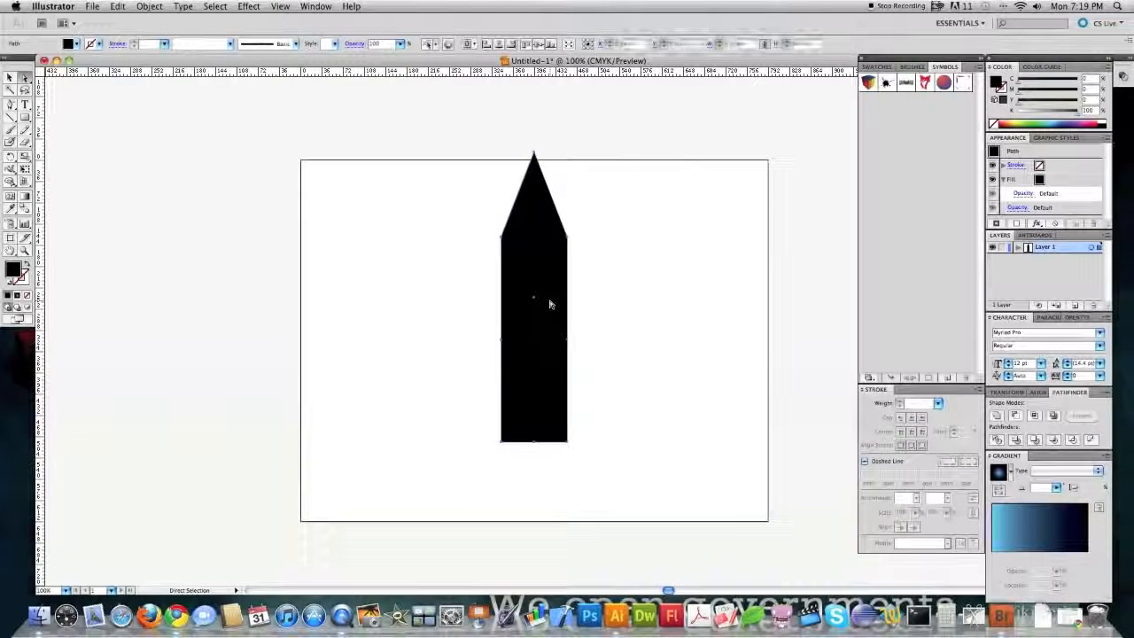
pyautogui.moveTo(549, 304)
pyautogui.mouseDown()
pyautogui.moveTo(375, 302)
pyautogui.moveTo(417, 310)
pyautogui.mouseUp()
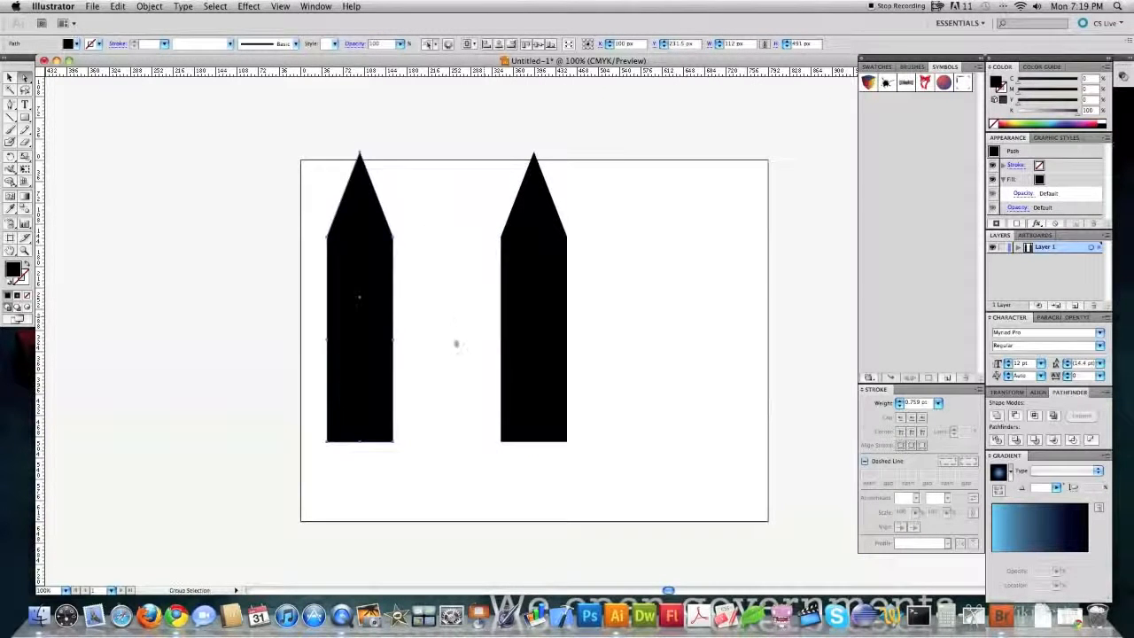
pyautogui.click(446, 340)
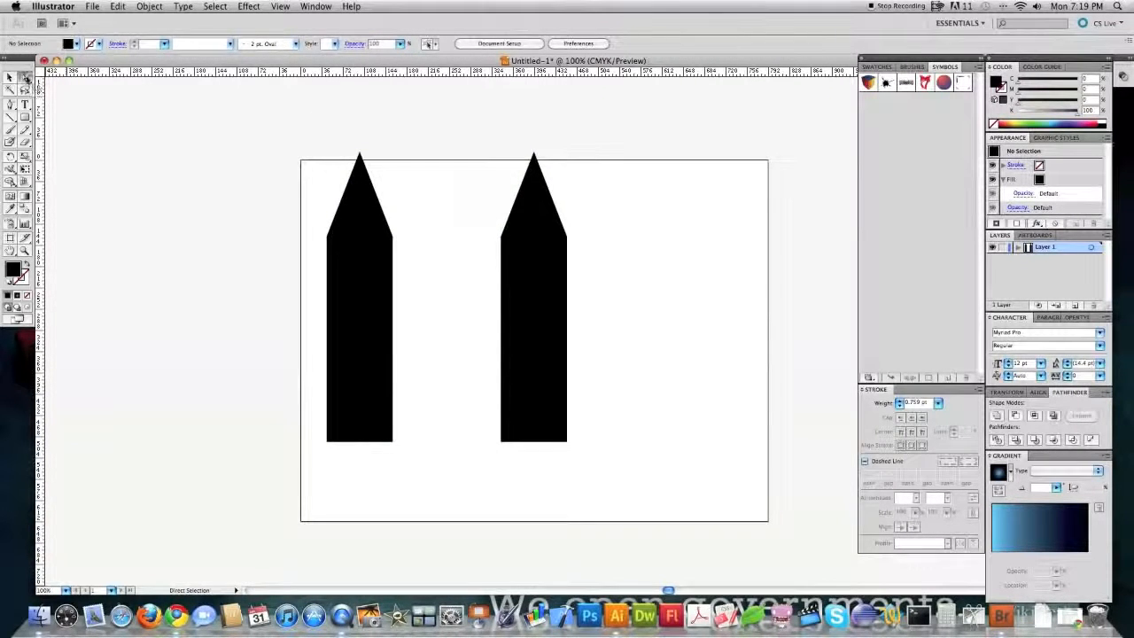
# - Delete the left-side anchor points of the central pointed shape and close the remaining half with a straight vertical edge
pyautogui.moveTo(476, 217); pyautogui.dragTo(521, 471)
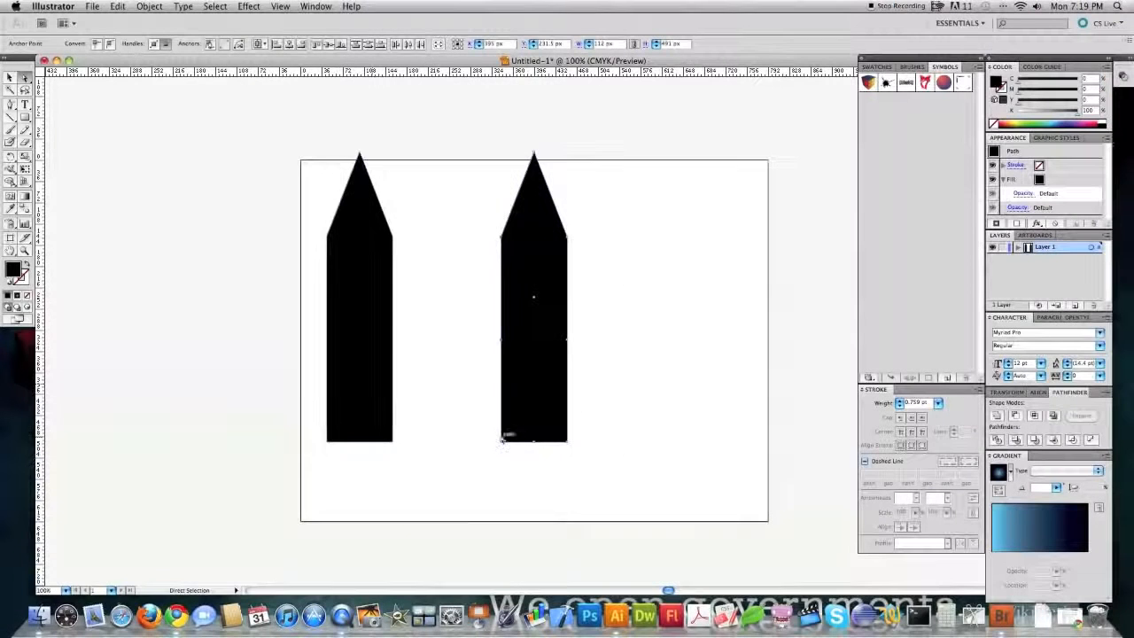
pyautogui.press('Delete')
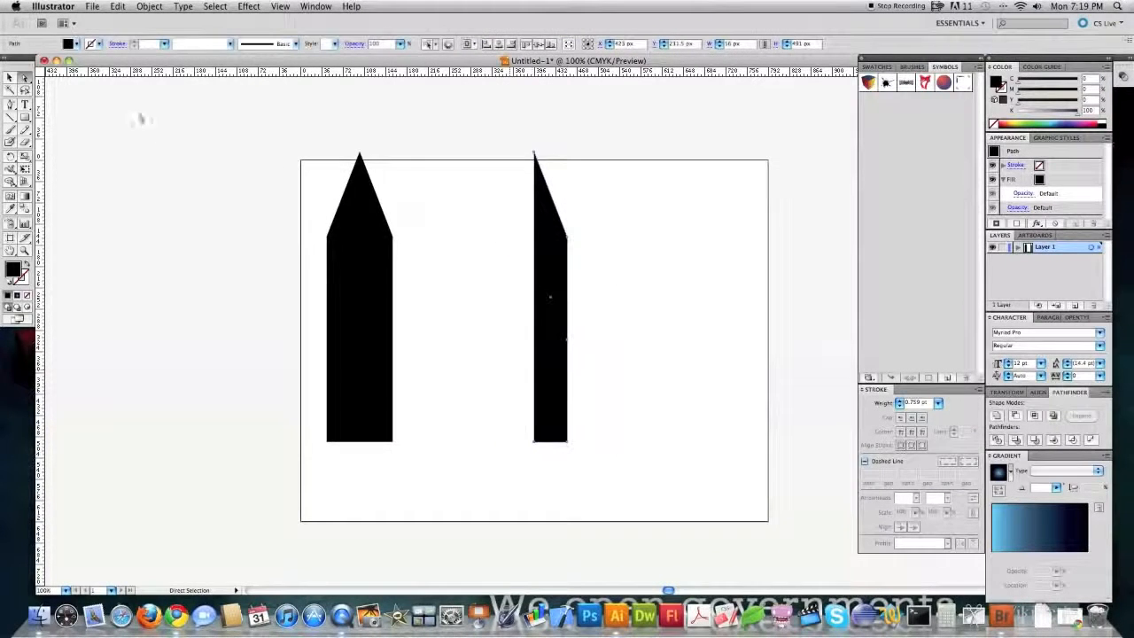
pyautogui.click(12, 104)
pyautogui.press('a')
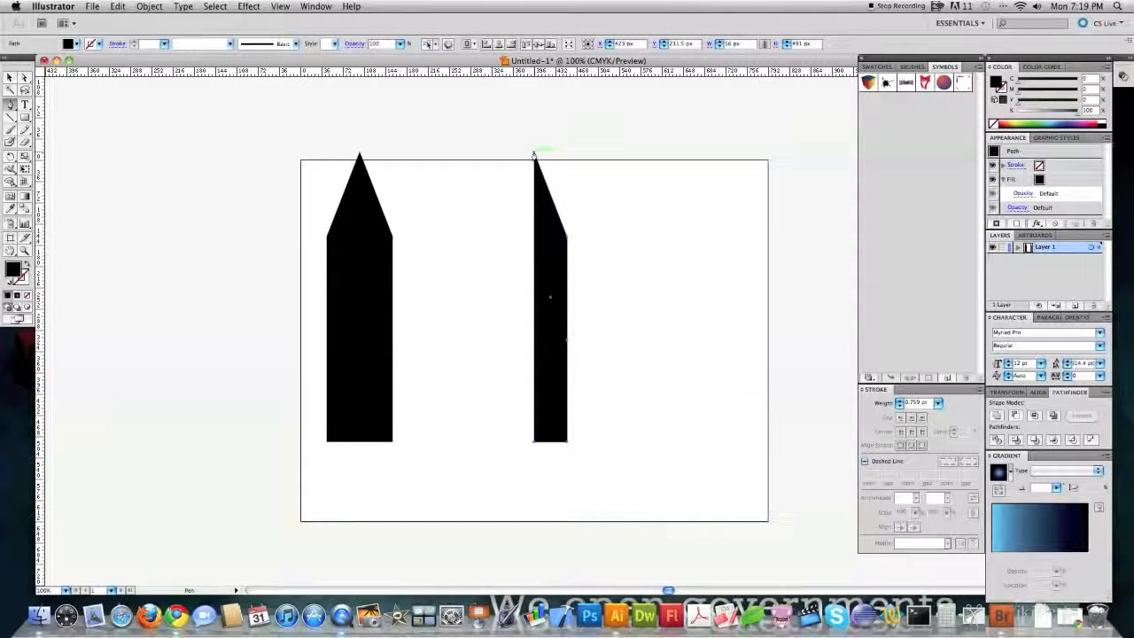
pyautogui.click(533, 157)
pyautogui.click(533, 442)
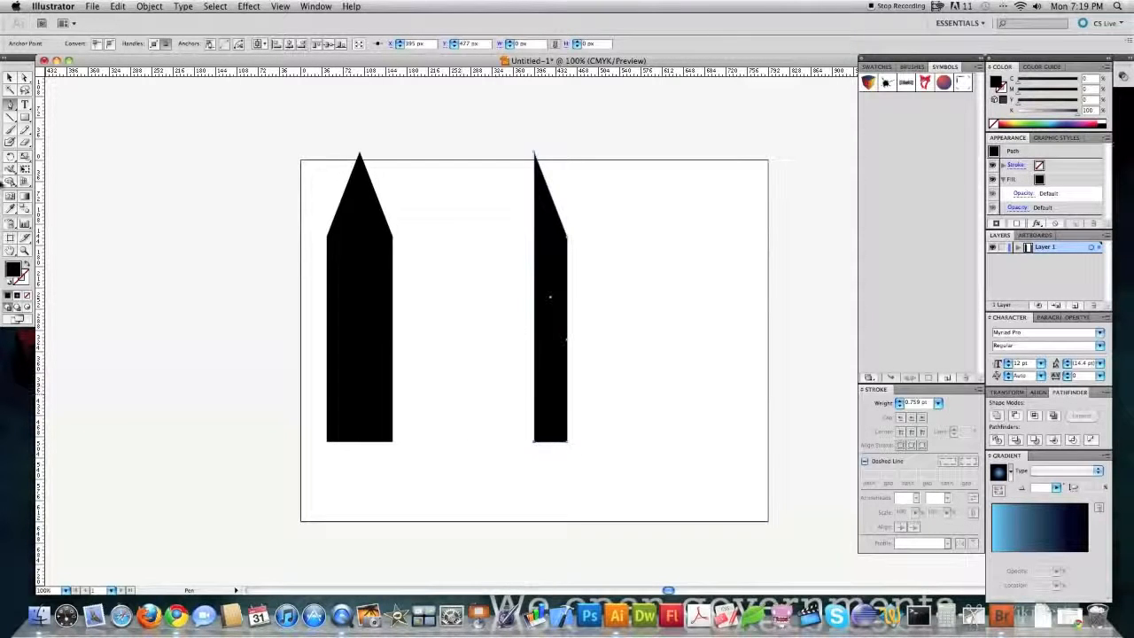
# - Nudge the bottom middle anchor point of the left pointed shape down until it forms a lower tip near the artboard's bottom edge
pyautogui.click(25, 78)
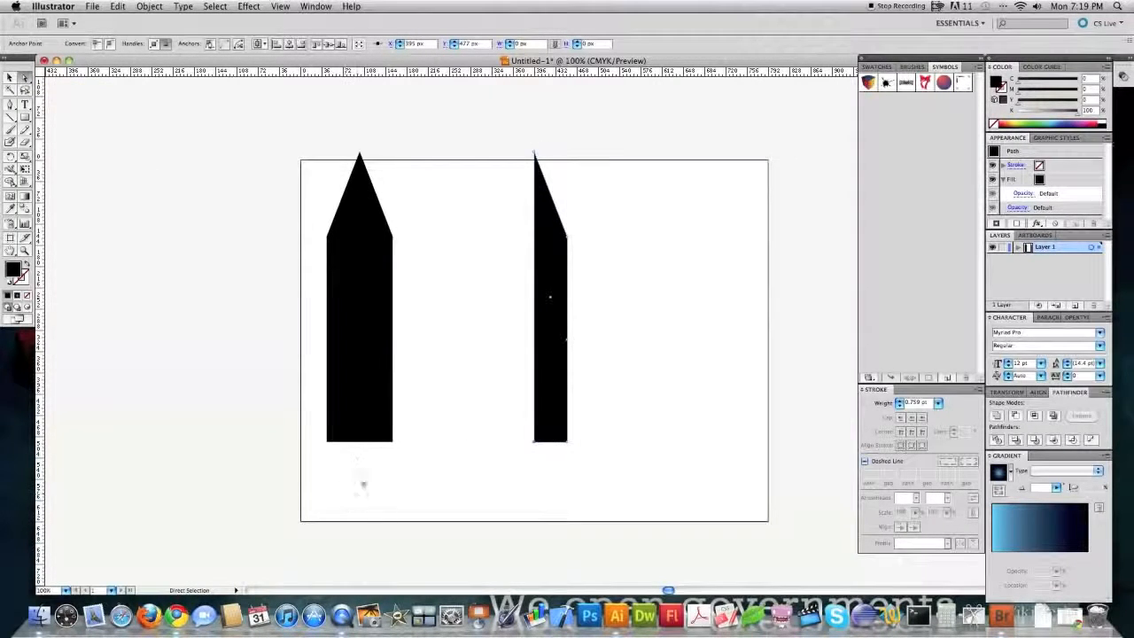
pyautogui.click(358, 442)
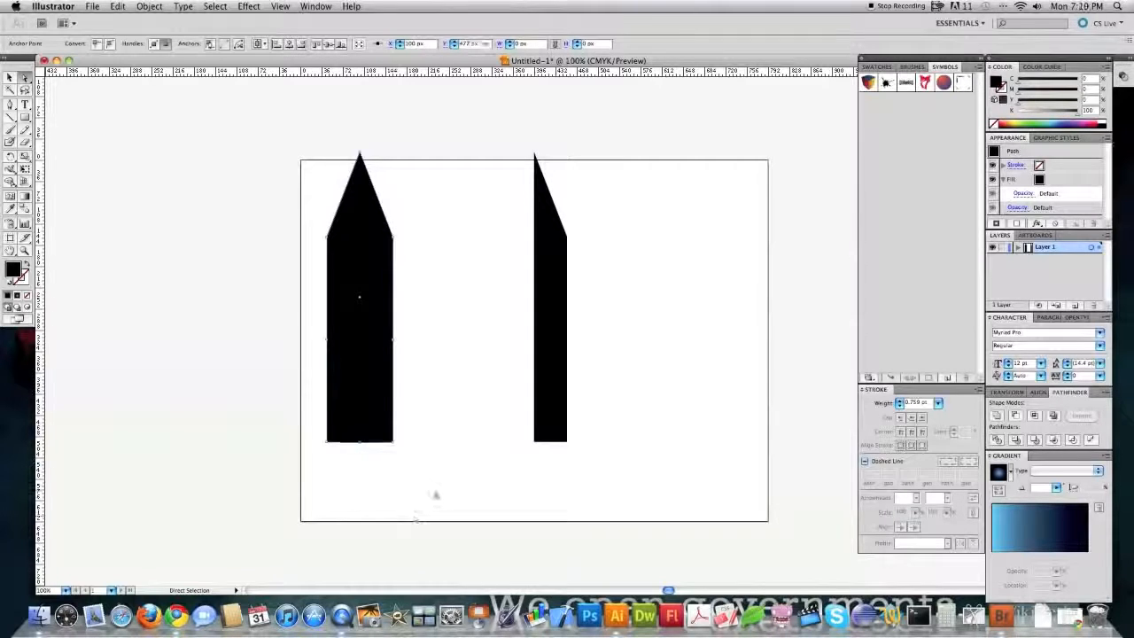
pyautogui.press('Down')
pyautogui.press('Down')
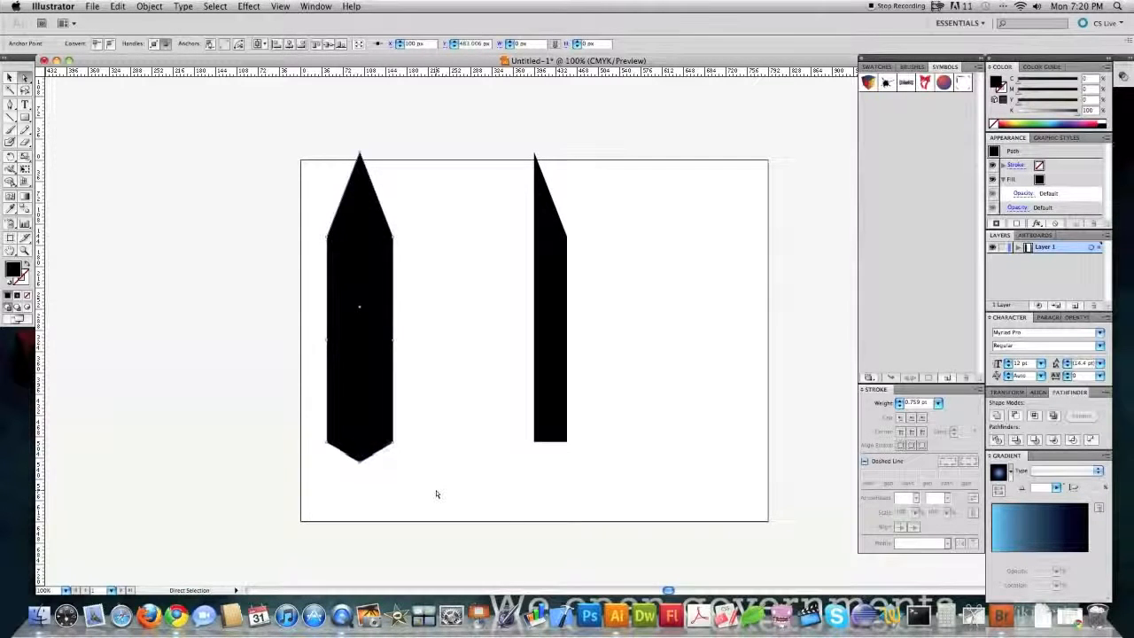
pyautogui.press('Down')
pyautogui.press('Down')
pyautogui.press('Down')
pyautogui.press('Down')
pyautogui.press('Down')
pyautogui.press('Down')
pyautogui.press('Down')
pyautogui.press('Down')
pyautogui.press('Down')
pyautogui.press('Down')
pyautogui.press('Down')
pyautogui.press('Down')
pyautogui.press('Down')
pyautogui.press('Down')
pyautogui.press('Down')
pyautogui.press('Down')
pyautogui.press('Down')
pyautogui.press('Down')
pyautogui.press('Down')
pyautogui.press('Down')
pyautogui.press('Down')
pyautogui.press('Down')
pyautogui.press('Down')
pyautogui.press('Down')
pyautogui.press('Down')
pyautogui.press('Down')
pyautogui.press('Down')
pyautogui.press('Down')
pyautogui.press('Down')
pyautogui.press('Down')
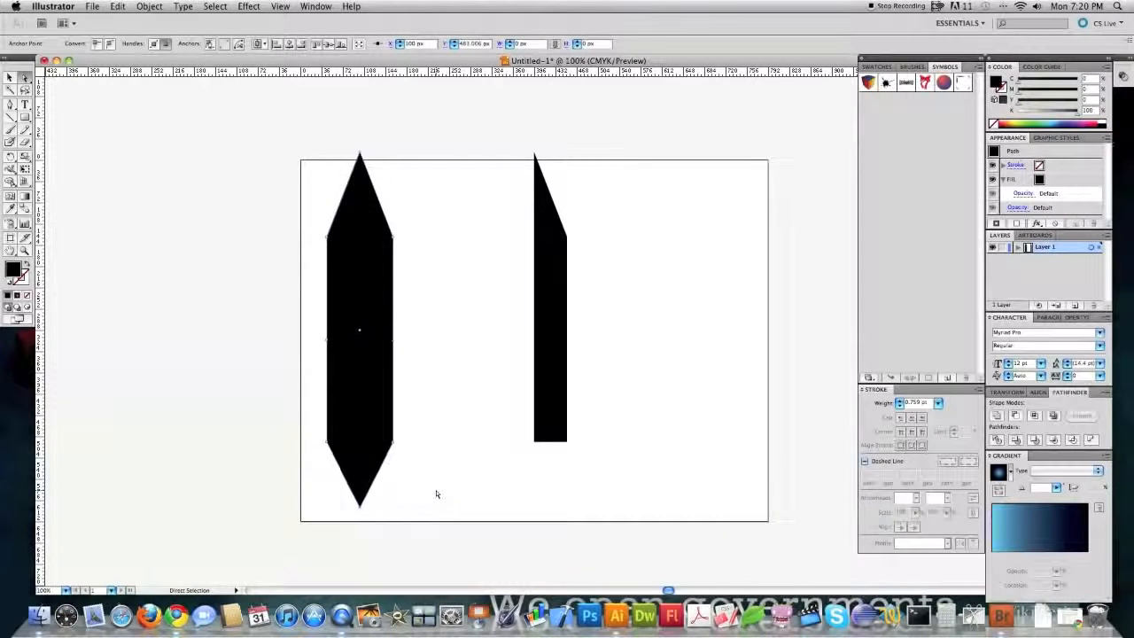
pyautogui.click(508, 405)
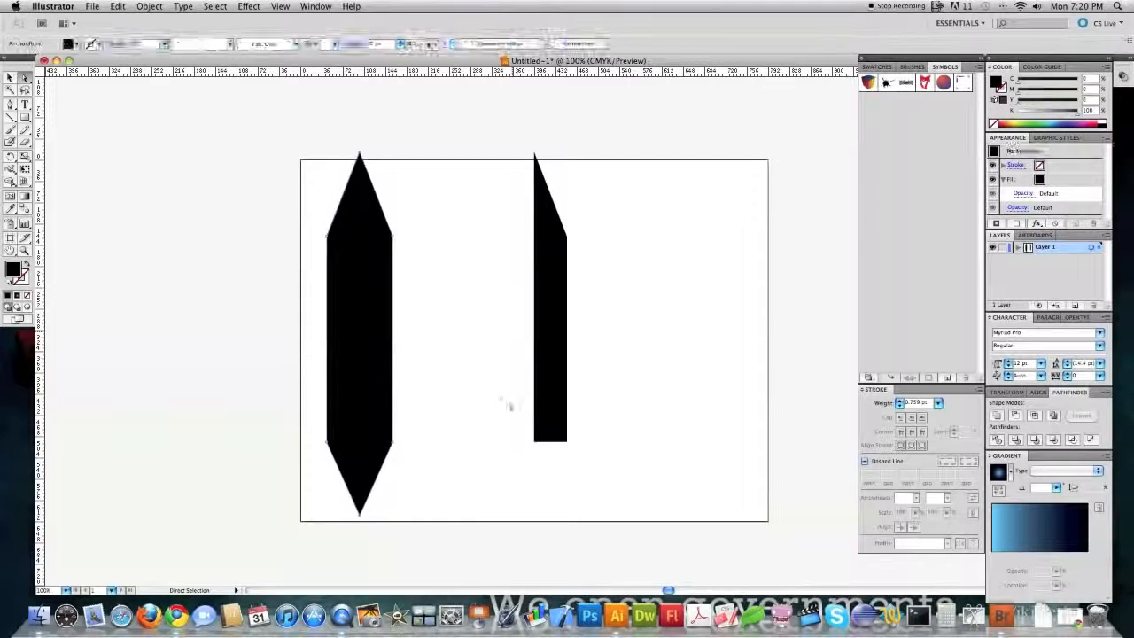
# - Narrow the central half shape into a thin vertical trunk by moving its right side inward toward the straight edge
pyautogui.click(565, 388)
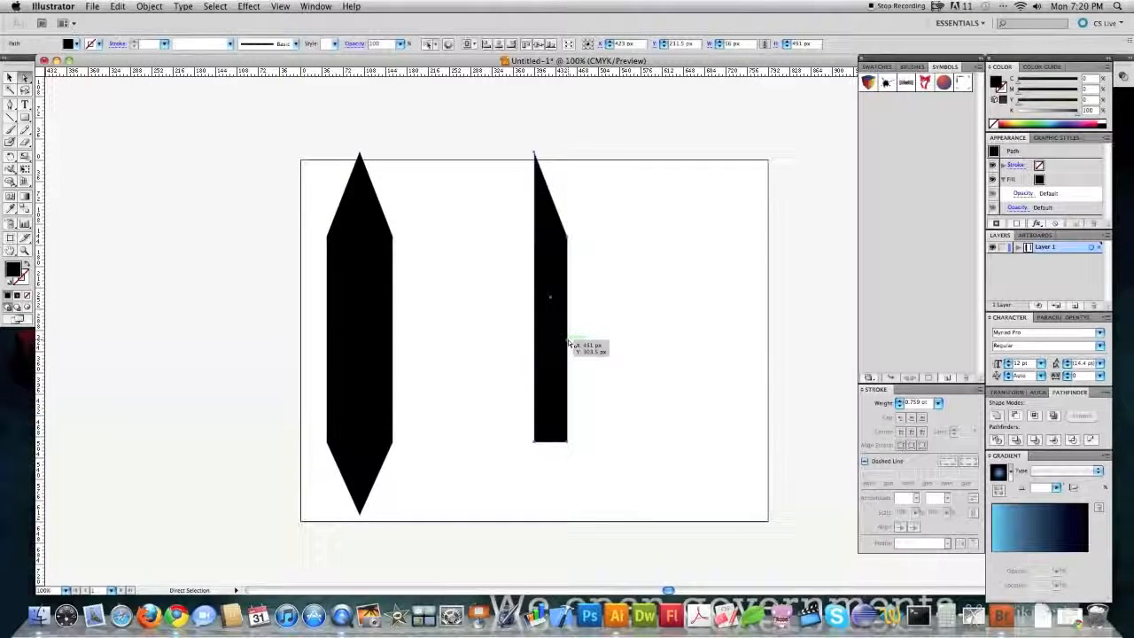
pyautogui.click(568, 343)
pyautogui.moveTo(568, 343); pyautogui.dragTo(536, 344)
pyautogui.click(435, 384)
# - Paste a copy of the double-pointed shape, shrink and rotate it, and attach it as a diagonal branch low on the trunk's right side
pyautogui.click(361, 329)
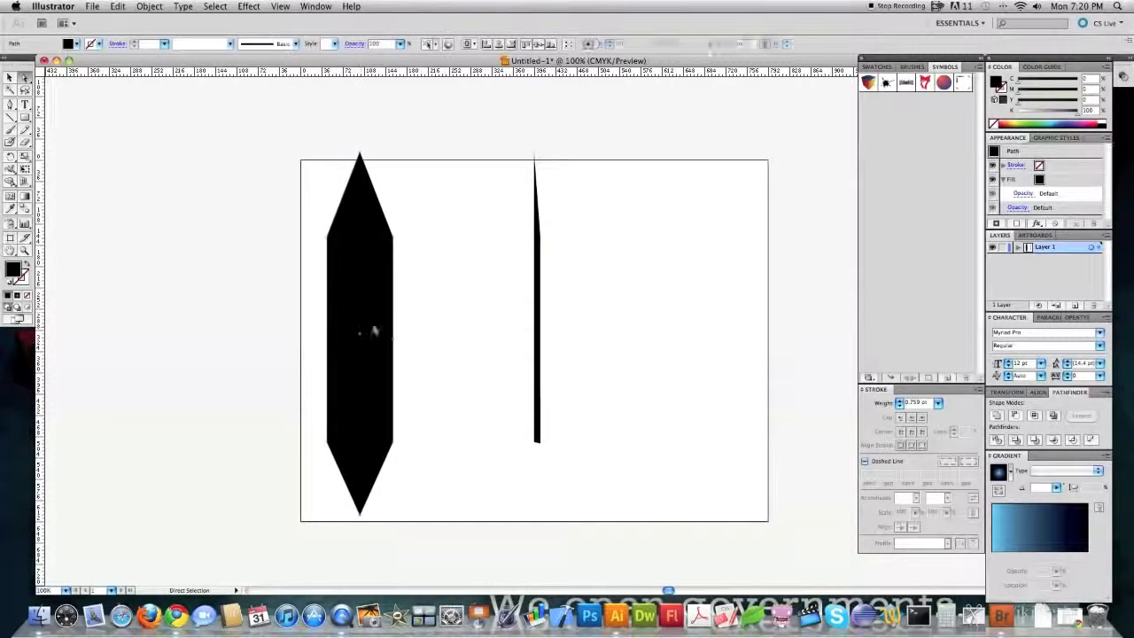
pyautogui.press('super+c')
pyautogui.press('super+v')
pyautogui.moveTo(608, 150)
pyautogui.mouseDown()
pyautogui.moveTo(551, 363)
pyautogui.moveTo(551, 462)
pyautogui.moveTo(635, 326)
pyautogui.moveTo(615, 324)
pyautogui.moveTo(653, 311)
pyautogui.moveTo(664, 321)
pyautogui.moveTo(565, 319)
pyautogui.moveTo(610, 261)
pyautogui.moveTo(655, 230)
pyautogui.mouseUp()
pyautogui.press('r')
pyautogui.press('v')
pyautogui.moveTo(605, 265); pyautogui.dragTo(606, 347)
pyautogui.press('a')
pyautogui.moveTo(543, 404); pyautogui.dragTo(561, 382)
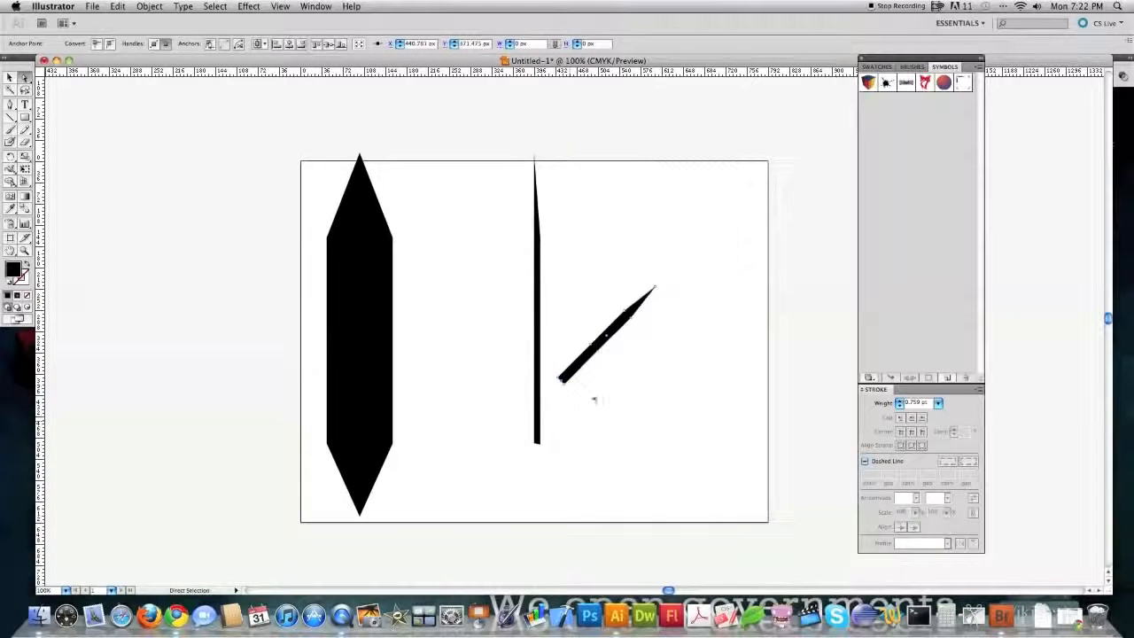
pyautogui.press('super+z')
pyautogui.click(614, 540)
# - Duplicate the diagonal branch higher up the trunk and scale the copy down to about 104 px wide
pyautogui.click(579, 363)
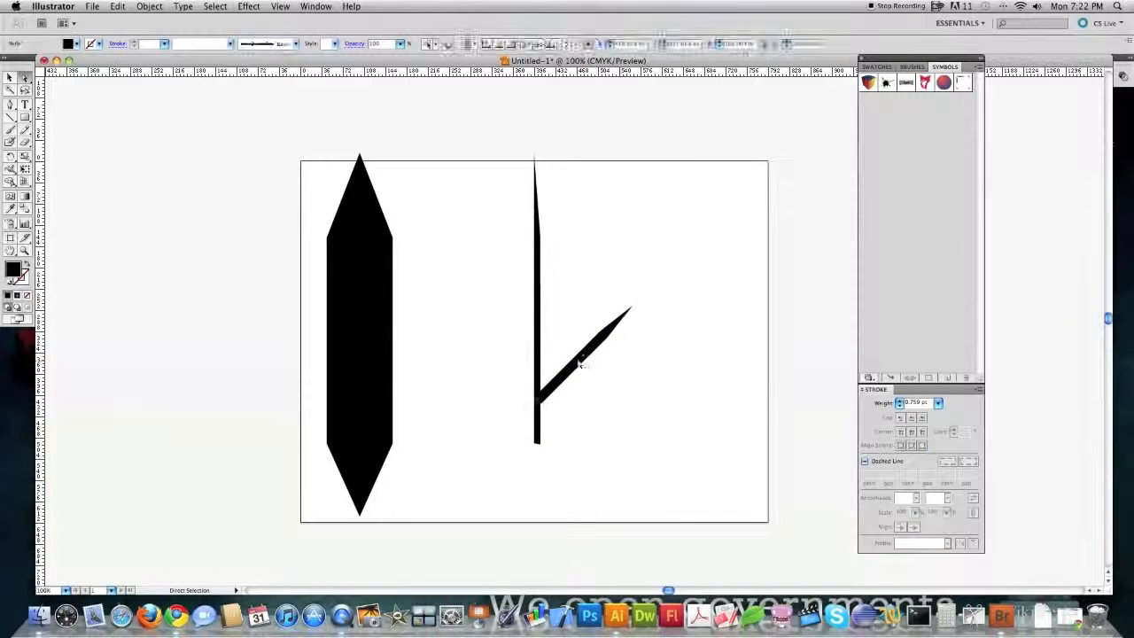
pyautogui.moveTo(579, 363); pyautogui.dragTo(579, 250)
pyautogui.press('e')
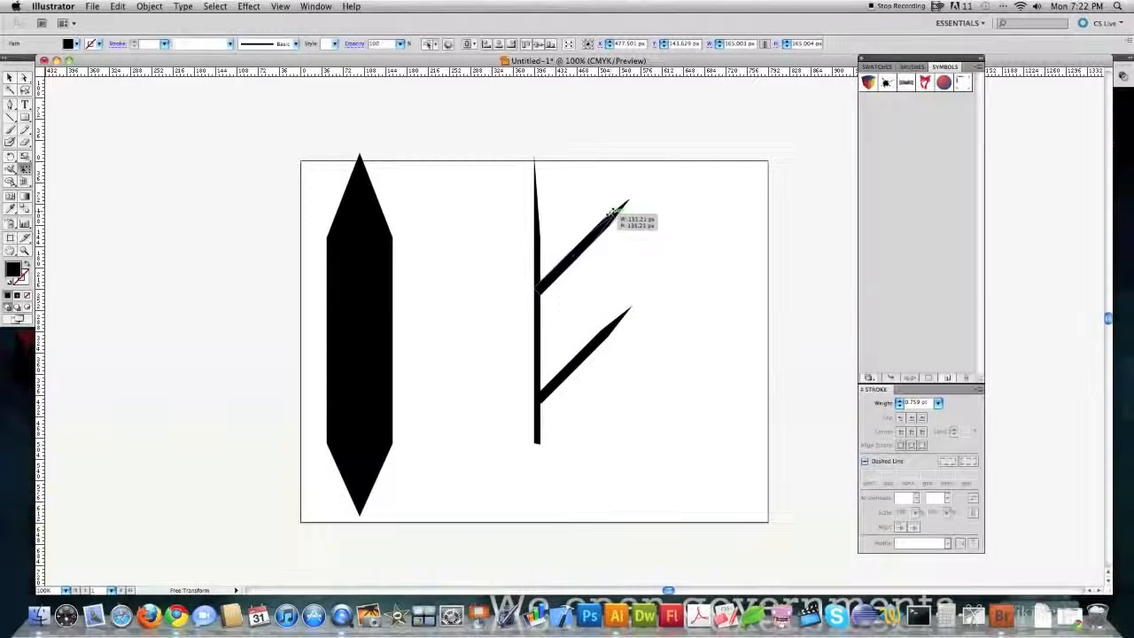
pyautogui.moveTo(587, 237); pyautogui.dragTo(594, 234)
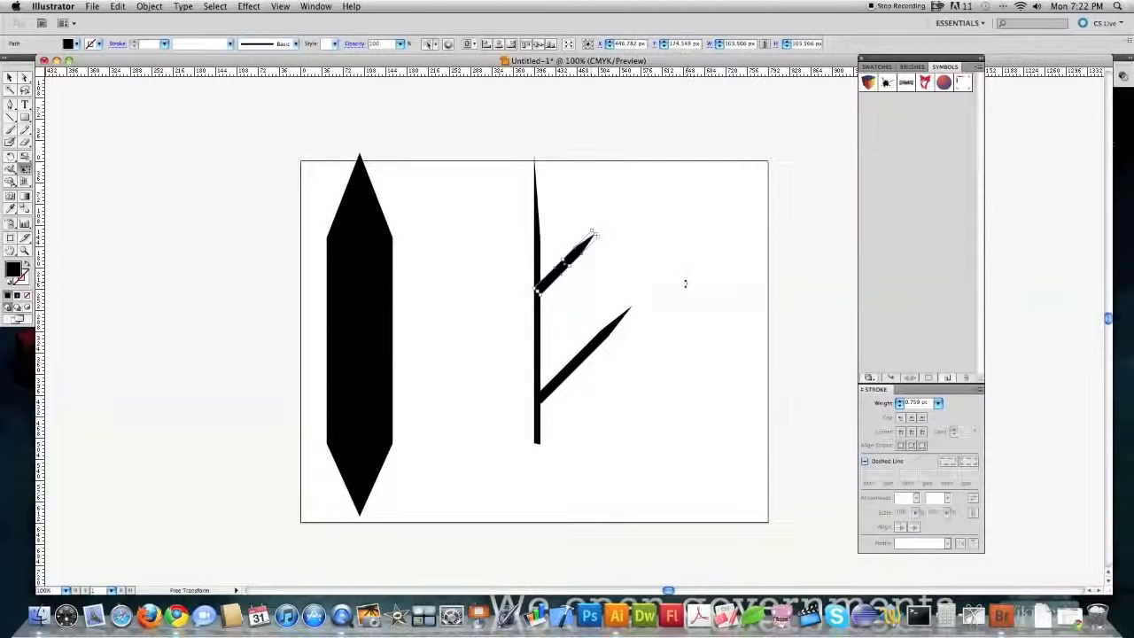
pyautogui.press('v')
pyautogui.click(629, 279)
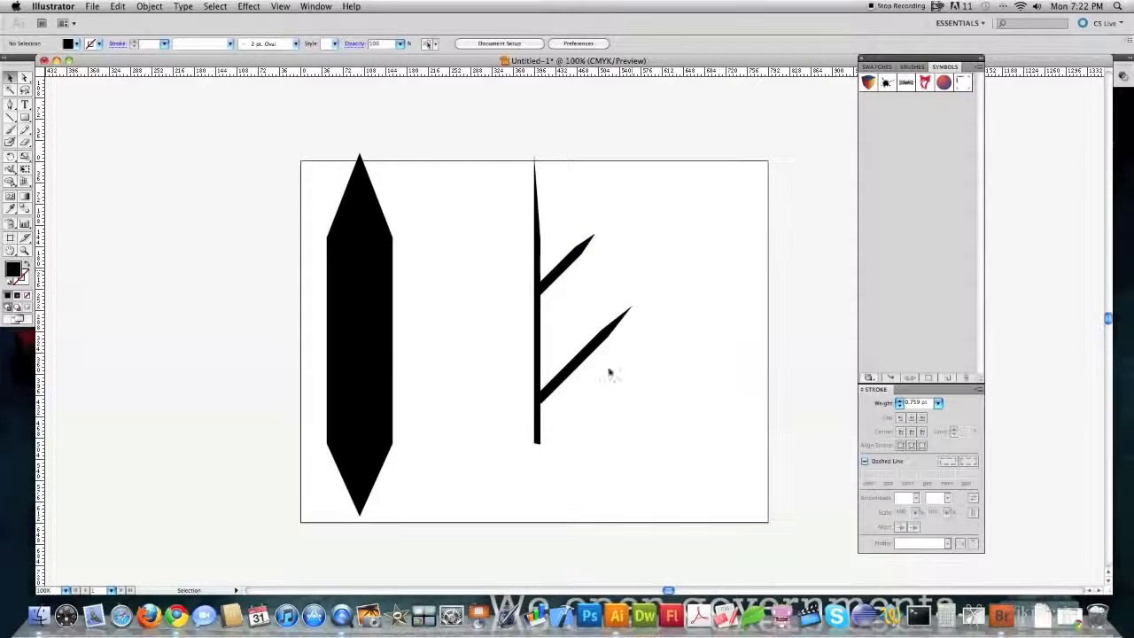
# - Paste a tiny copy of the double-pointed shape, about 9 by 49 px, and rotate it into a twig on the lower branch near the trunk
pyautogui.click(355, 260)
pyautogui.press('super+c')
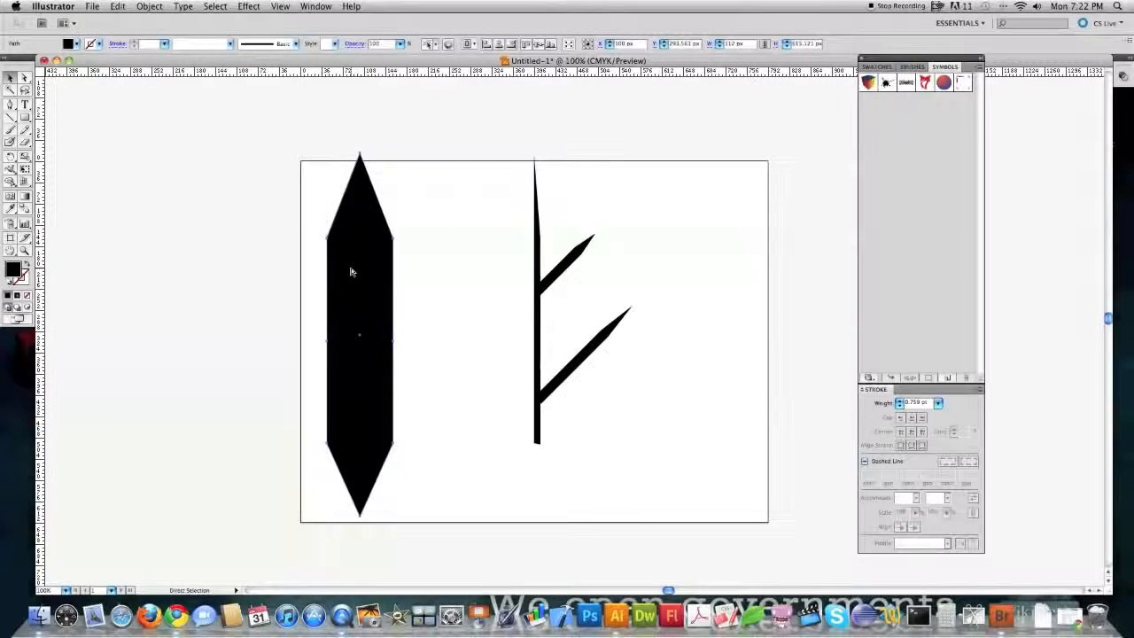
pyautogui.press('super+v')
pyautogui.moveTo(608, 148); pyautogui.dragTo(601, 425)
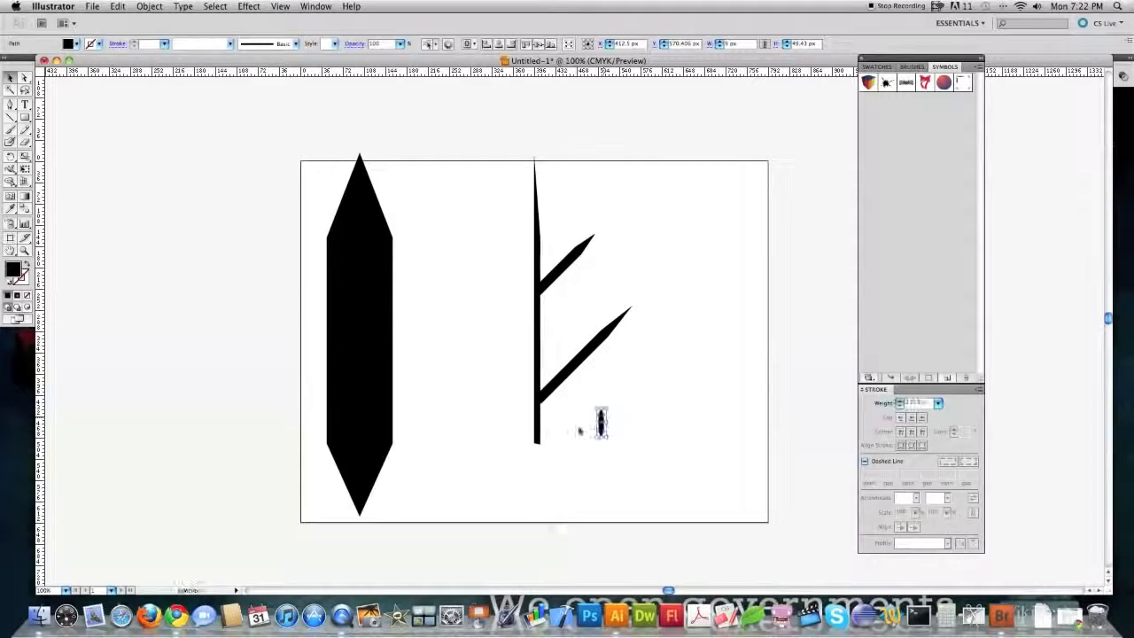
pyautogui.press('e')
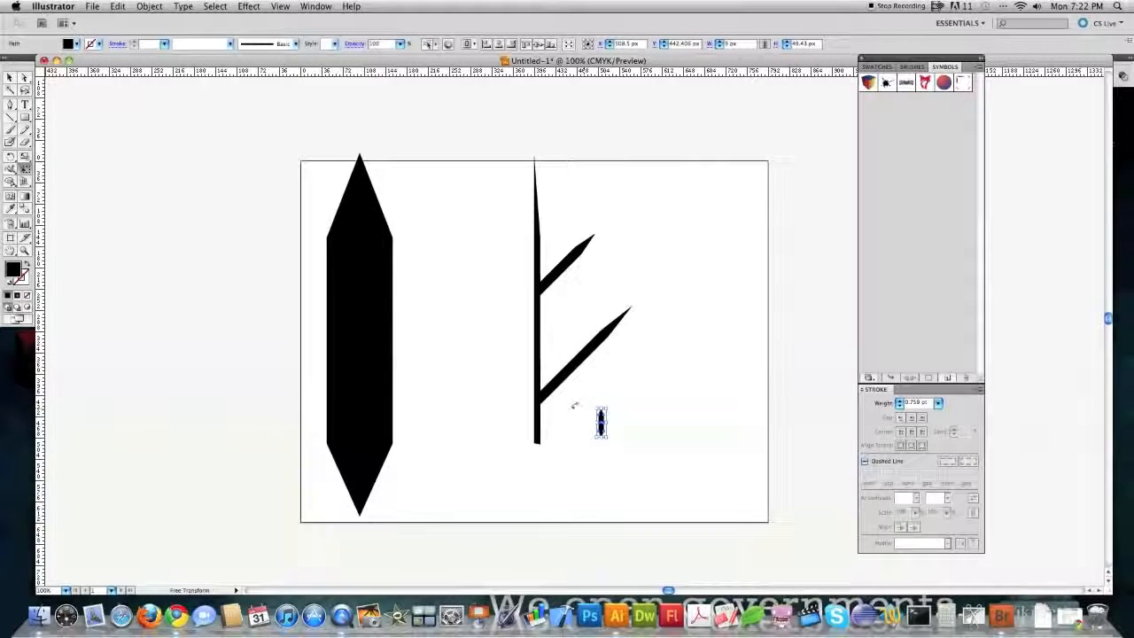
pyautogui.moveTo(574, 404); pyautogui.dragTo(547, 370)
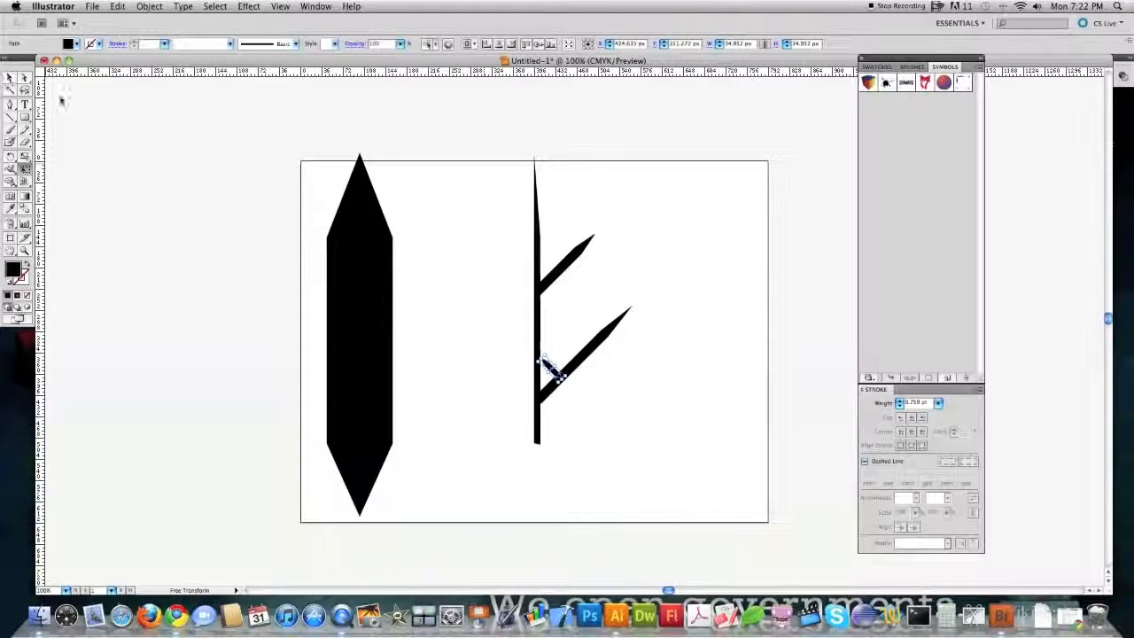
pyautogui.press('v')
pyautogui.click(583, 406)
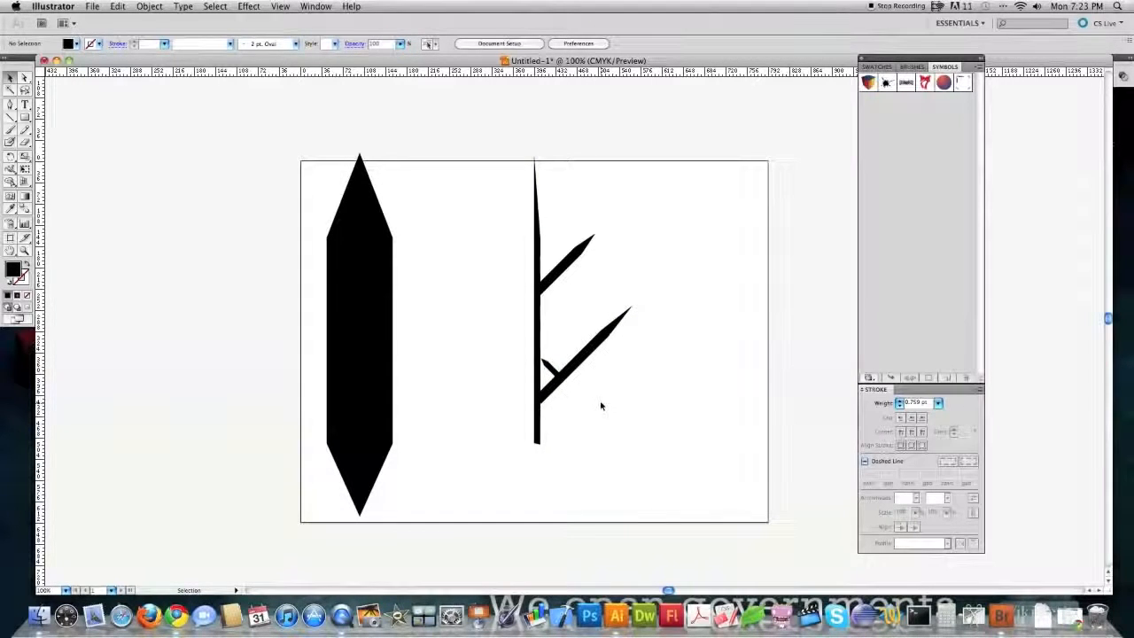
pyautogui.click(550, 370)
pyautogui.click(247, 7)
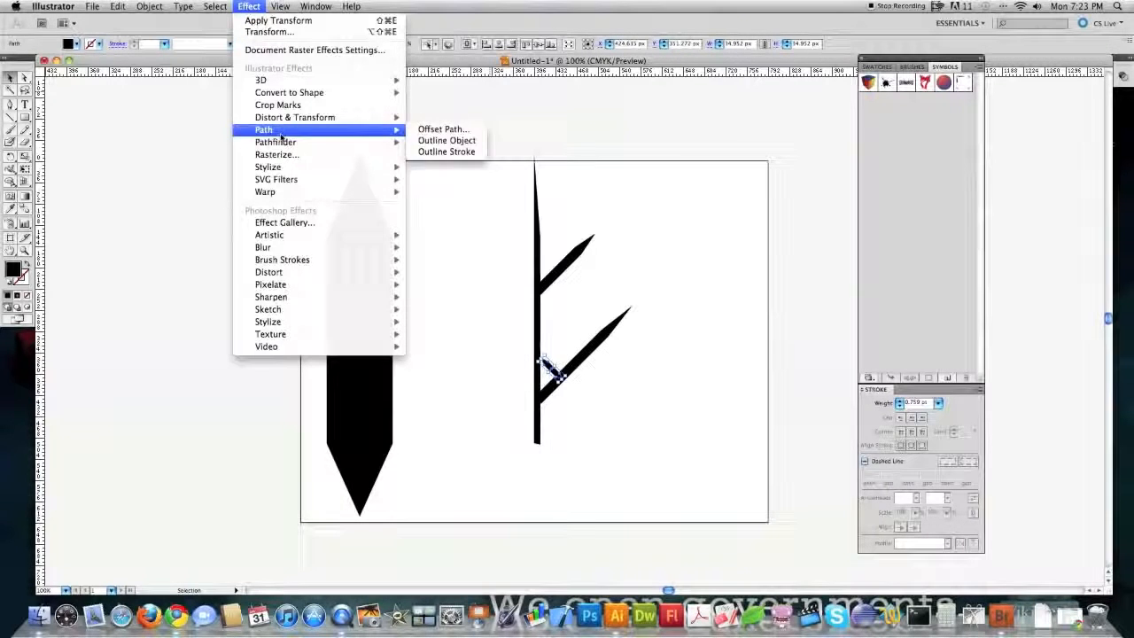
pyautogui.moveTo(295, 119)
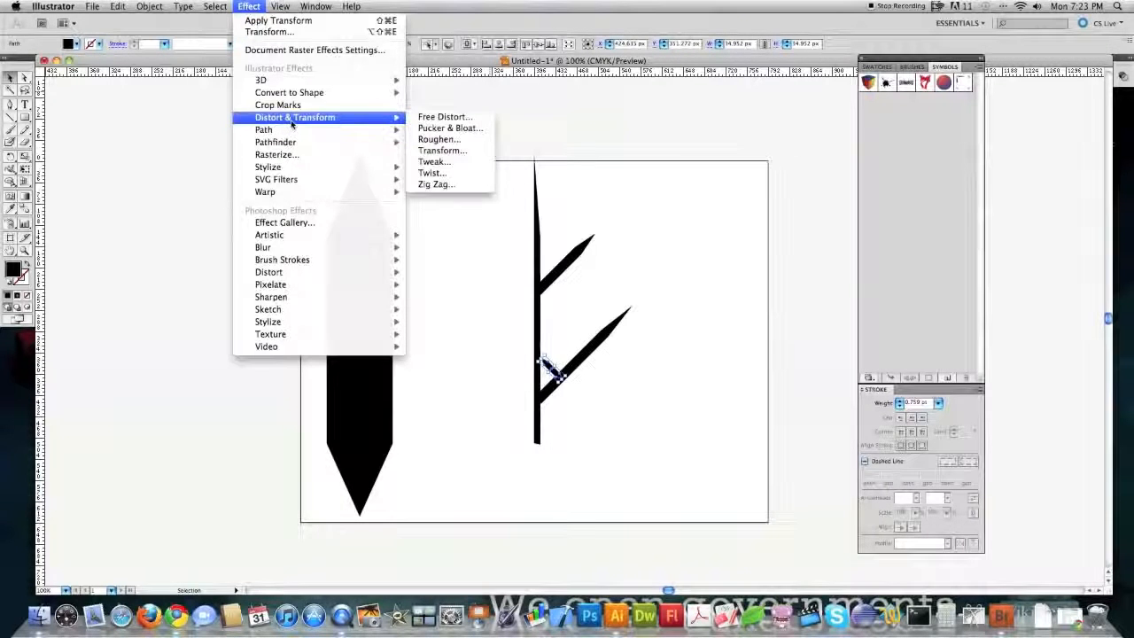
pyautogui.click(427, 150)
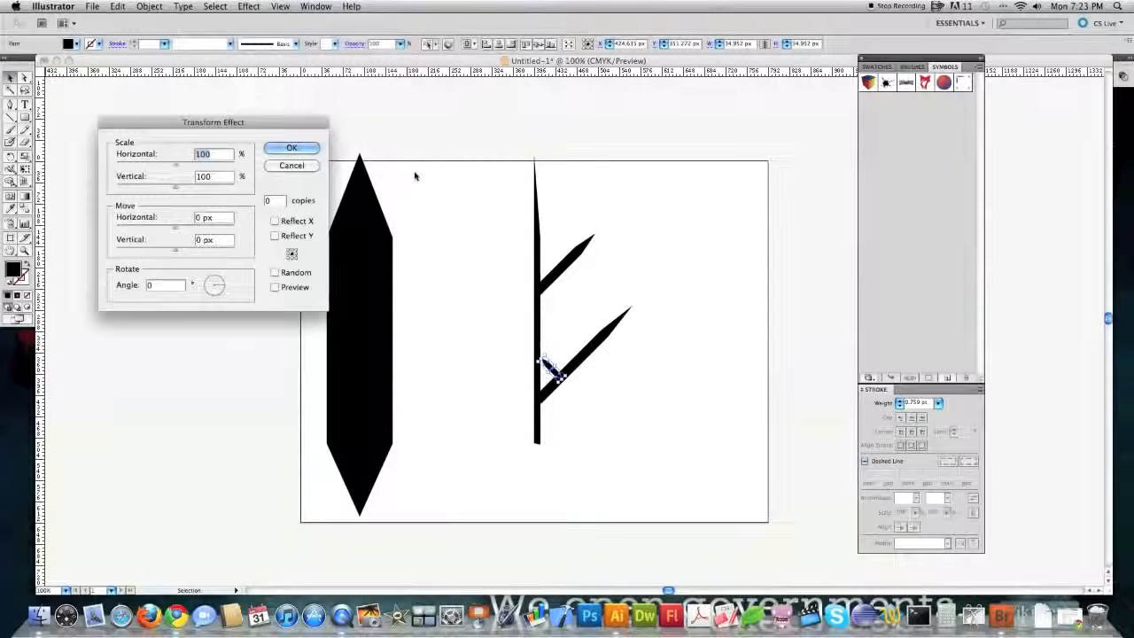
pyautogui.click(291, 163)
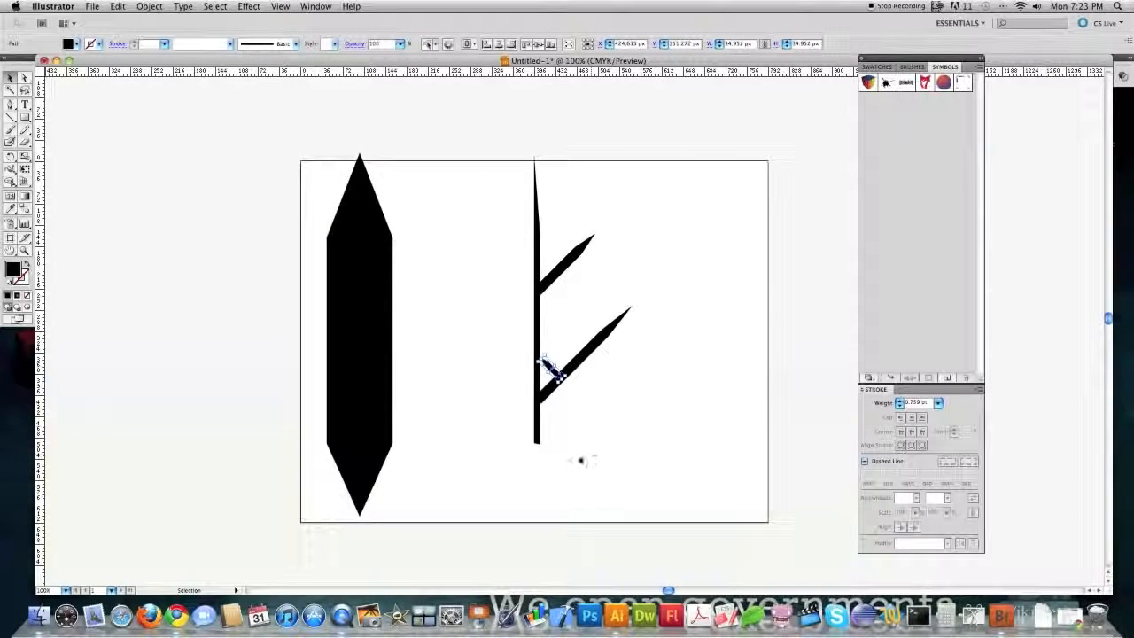
# - Place a spare copy of the twig in the blank area beside the tree and start a previewed Transform effect on the attached twig
pyautogui.press('super+v')
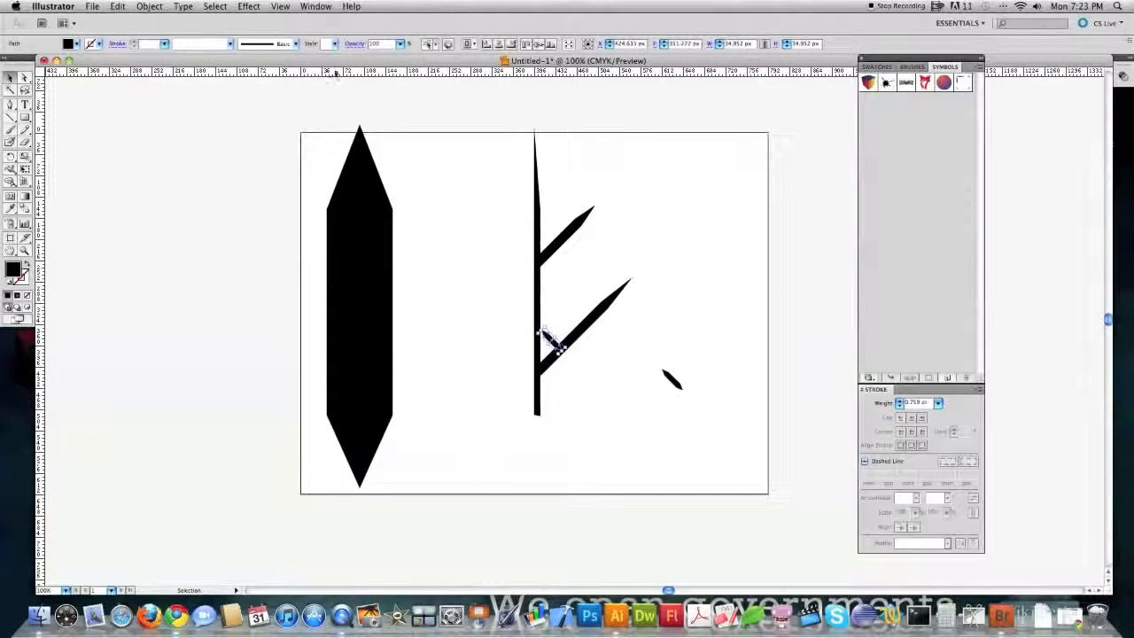
pyautogui.click(248, 7)
pyautogui.moveTo(293, 119)
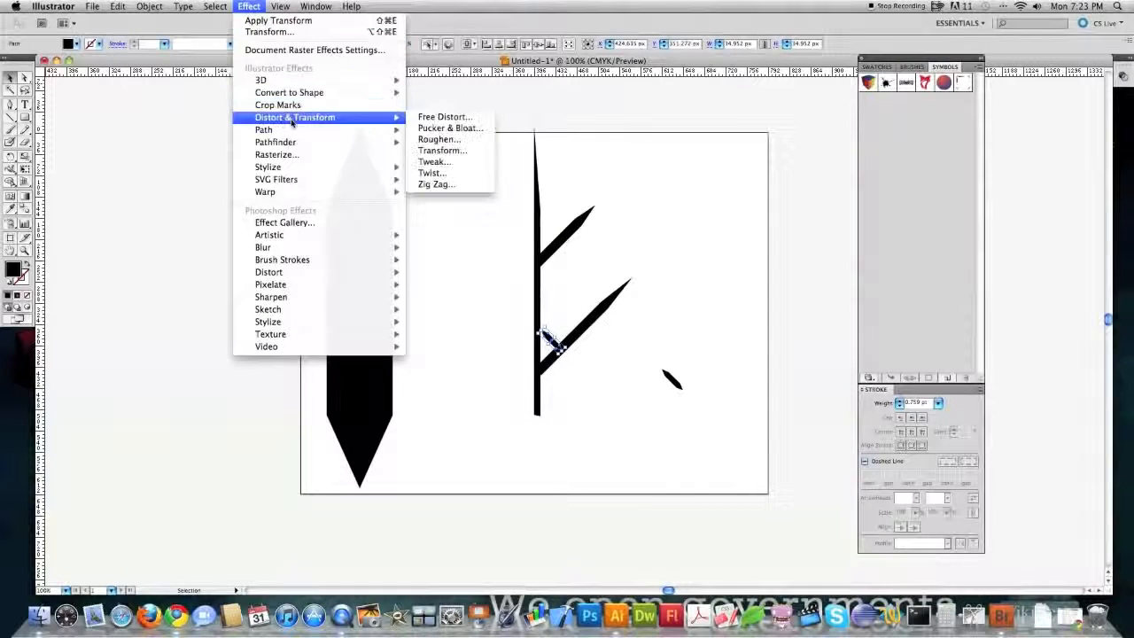
pyautogui.click(441, 150)
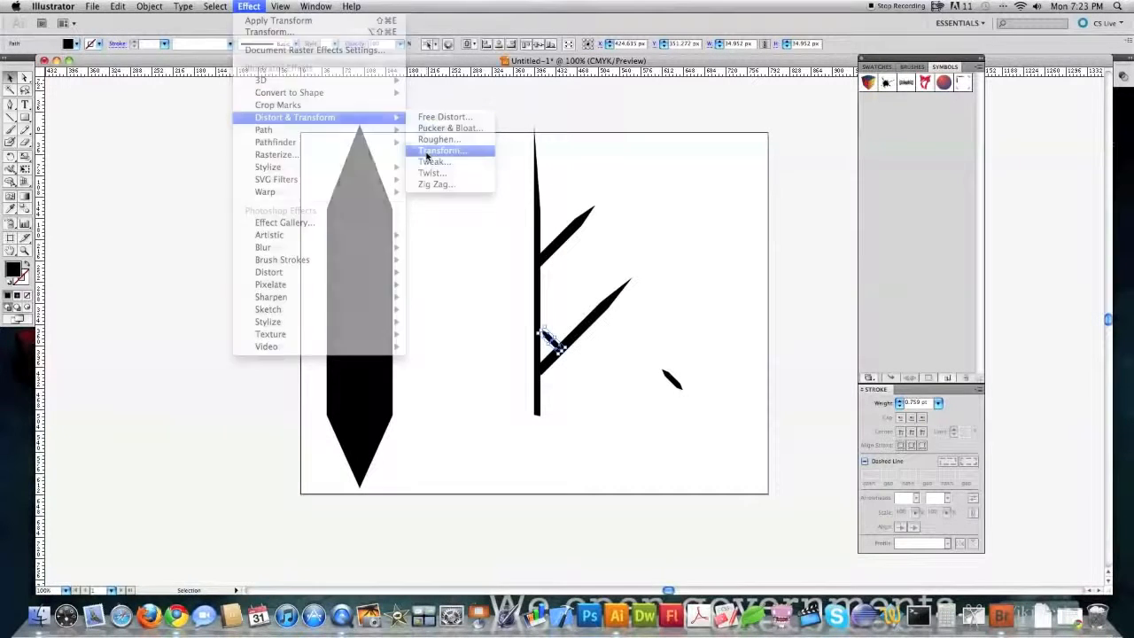
pyautogui.moveTo(235, 122); pyautogui.dragTo(382, 149)
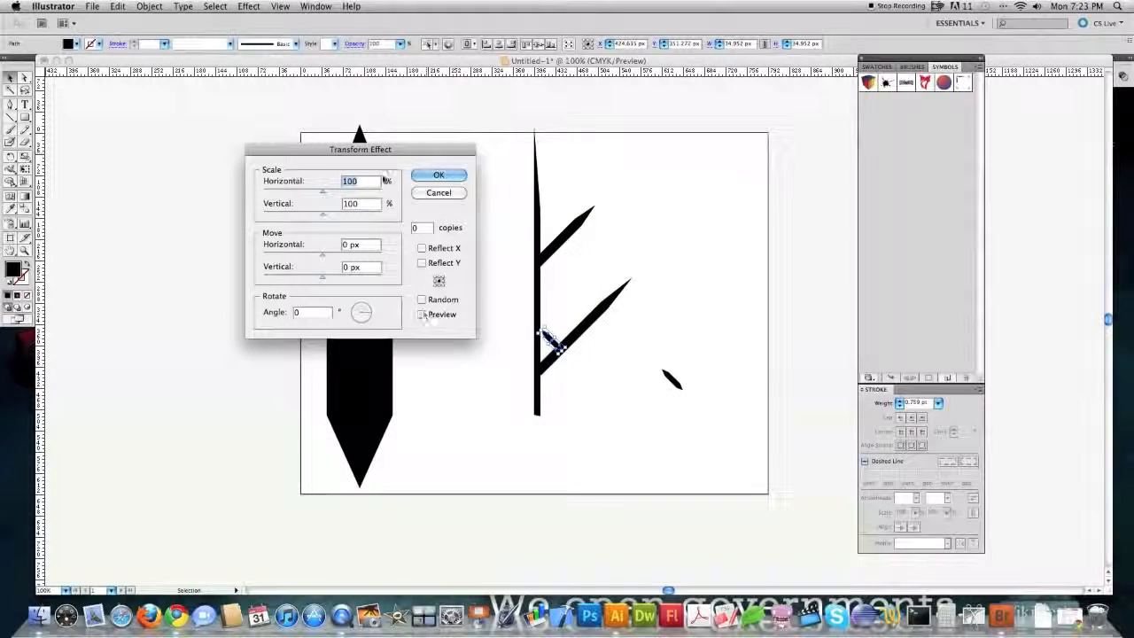
pyautogui.click(344, 245)
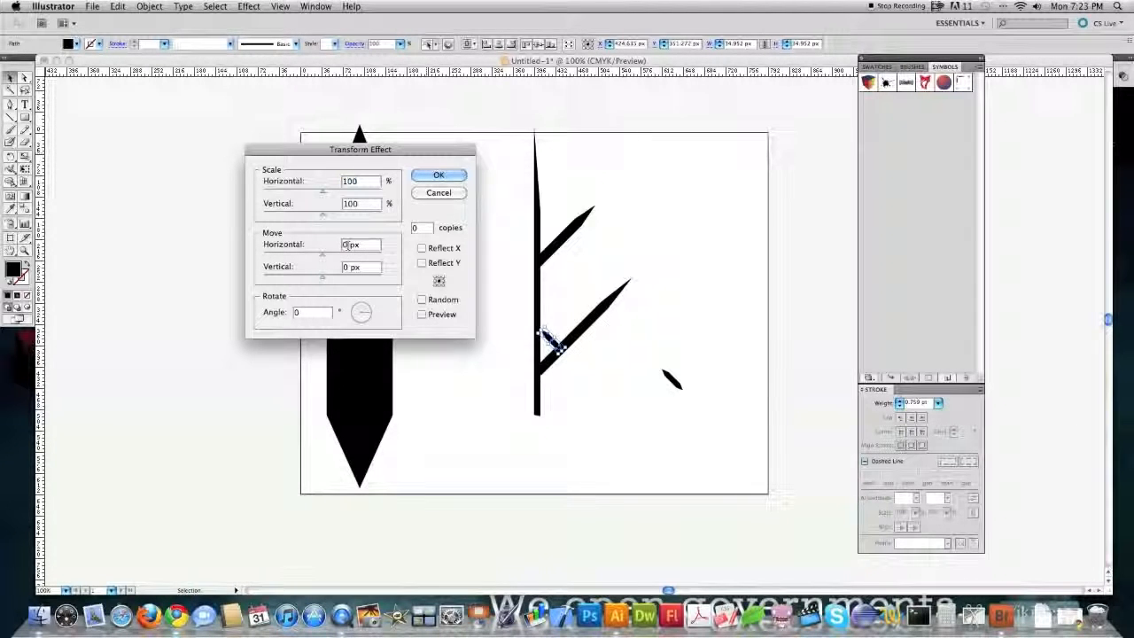
pyautogui.click(422, 314)
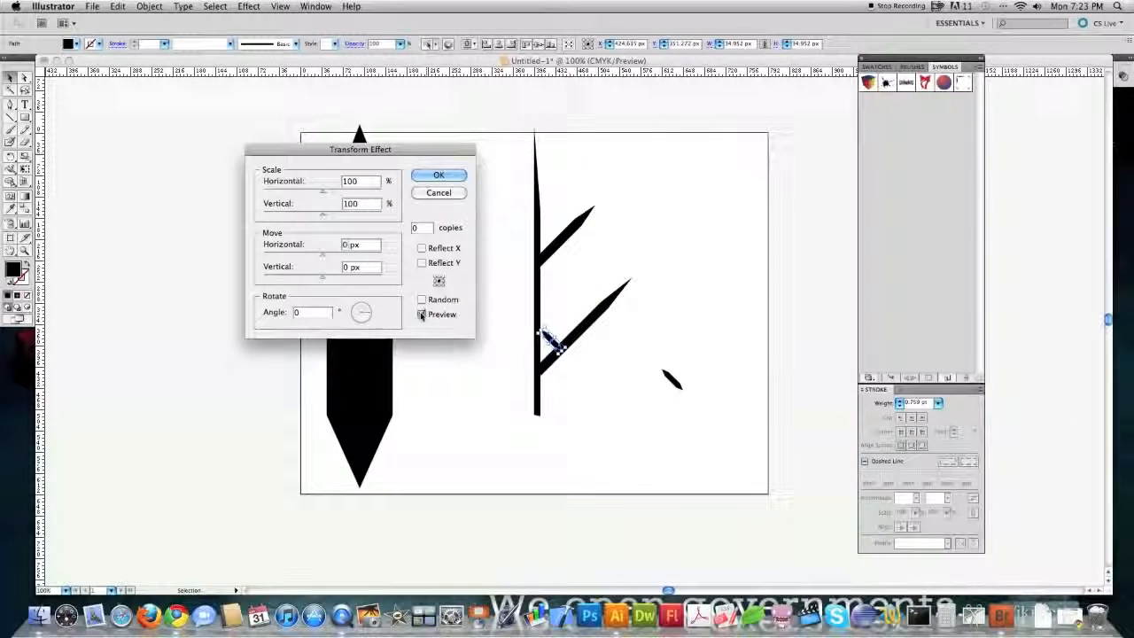
# - Offset the twig along the lower branch by 10 px horizontally and -11 px vertically in the Transform effect
pyautogui.click(349, 247)
pyautogui.press('Up')
pyautogui.press('Up')
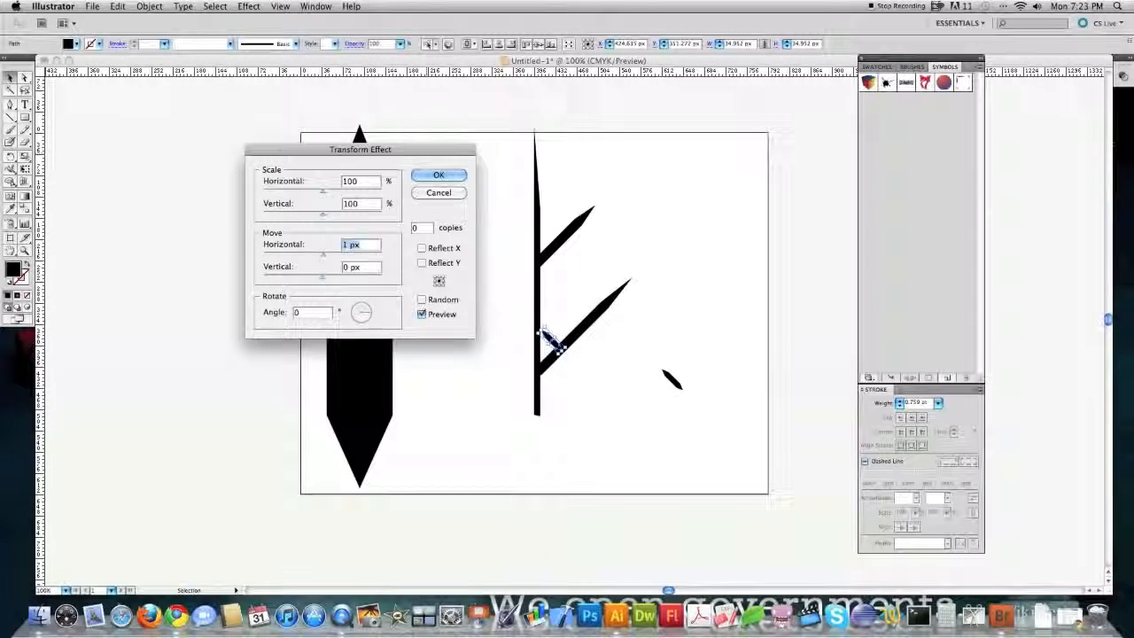
pyautogui.press('Up')
pyautogui.press('Up')
pyautogui.press('Up')
pyautogui.press('Up')
pyautogui.press('Up')
pyautogui.press('Up')
pyautogui.press('Up')
pyautogui.press('Up')
pyautogui.press('Up')
pyautogui.press('Up')
pyautogui.press('Up')
pyautogui.press('Up')
pyautogui.press('Up')
pyautogui.press('Up')
pyautogui.press('Up')
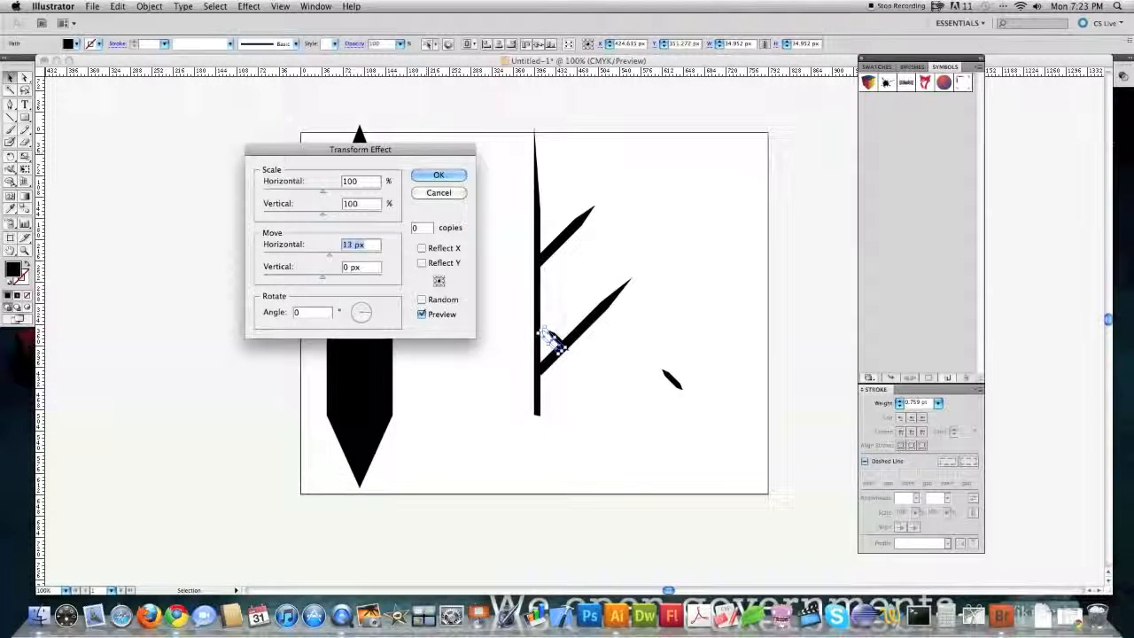
pyautogui.press('Up')
pyautogui.press('Up')
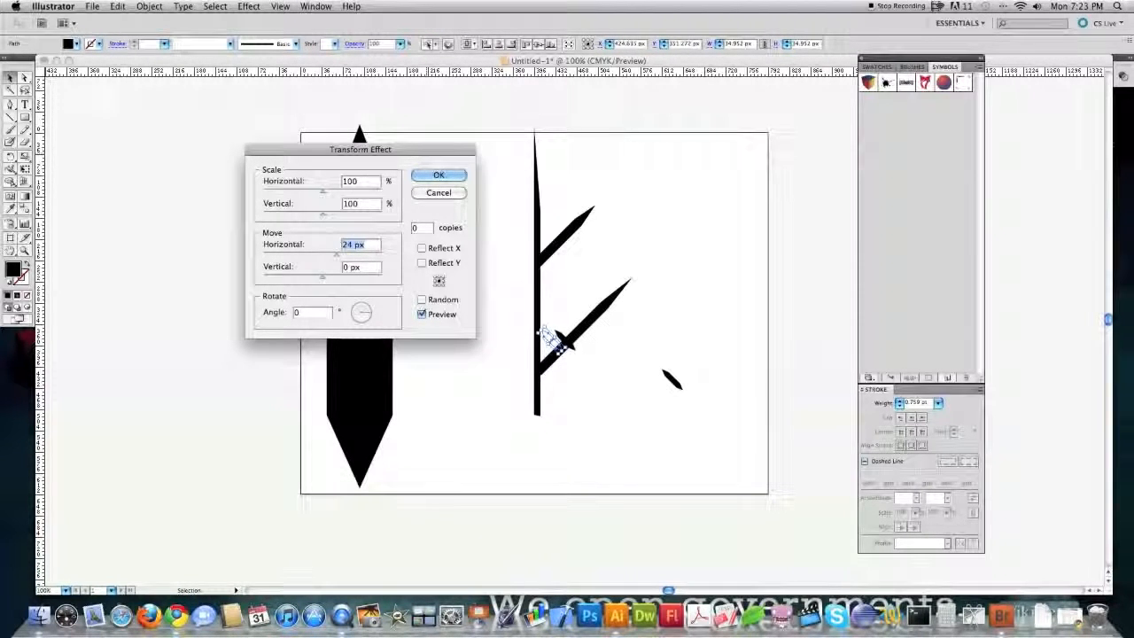
pyautogui.click(342, 266)
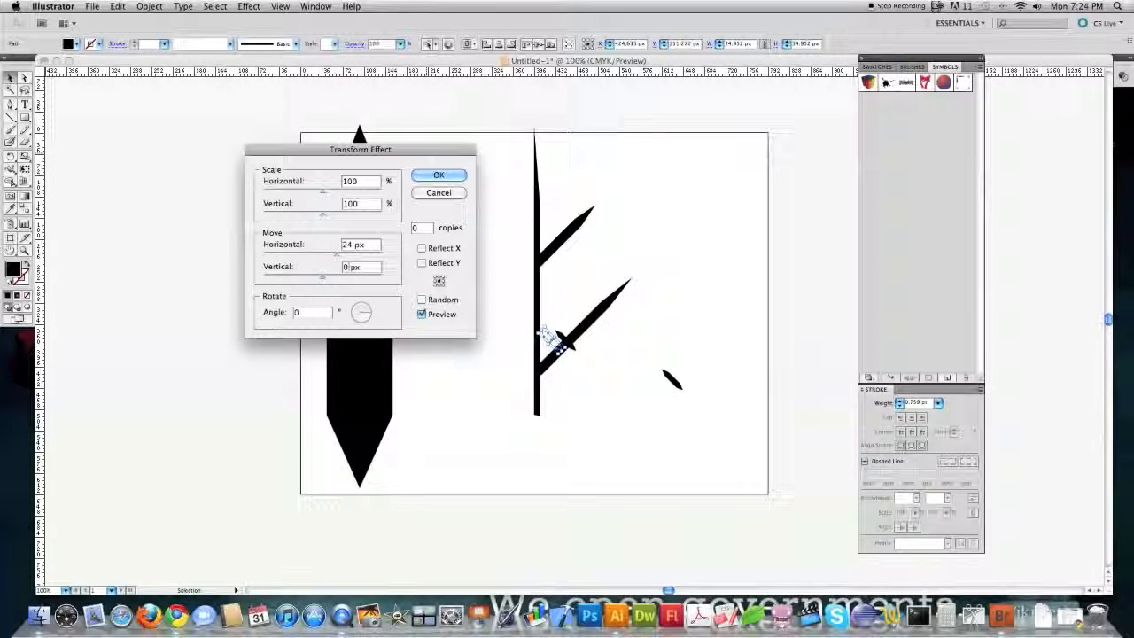
pyautogui.press('Down')
pyautogui.press('Down')
pyautogui.press('Down')
pyautogui.press('Down')
pyautogui.press('Down')
pyautogui.press('Down')
pyautogui.press('Down')
pyautogui.press('Down')
pyautogui.press('Down')
pyautogui.press('Down')
pyautogui.press('Down')
pyautogui.press('Down')
pyautogui.press('Down')
pyautogui.press('Down')
pyautogui.press('Down')
pyautogui.press('Down')
pyautogui.press('Down')
pyautogui.press('Down')
pyautogui.press('Down')
pyautogui.press('Down')
pyautogui.press('Down')
pyautogui.press('Down')
pyautogui.press('Down')
pyautogui.press('Down')
pyautogui.press('Down')
pyautogui.press('Down')
pyautogui.press('Down')
pyautogui.press('Down')
pyautogui.press('Down')
pyautogui.press('Down')
pyautogui.hotkey('shift', 'Tab')
pyautogui.press('Down')
pyautogui.press('Down')
pyautogui.press('Down')
pyautogui.press('Down')
pyautogui.press('Down')
pyautogui.press('Down')
pyautogui.press('Down')
pyautogui.press('Down')
pyautogui.press('Down')
pyautogui.press('Down')
pyautogui.press('Down')
pyautogui.press('Down')
pyautogui.press('Down')
pyautogui.press('Tab')
pyautogui.press('Up')
pyautogui.press('Up')
pyautogui.press('Up')
pyautogui.press('Up')
pyautogui.press('Up')
pyautogui.press('Up')
pyautogui.press('Up')
pyautogui.press('Up')
pyautogui.press('Up')
pyautogui.press('Up')
pyautogui.press('Up')
pyautogui.press('Up')
pyautogui.press('Up')
pyautogui.press('Up')
pyautogui.press('Up')
pyautogui.press('Up')
pyautogui.press('Up')
pyautogui.press('Up')
pyautogui.press('Up')
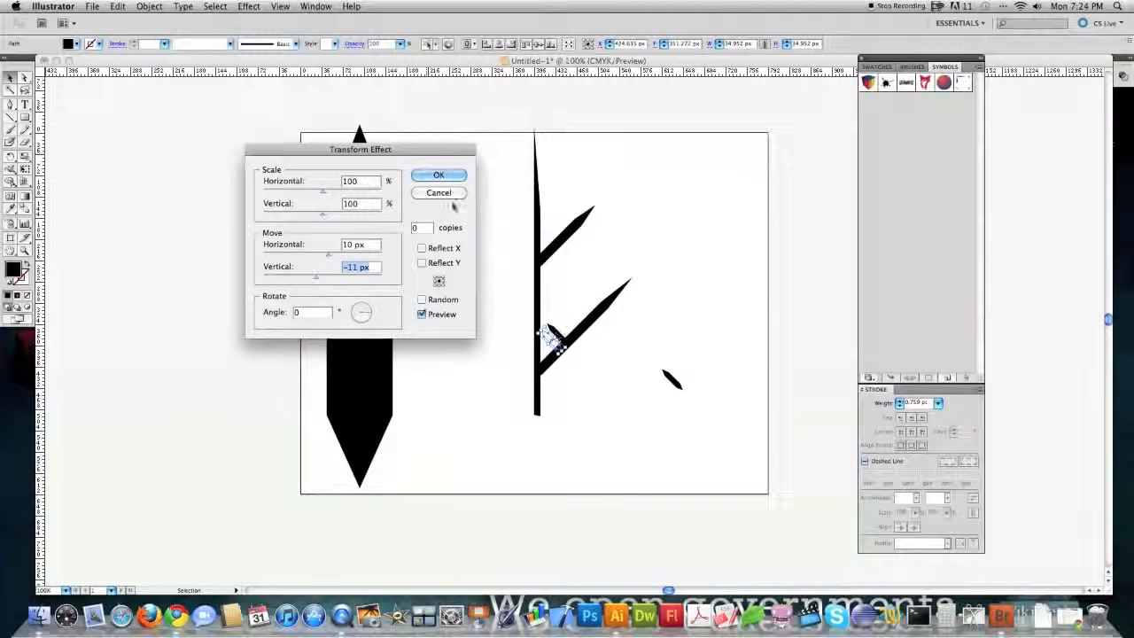
# - Set the Transform effect's horizontal and vertical scale to 80% and the number of copies to 8
pyautogui.doubleClick(356, 183)
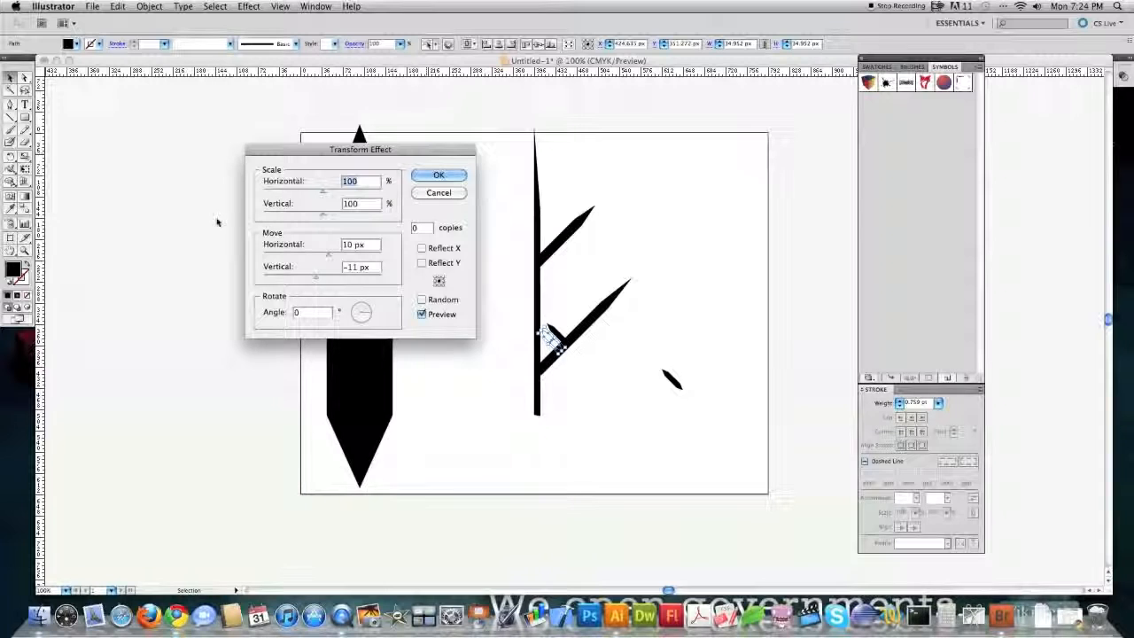
pyautogui.write('8080')
pyautogui.click(377, 244)
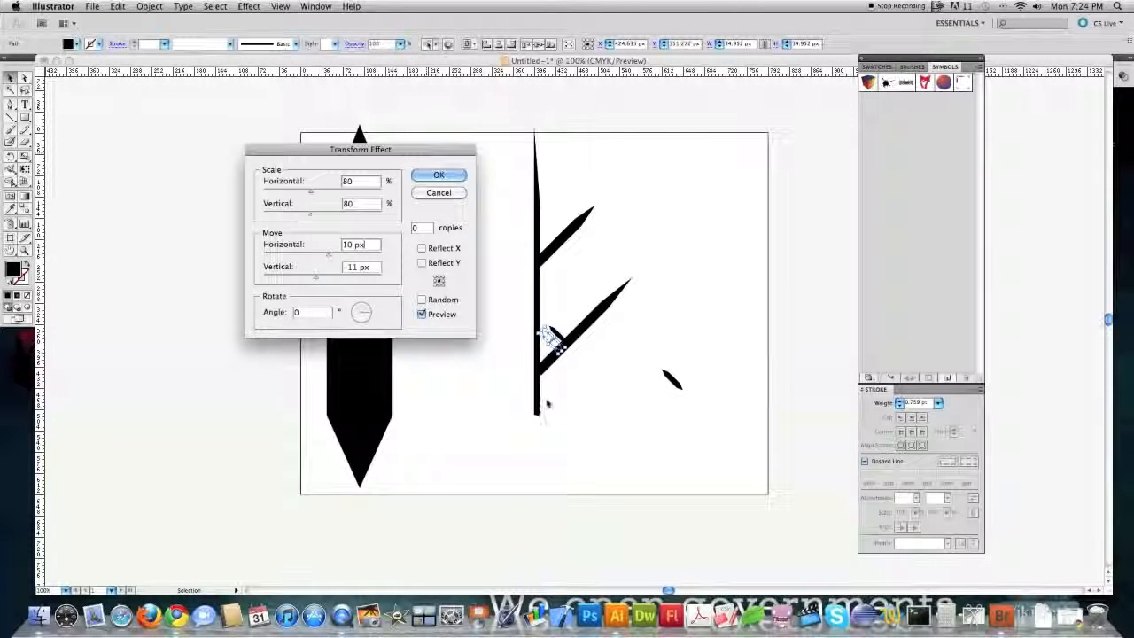
pyautogui.click(418, 227)
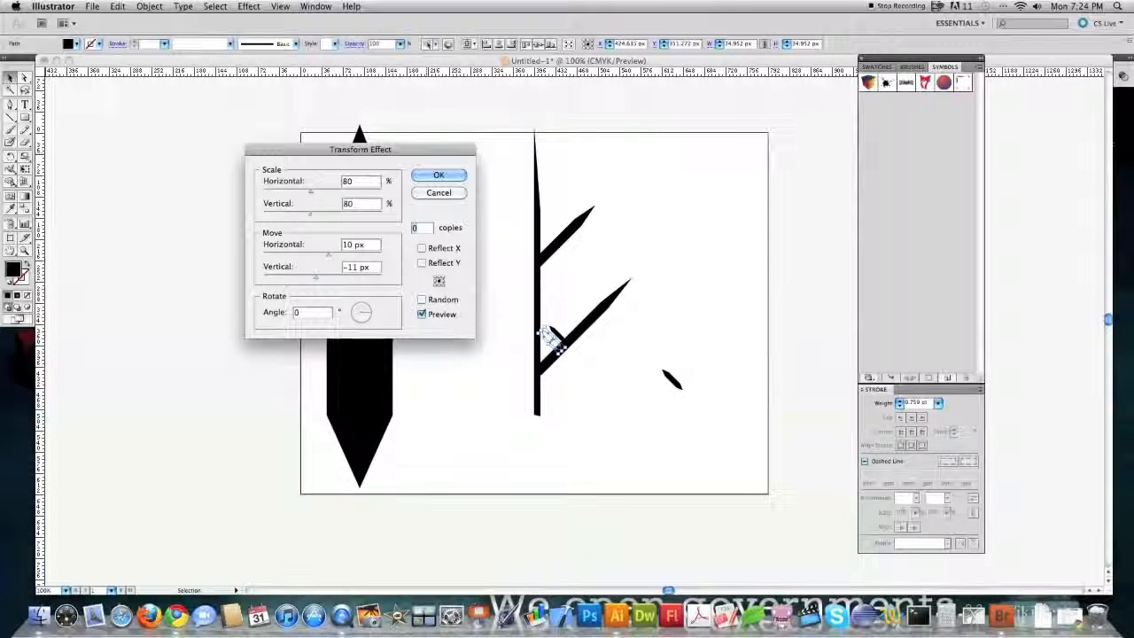
pyautogui.write('1')
pyautogui.press('BackSpace')
pyautogui.write('3')
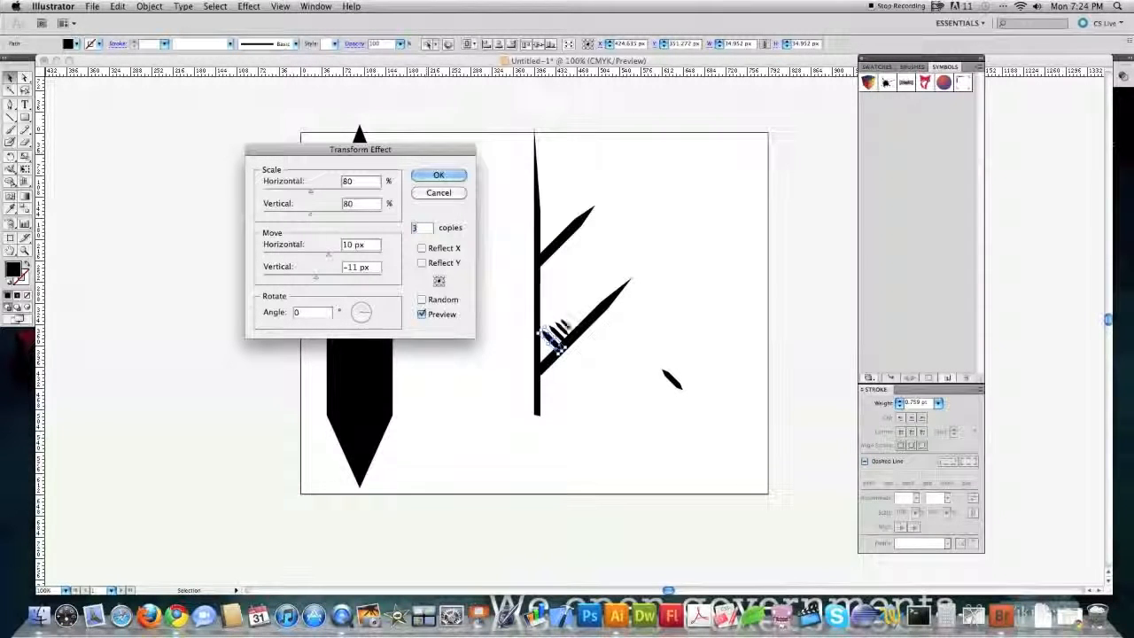
pyautogui.press('BackSpace')
pyautogui.write('6')
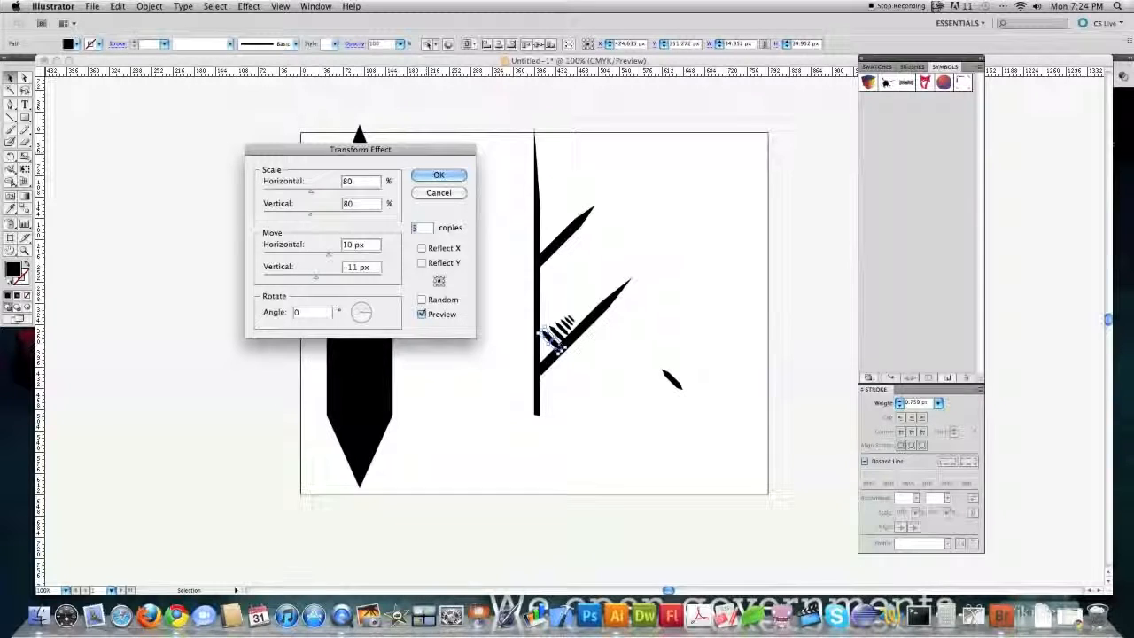
pyautogui.press('BackSpace')
pyautogui.write('8')
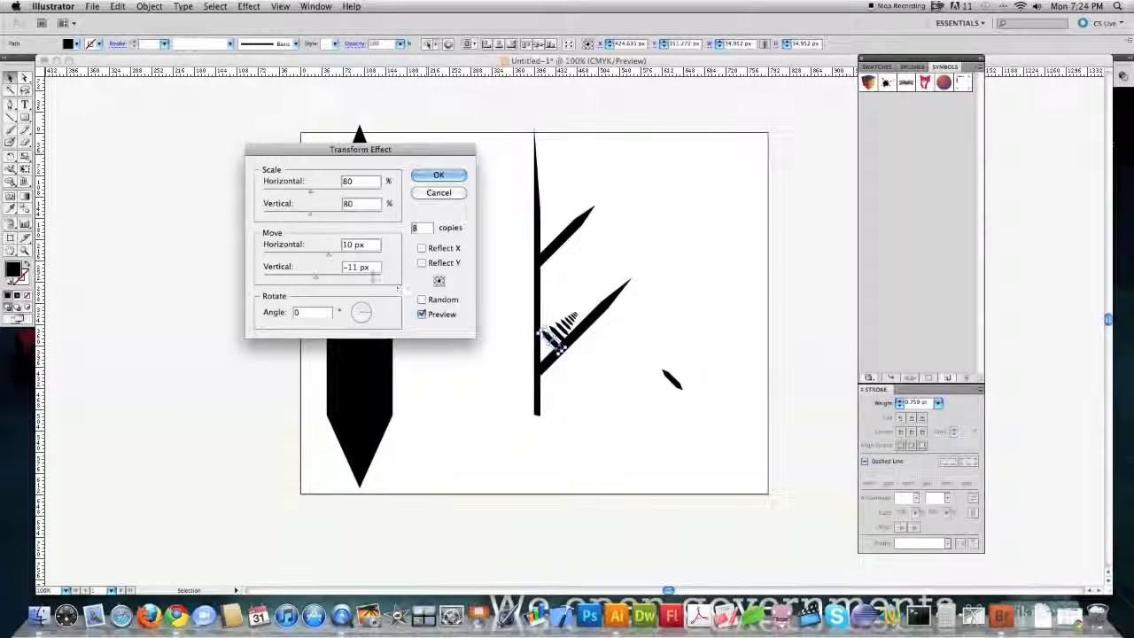
# - Set the effect's move to 16 px horizontally and -15 px vertically, with the bottom centre as the reference point
pyautogui.doubleClick(351, 266)
pyautogui.write('13')
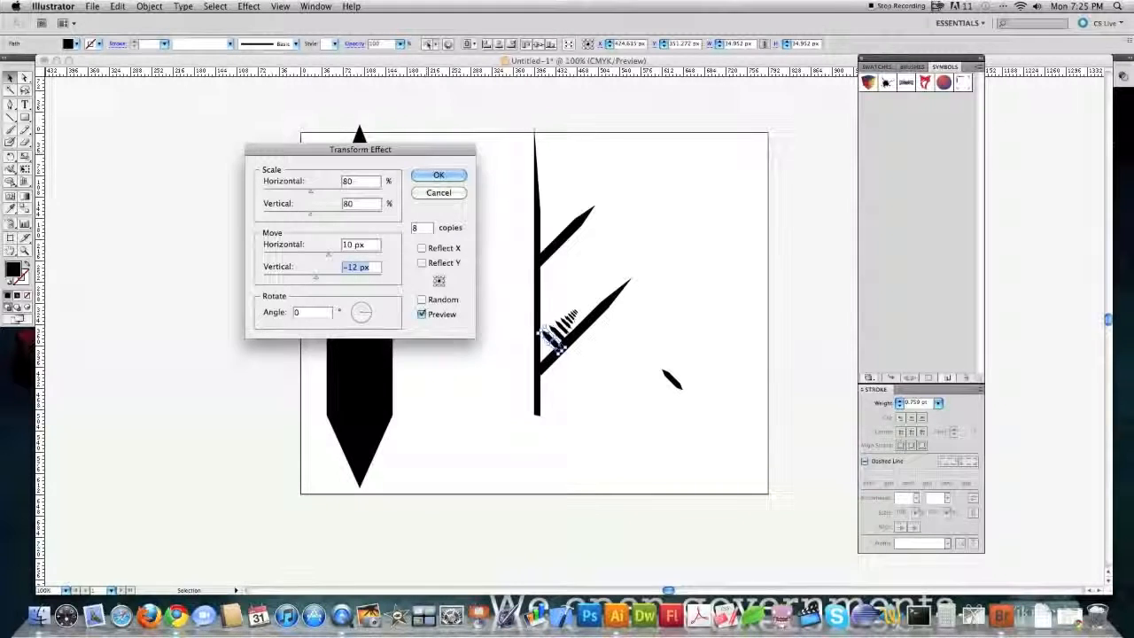
pyautogui.doubleClick(347, 244)
pyautogui.write('16')
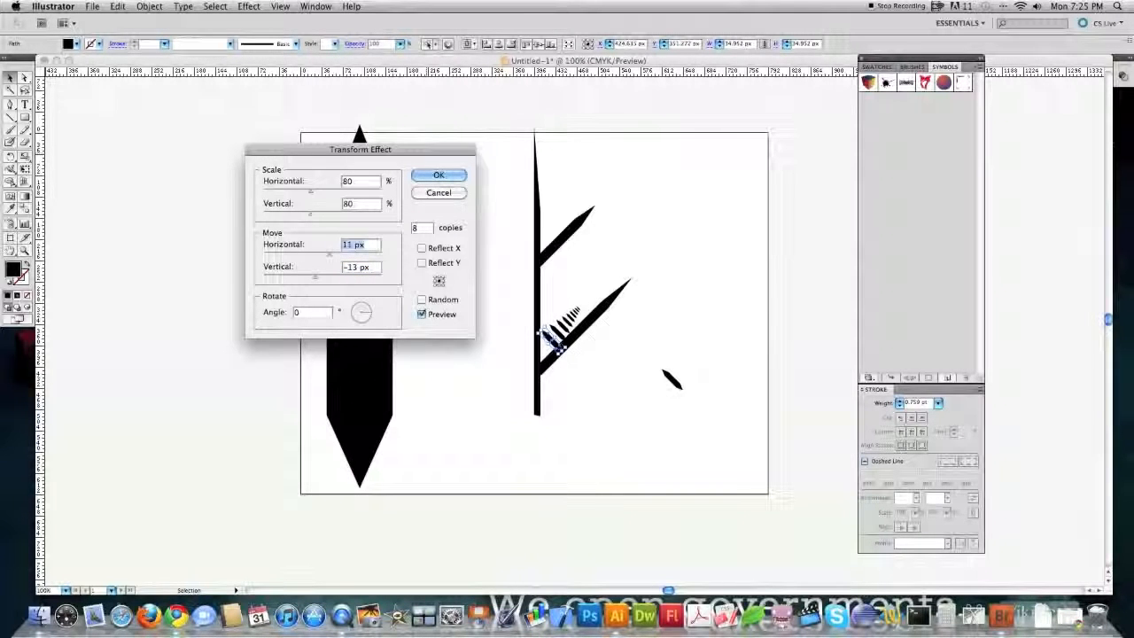
pyautogui.click(437, 286)
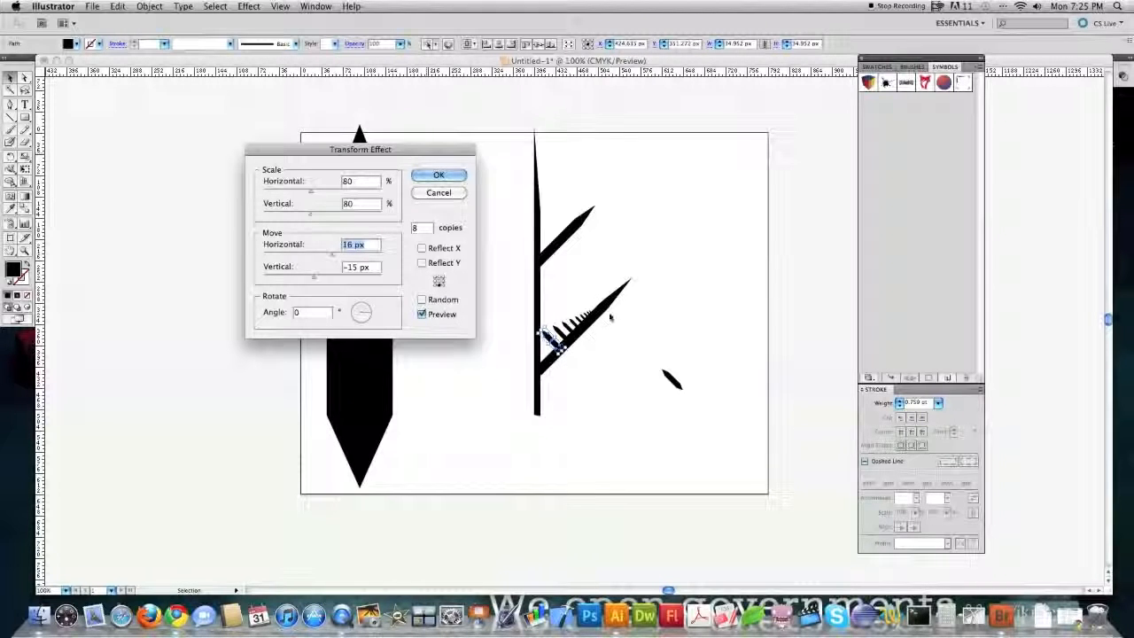
pyautogui.click(439, 283)
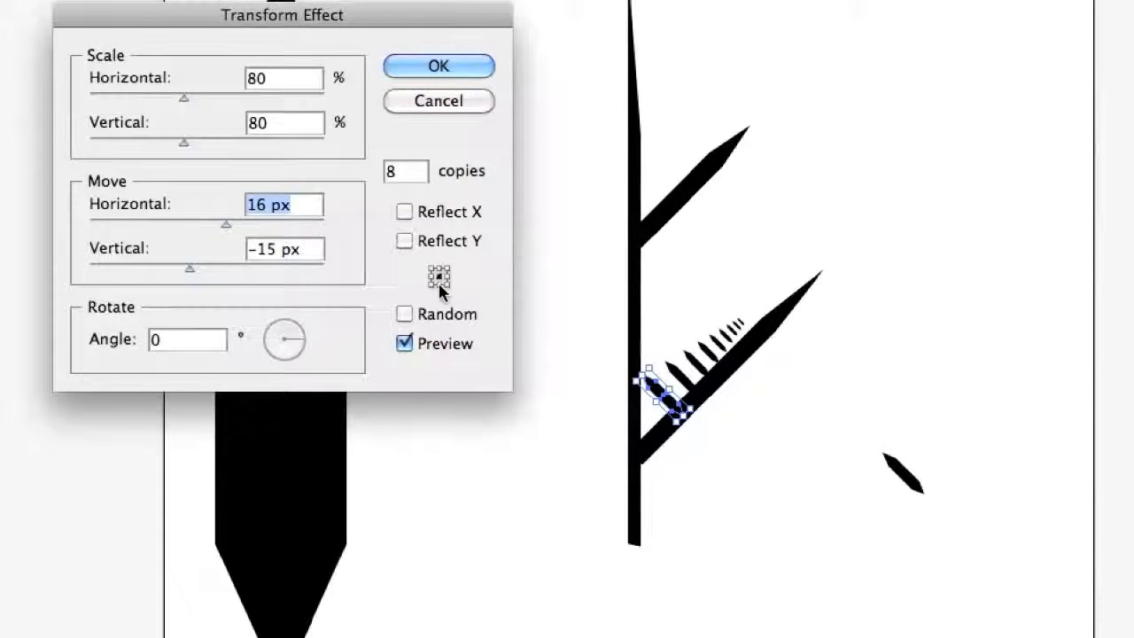
pyautogui.click(438, 284)
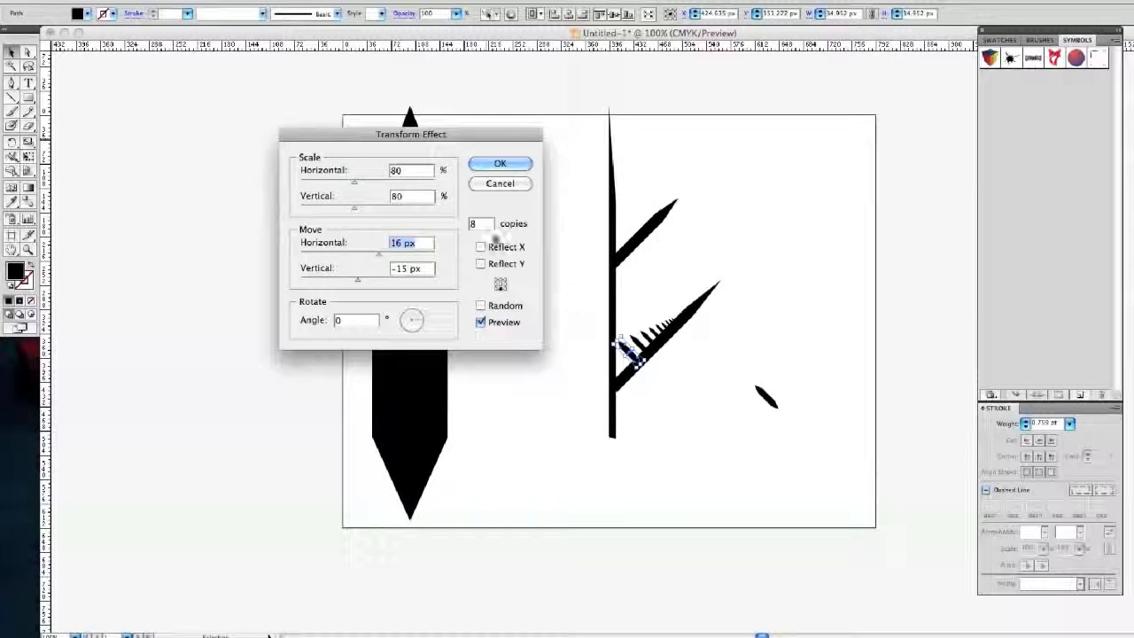
# - Increase the twig copies to 11, set both scales to 90%, and apply the Transform effect
pyautogui.click(482, 223)
pyautogui.press('Up')
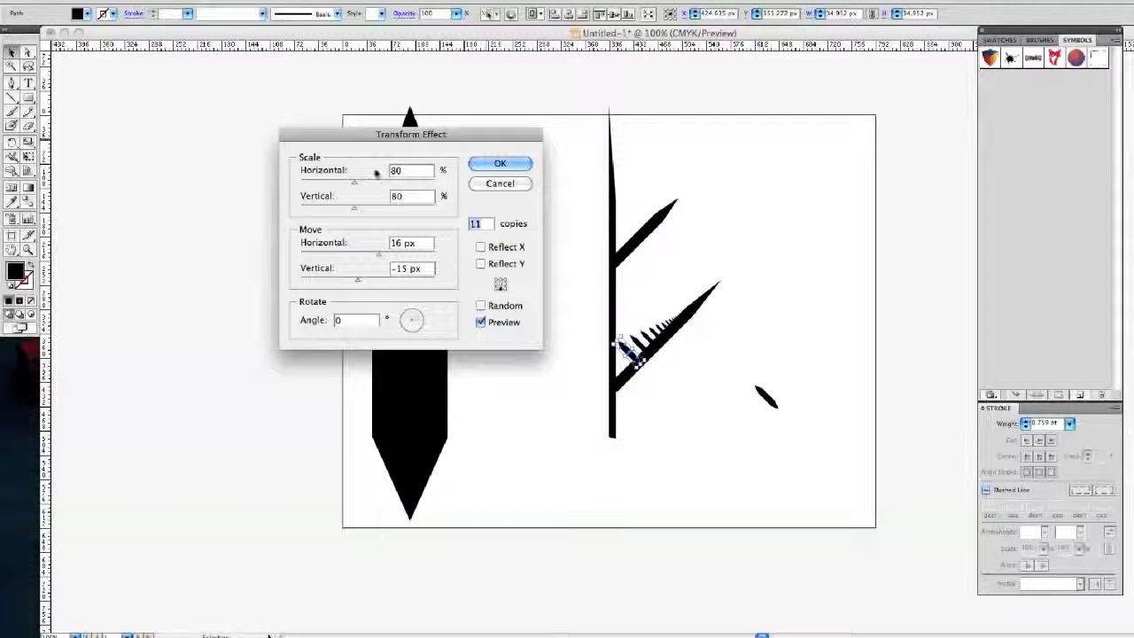
pyautogui.doubleClick(418, 170)
pyautogui.write('90')
pyautogui.press('Tab')
pyautogui.write('90')
pyautogui.click(415, 243)
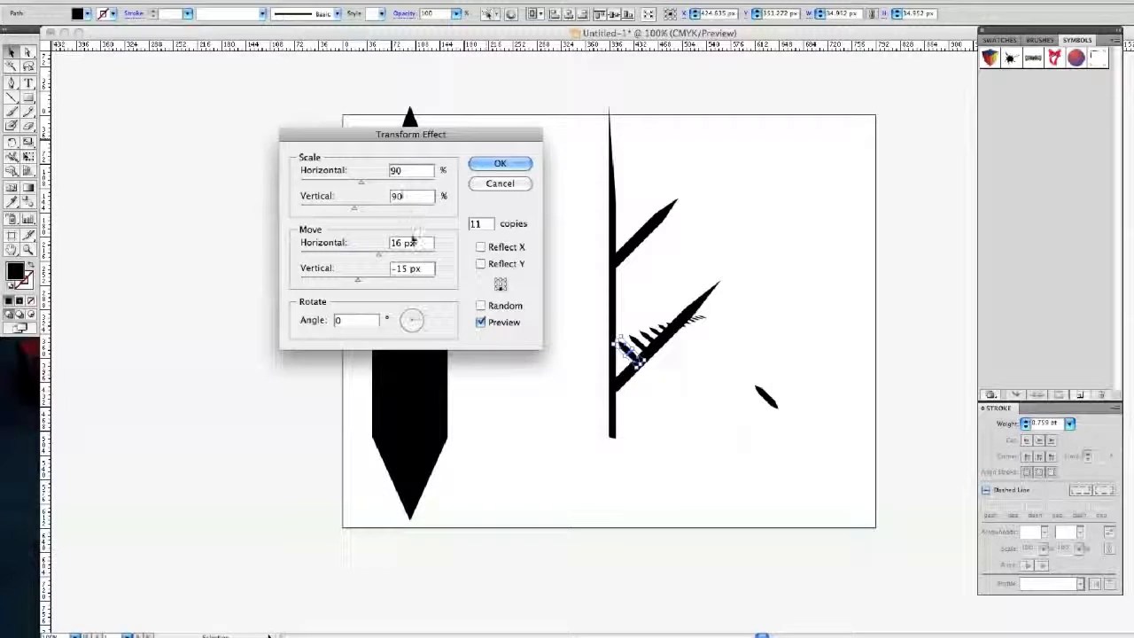
pyautogui.click(501, 163)
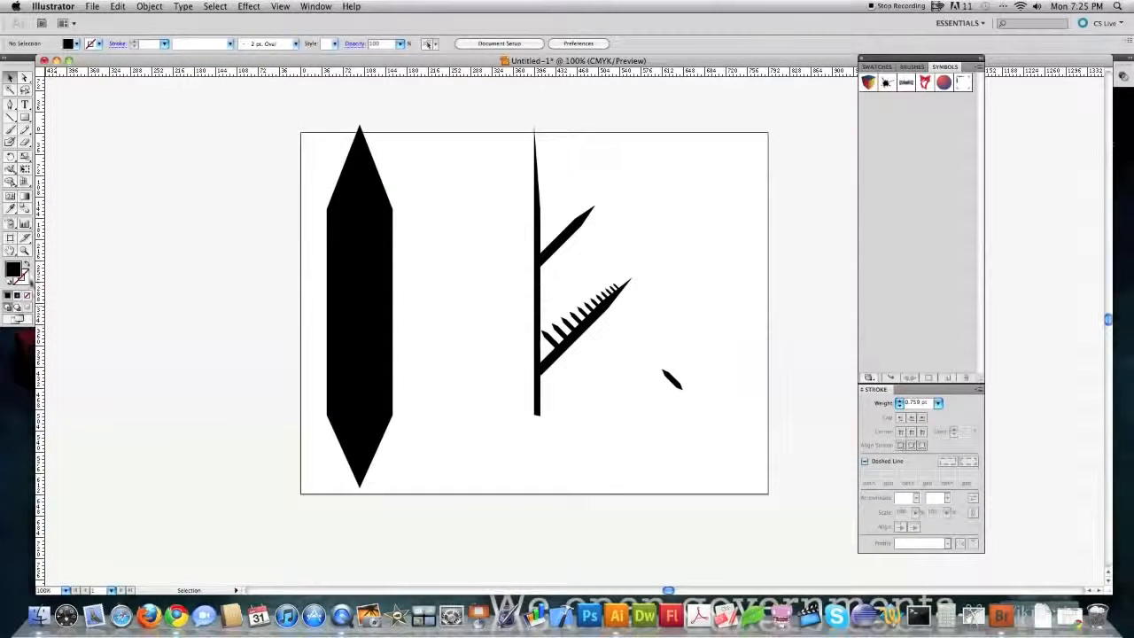
# - Duplicate the spare twig and attach the copy to the underside of the lower branch near the trunk
pyautogui.press('super+equal')
pyautogui.click(749, 472)
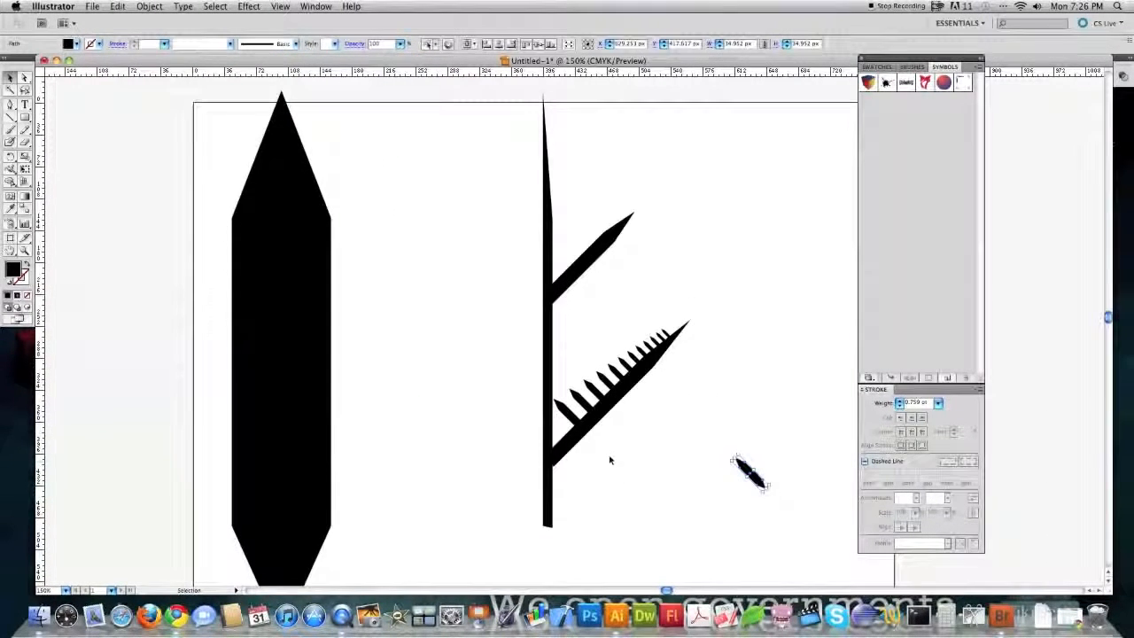
pyautogui.moveTo(749, 472)
pyautogui.mouseDown()
pyautogui.moveTo(575, 329)
pyautogui.moveTo(600, 362)
pyautogui.moveTo(590, 457)
pyautogui.mouseUp()
# - Start a Transform effect on the underside twig with preview on, both scales at 90%, and a move of 10 px horizontally and -12 px vertically
pyautogui.click(249, 6)
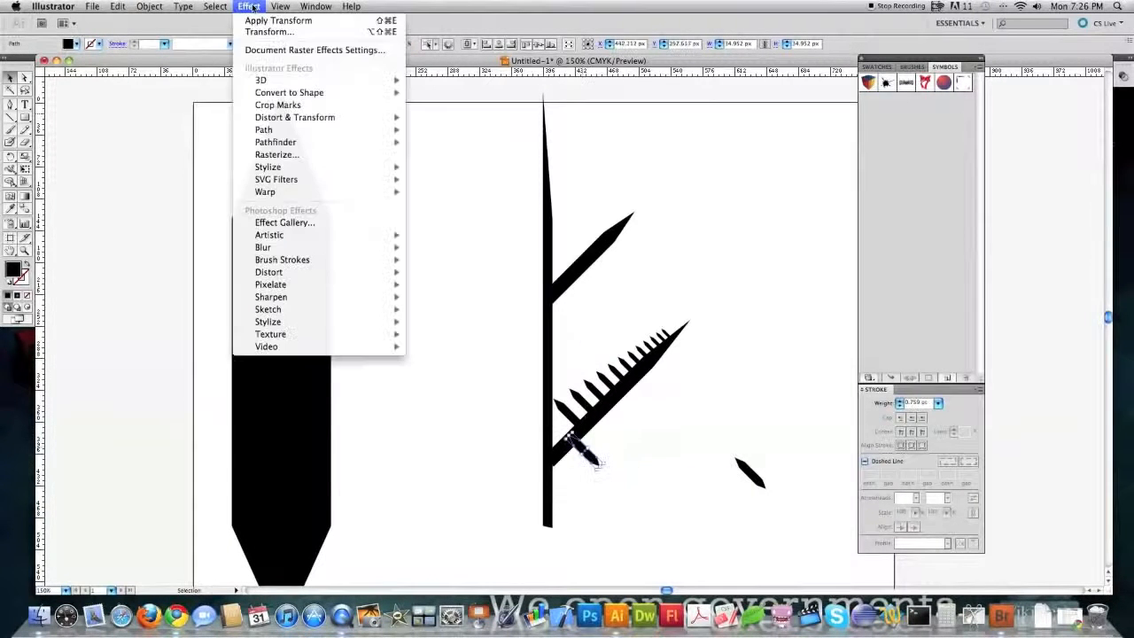
pyautogui.moveTo(295, 117)
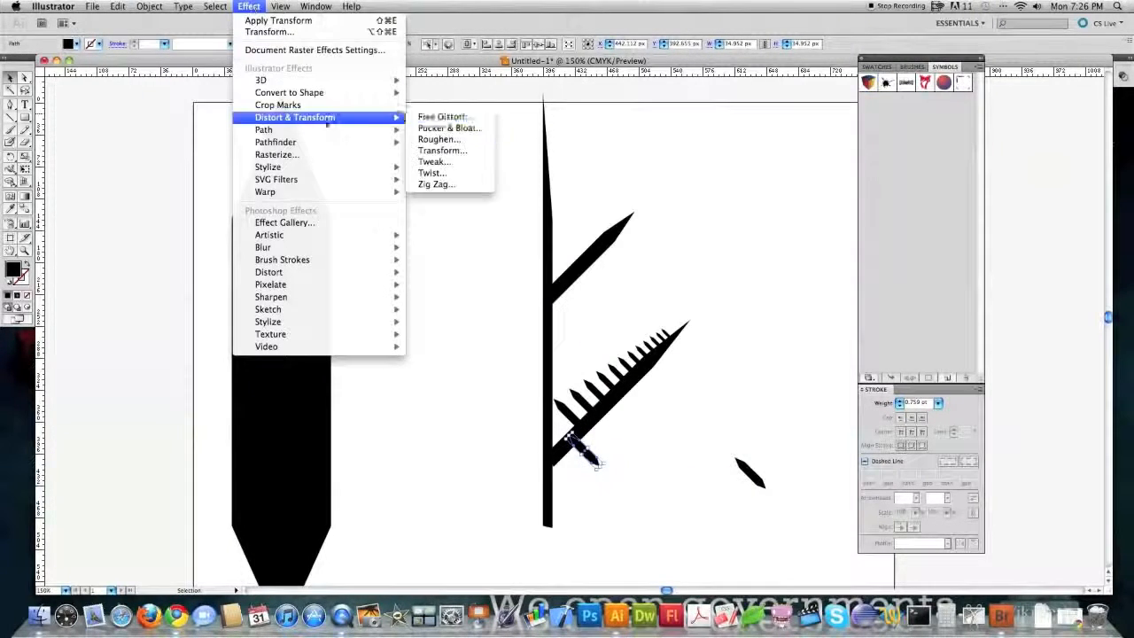
pyautogui.click(443, 151)
pyautogui.write('90')
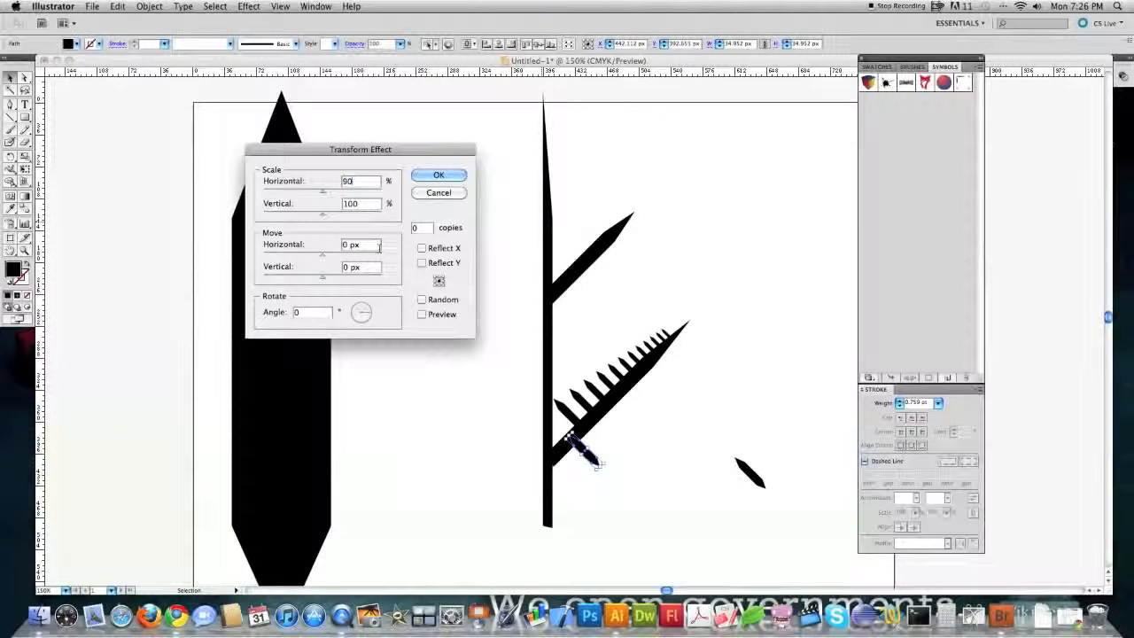
pyautogui.press('Tab')
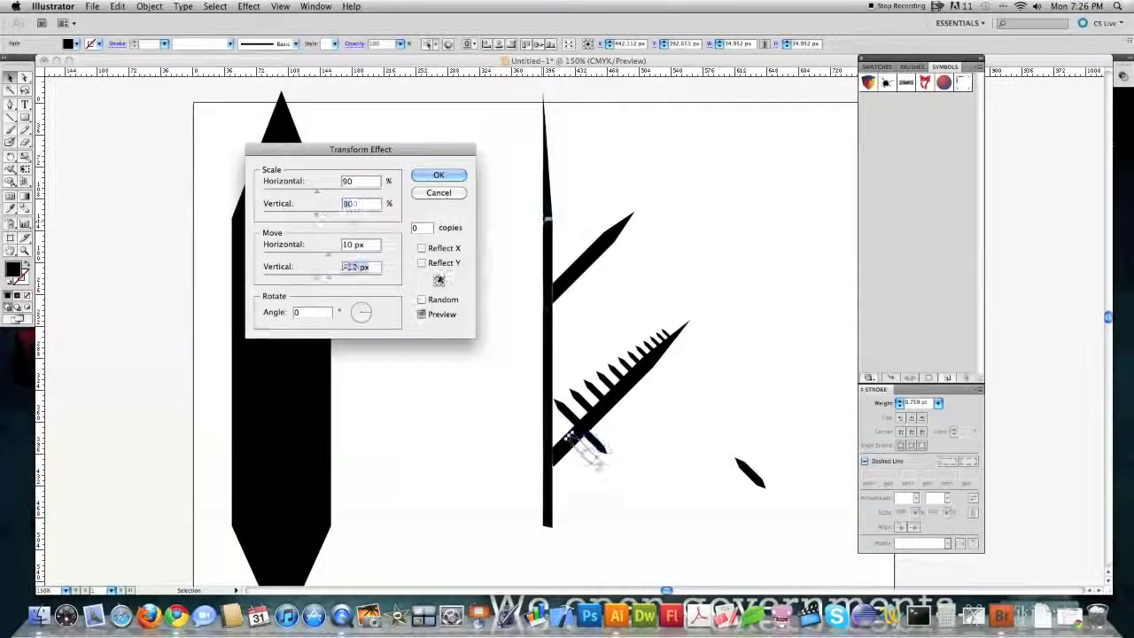
pyautogui.press('Down')
pyautogui.press('Down')
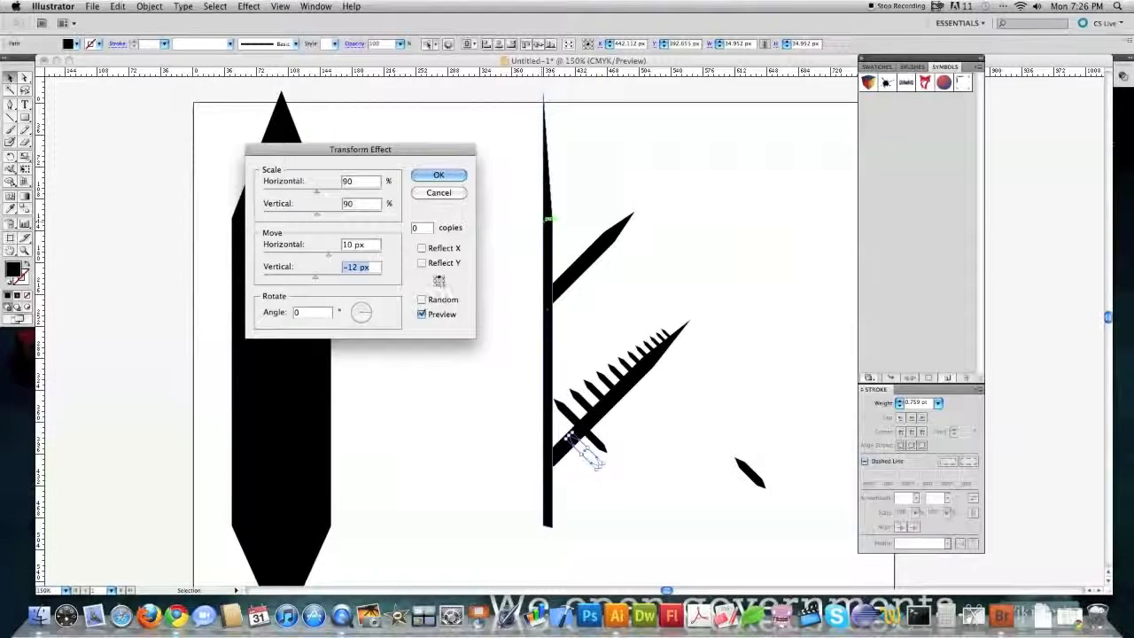
# - Set the number of copies for the underside twig to 5
pyautogui.press('Up')
pyautogui.press('Up')
pyautogui.press('Tab')
pyautogui.press('Tab')
pyautogui.write('1')
pyautogui.press('Up')
pyautogui.press('Up')
pyautogui.press('Up')
pyautogui.press('Up')
# - Adjust the effect's move to 15 px horizontally and -15 px vertically so the underside twigs follow the lower branch
pyautogui.hotkey('shift', 'Tab')
pyautogui.hotkey('shift', 'Tab')
pyautogui.hotkey('shift', 'Tab')
pyautogui.press('Up')
pyautogui.press('Up')
pyautogui.press('Tab')
pyautogui.press('Down')
pyautogui.press('Down')
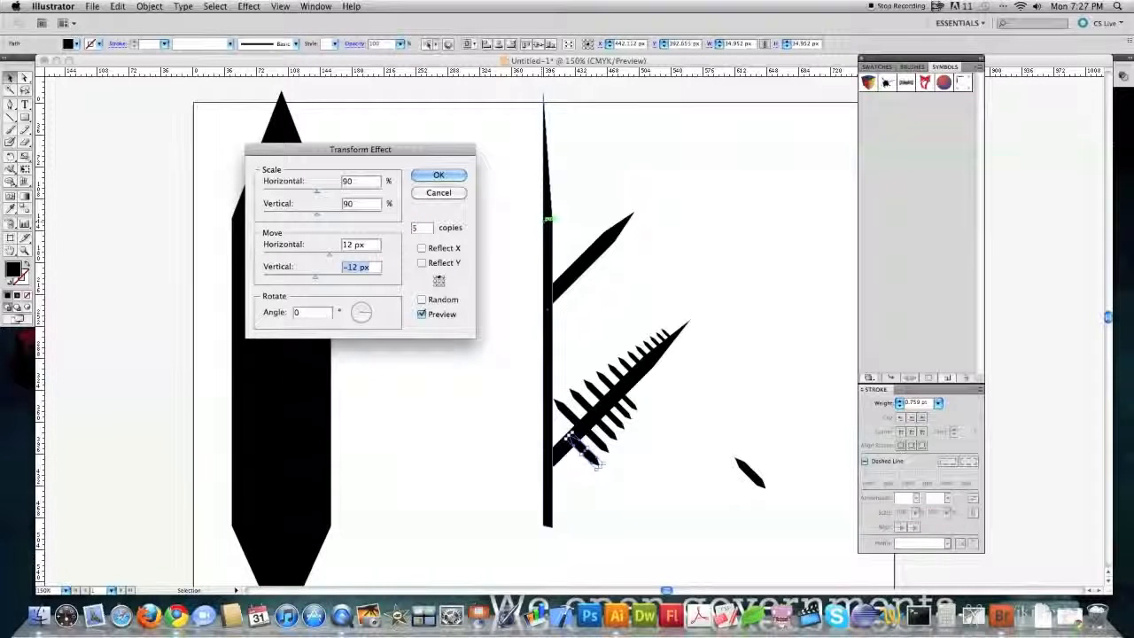
pyautogui.press('Down')
pyautogui.press('Down')
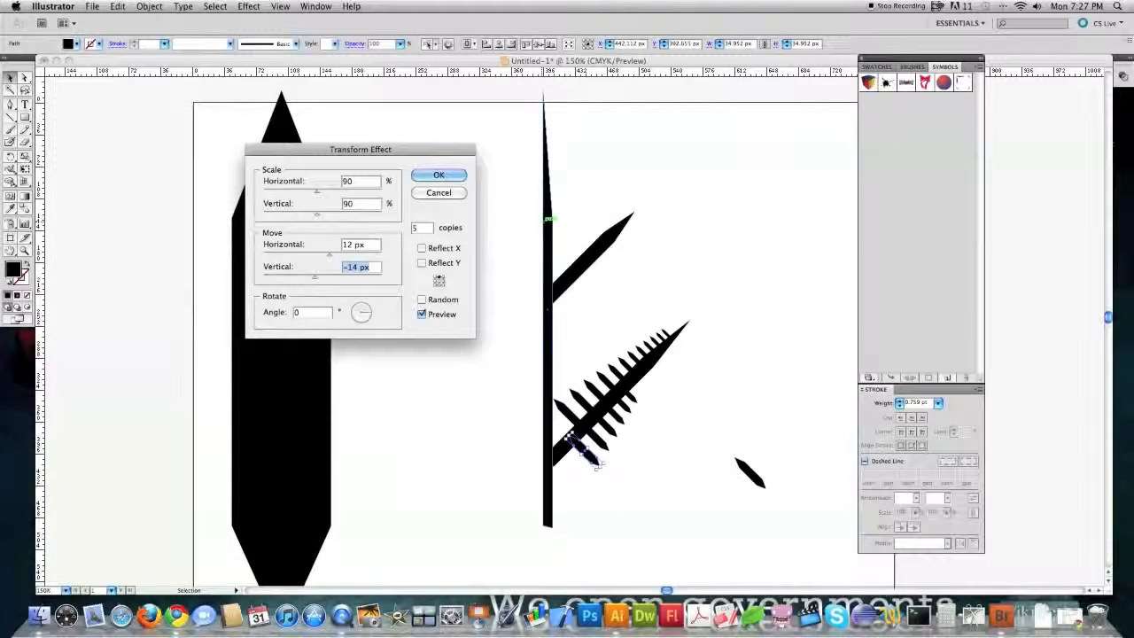
pyautogui.hotkey('shift', 'Tab')
pyautogui.press('Up')
pyautogui.press('Up')
pyautogui.press('Up')
pyautogui.press('Tab')
pyautogui.press('Down')
pyautogui.press('Tab')
pyautogui.press('Tab')
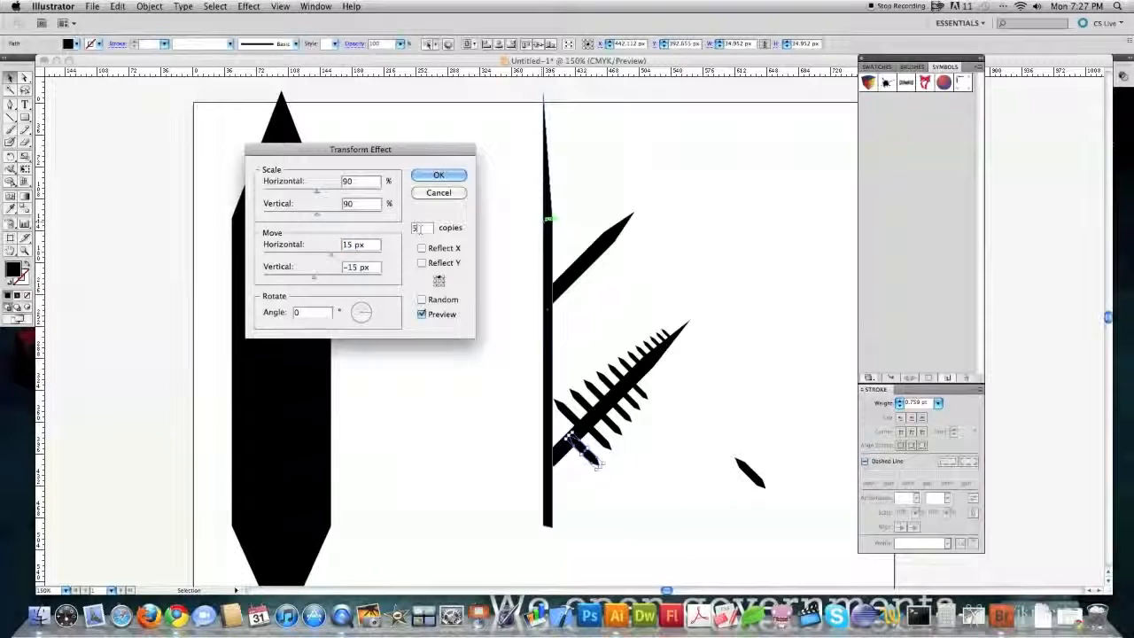
# - Increase the underside twig copies to 12 and apply the Transform effect
pyautogui.press('Up')
pyautogui.press('Up')
pyautogui.press('Up')
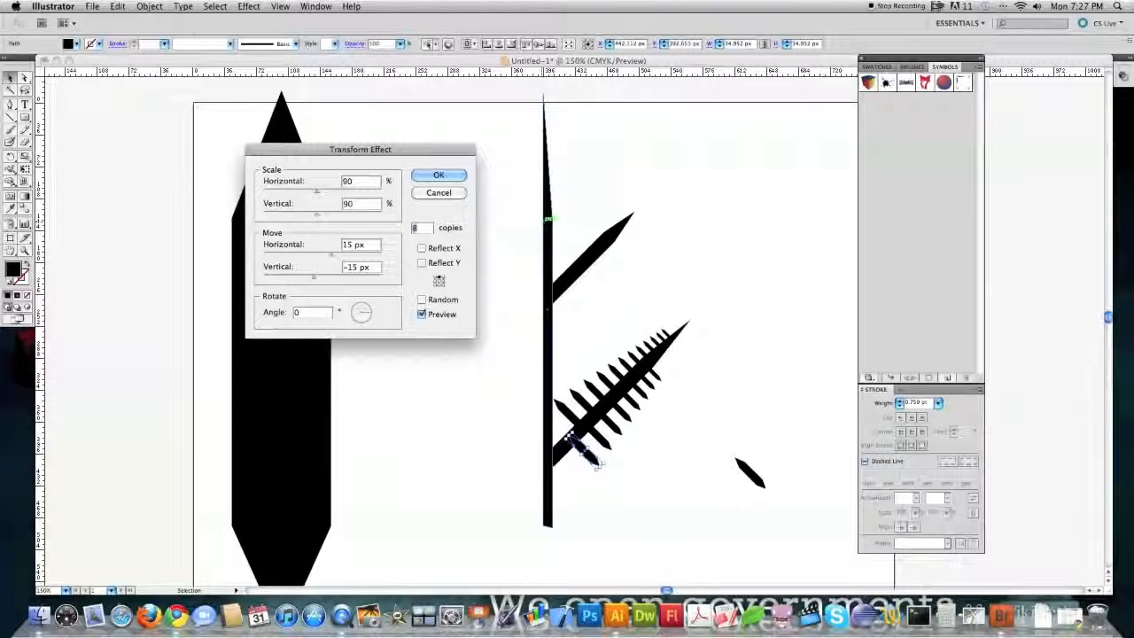
pyautogui.press('Up')
pyautogui.press('Up')
pyautogui.press('Up')
pyautogui.press('Up')
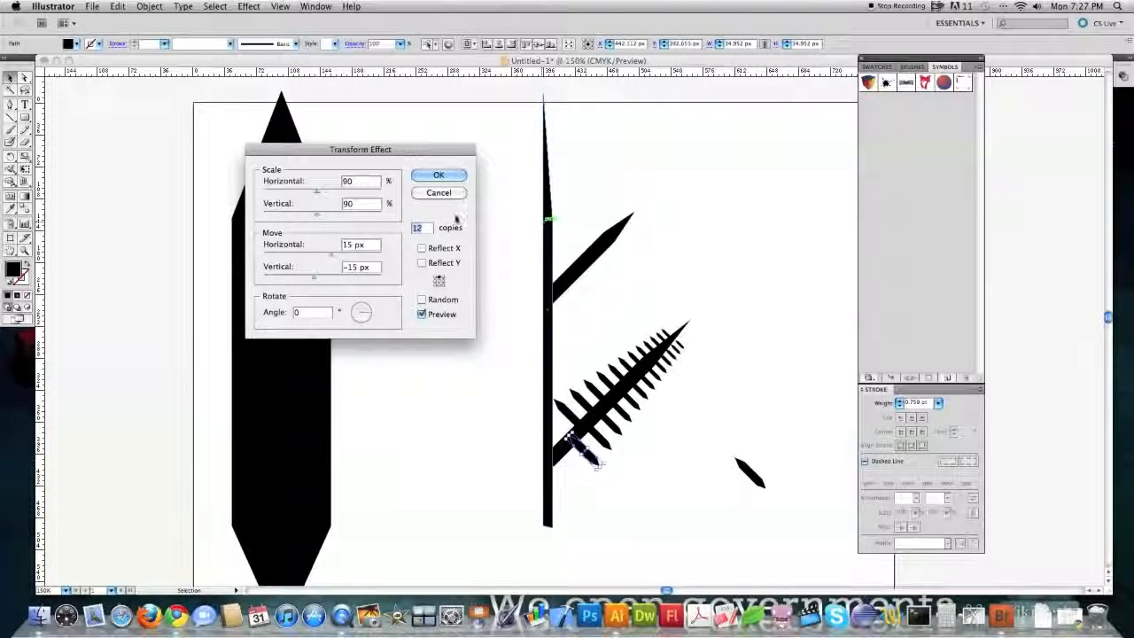
pyautogui.click(439, 175)
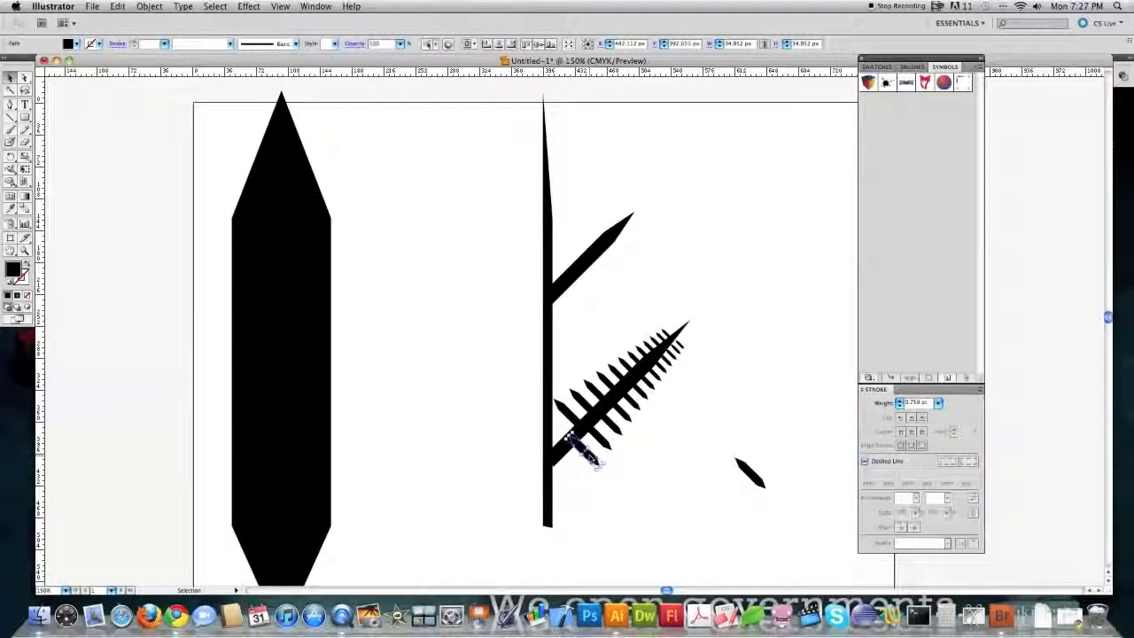
# - Duplicate both twig rows of the lower branch onto the matching sides of the upper branch
pyautogui.moveTo(592, 457); pyautogui.dragTo(574, 311)
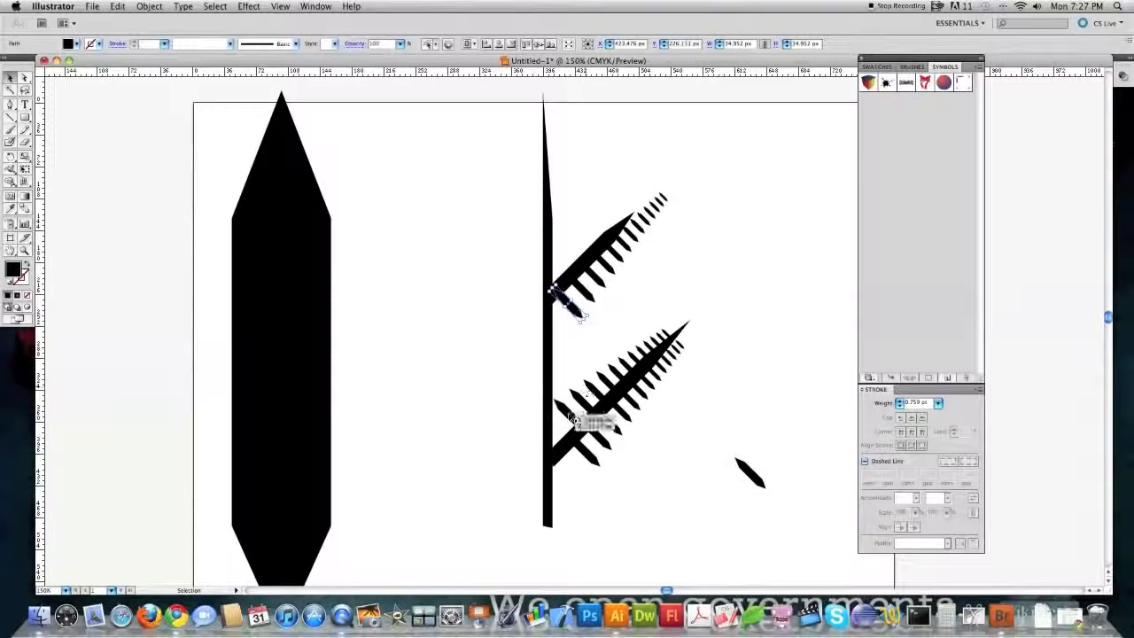
pyautogui.moveTo(563, 311); pyautogui.dragTo(541, 250)
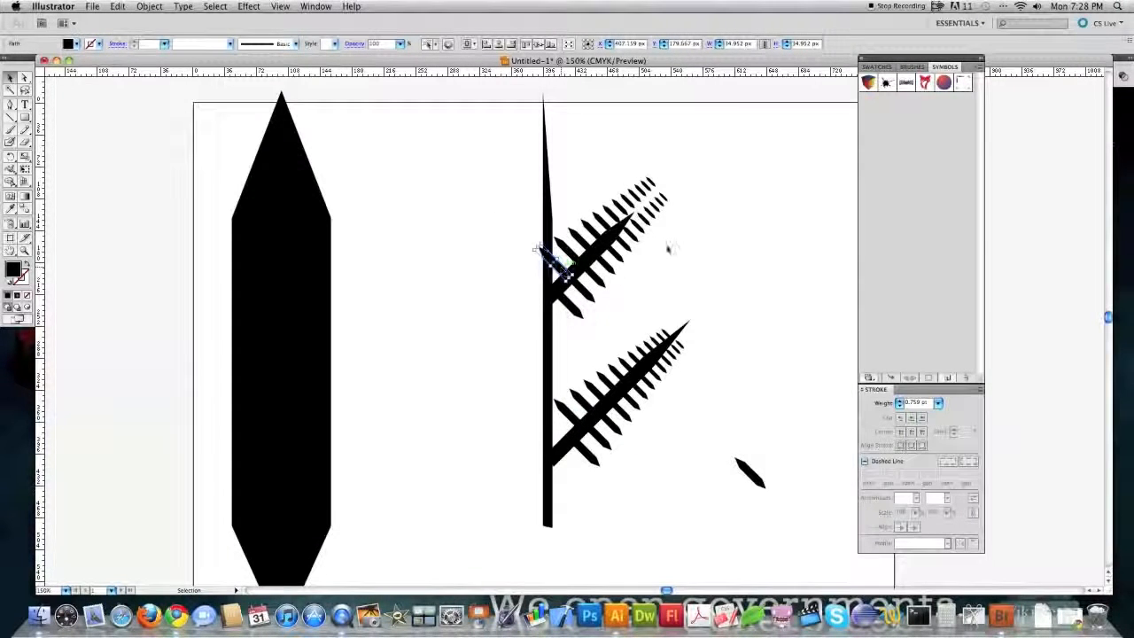
# - Edit the existing Transform effect of the twig row above the upper branch, reducing its copies to 5
pyautogui.click(315, 6)
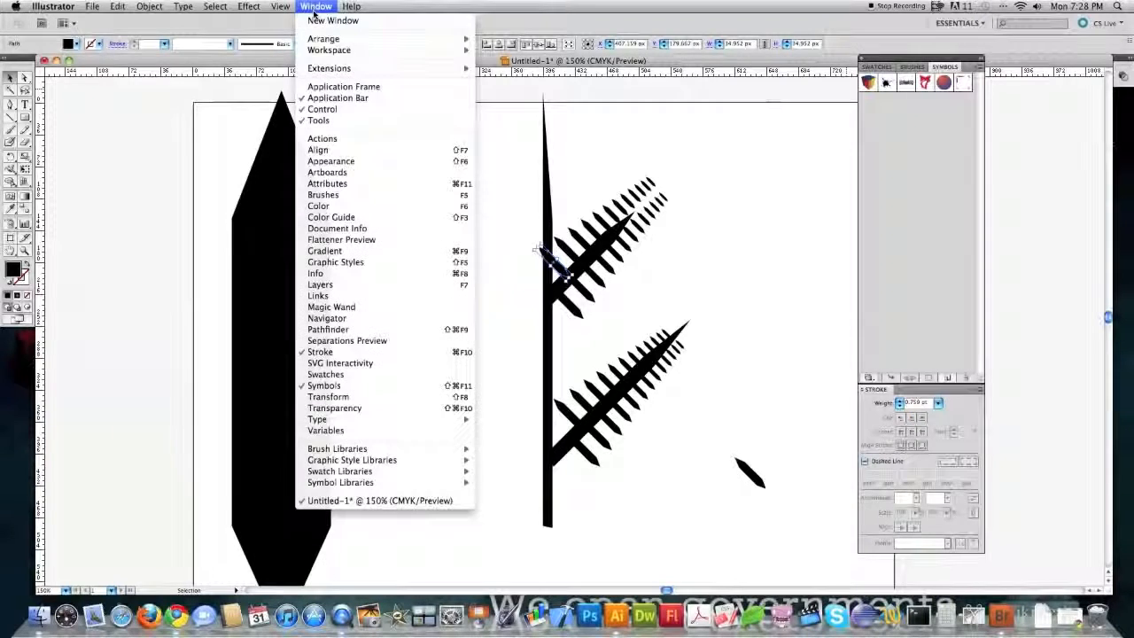
pyautogui.click(336, 162)
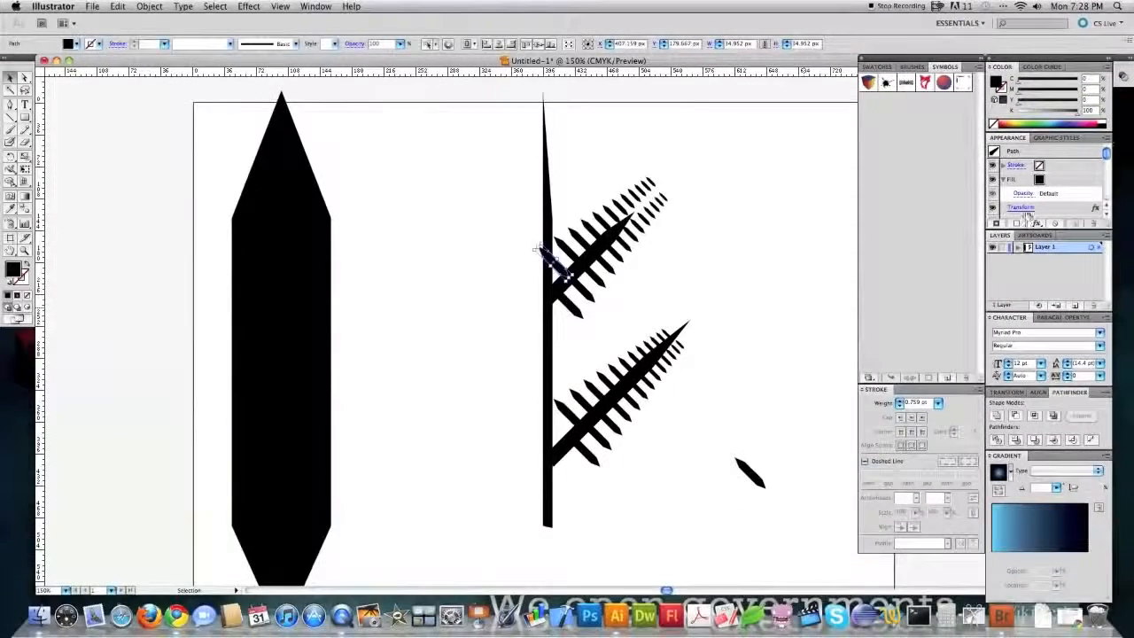
pyautogui.click(962, 214)
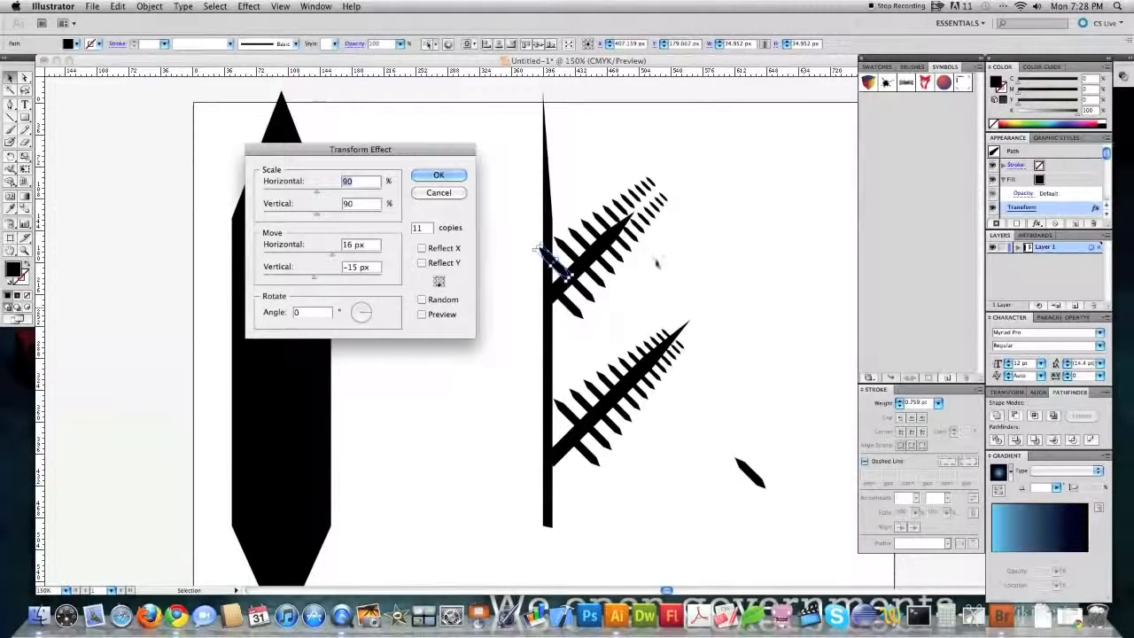
pyautogui.press('Down')
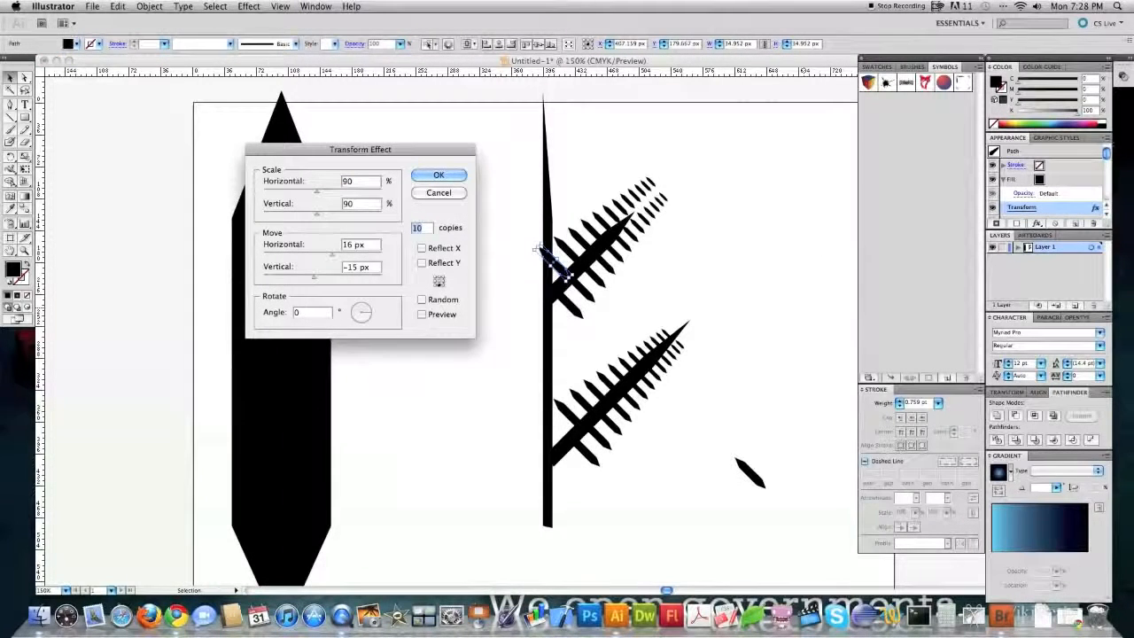
pyautogui.write('6')
pyautogui.press('Down')
pyautogui.click(439, 176)
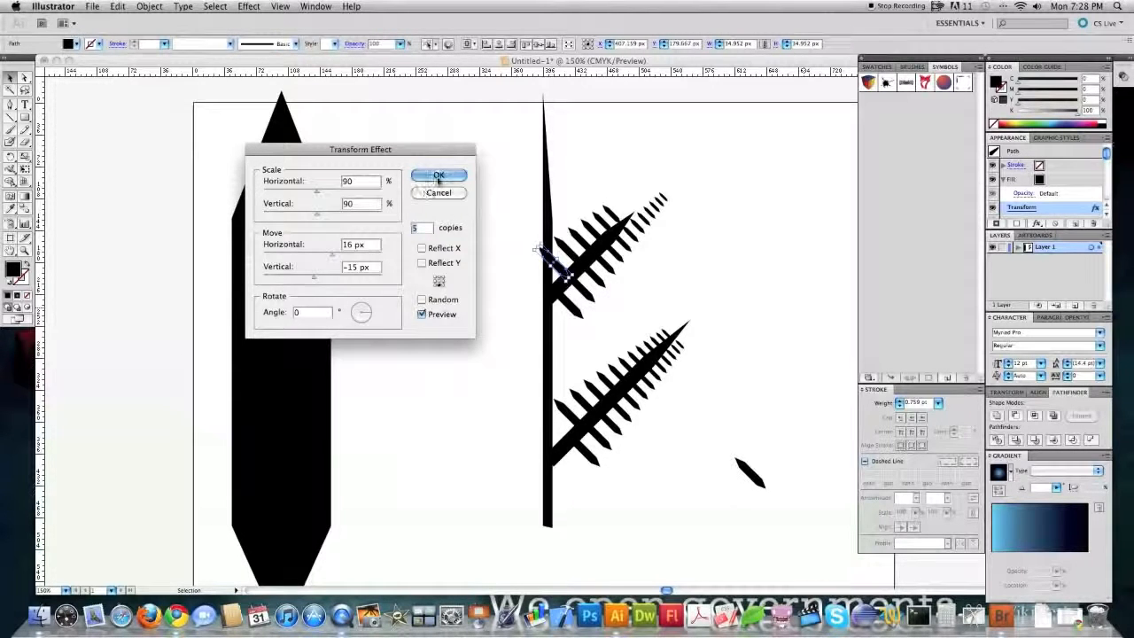
# - Edit the Transform effect of the twig row beneath the upper branch, reducing its copies to 6
pyautogui.click(1021, 208)
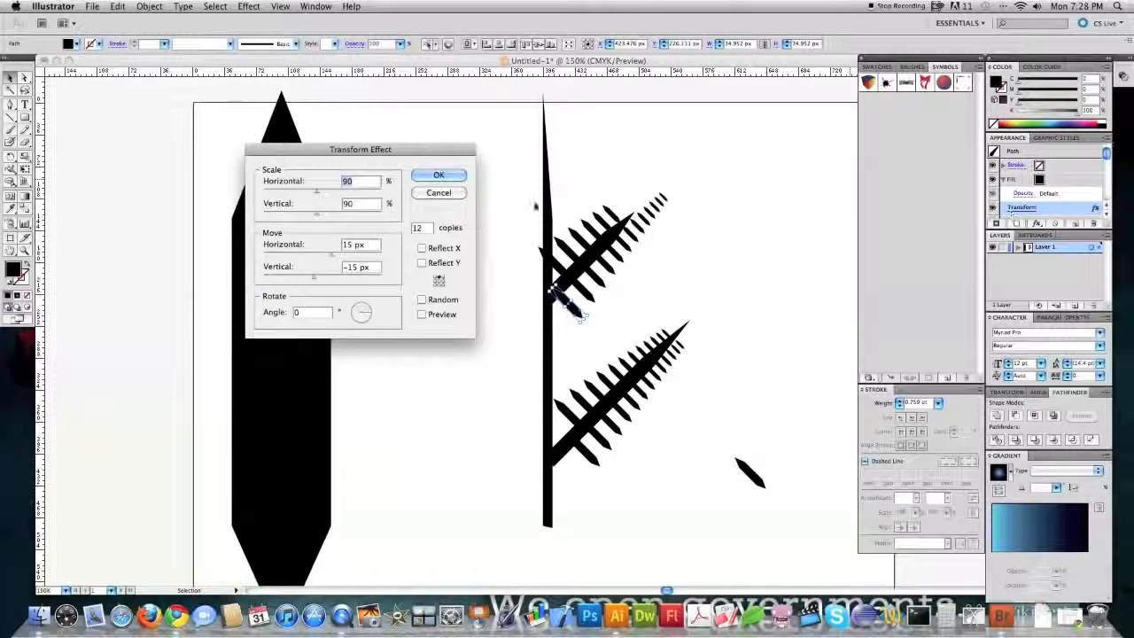
pyautogui.click(422, 314)
pyautogui.press('Down')
pyautogui.press('Down')
pyautogui.press('Down')
pyautogui.press('Down')
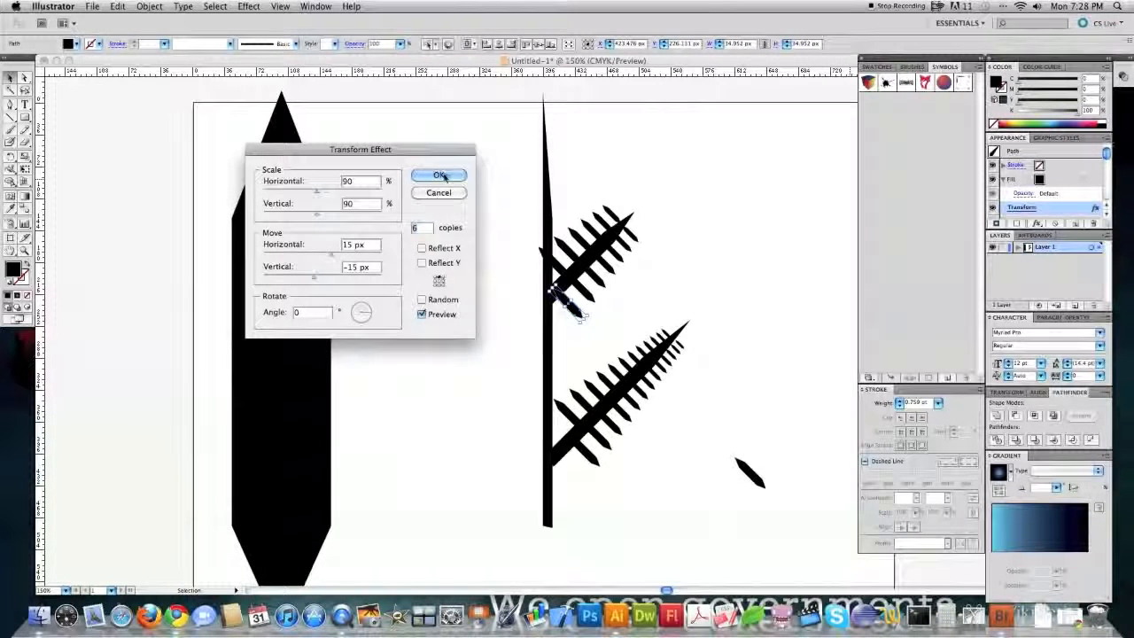
pyautogui.click(441, 176)
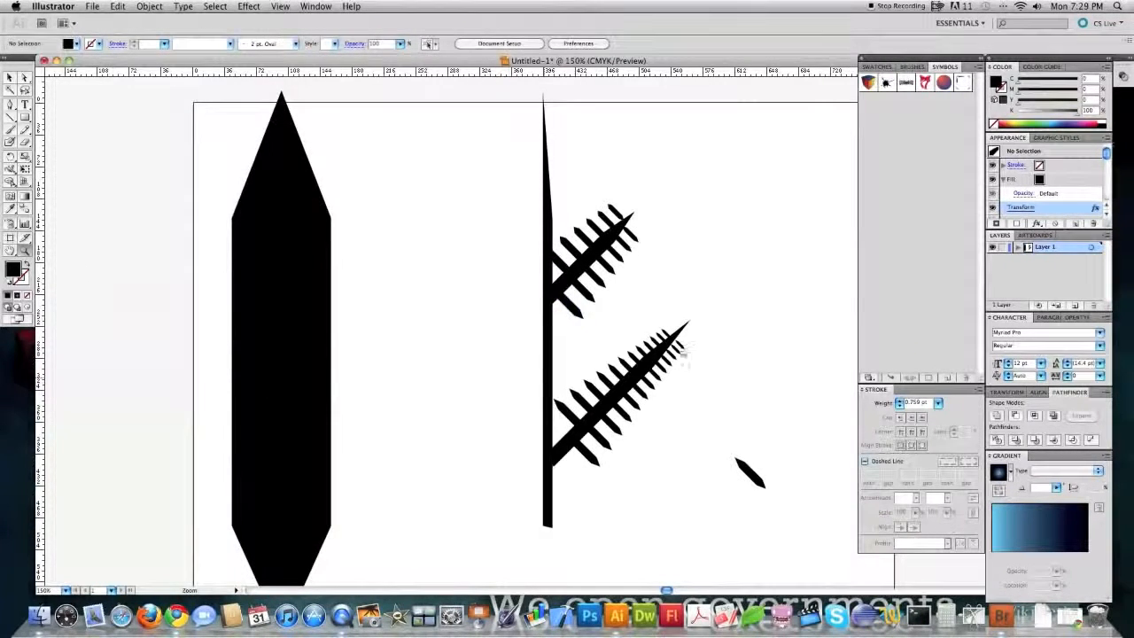
# - Move the spare twig off the artboard, past its left edge
pyautogui.keyDown('alt'); pyautogui.click(684, 350); pyautogui.keyUp('alt')
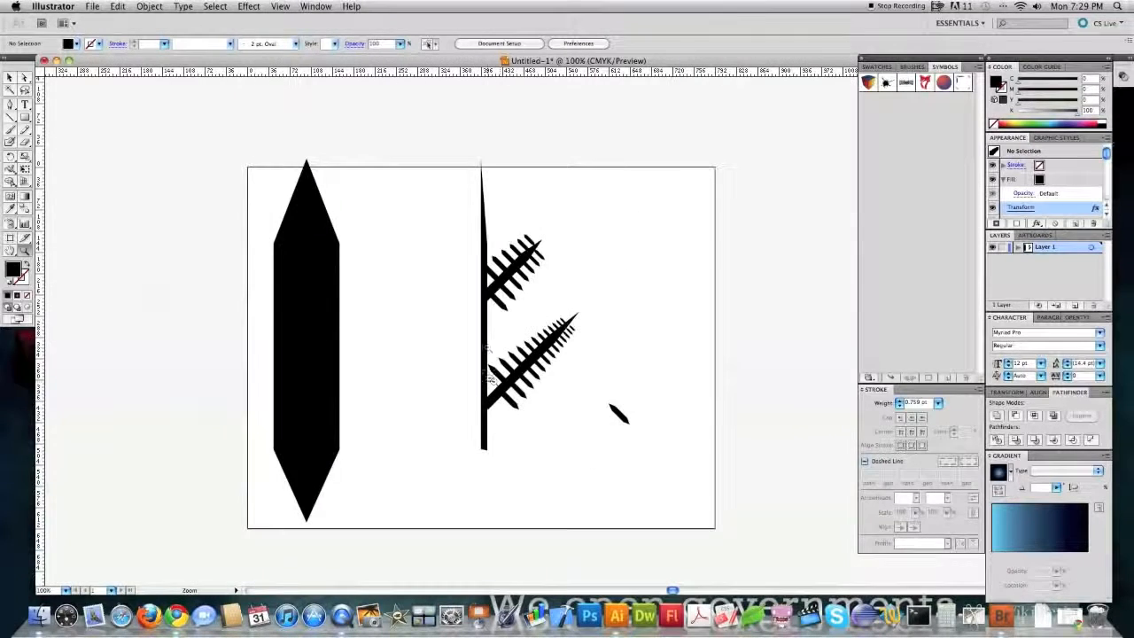
pyautogui.keyDown('alt'); pyautogui.click(490, 347); pyautogui.keyUp('alt')
pyautogui.click(11, 78)
pyautogui.moveTo(660, 376); pyautogui.dragTo(374, 315)
# - Group the thin trunk together with both branches and all their twigs
pyautogui.moveTo(662, 412); pyautogui.dragTo(544, 182)
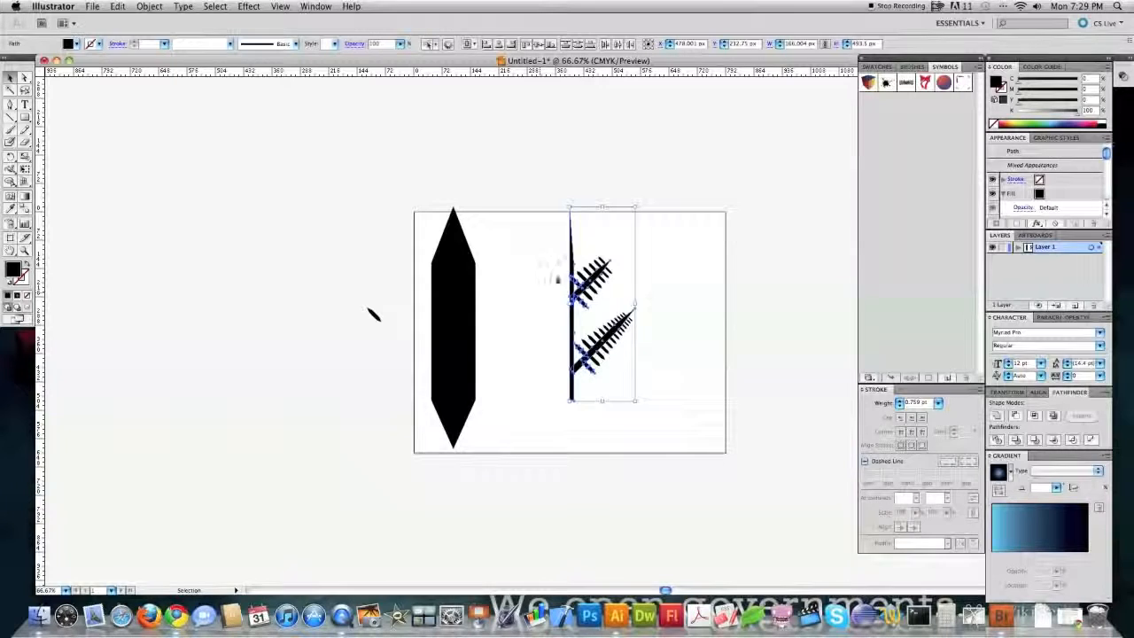
pyautogui.click(145, 7)
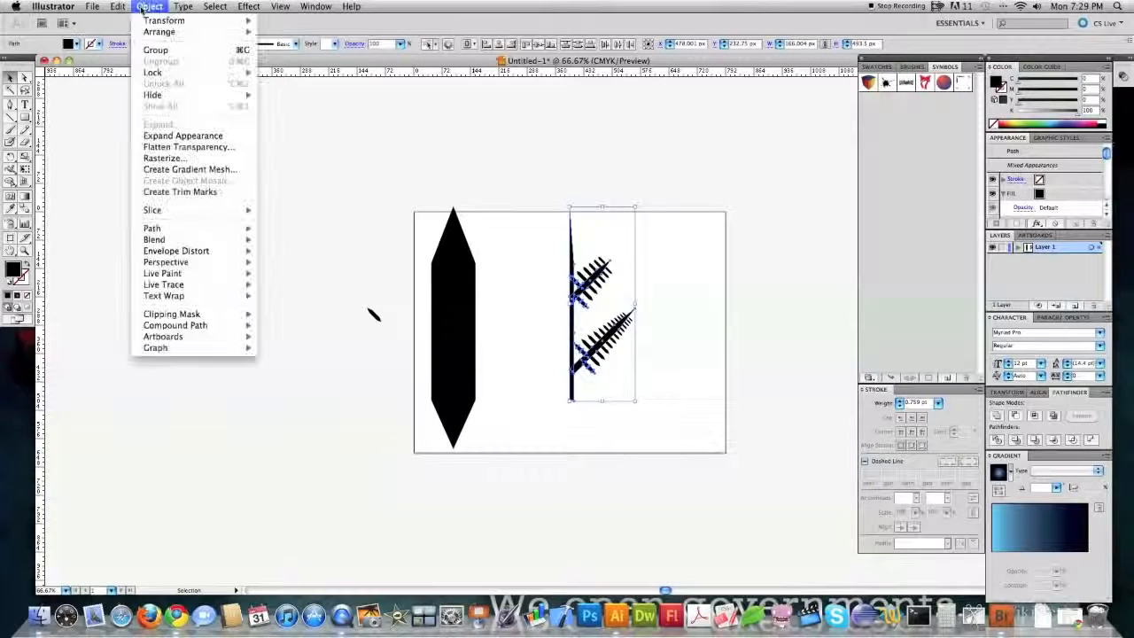
pyautogui.click(156, 49)
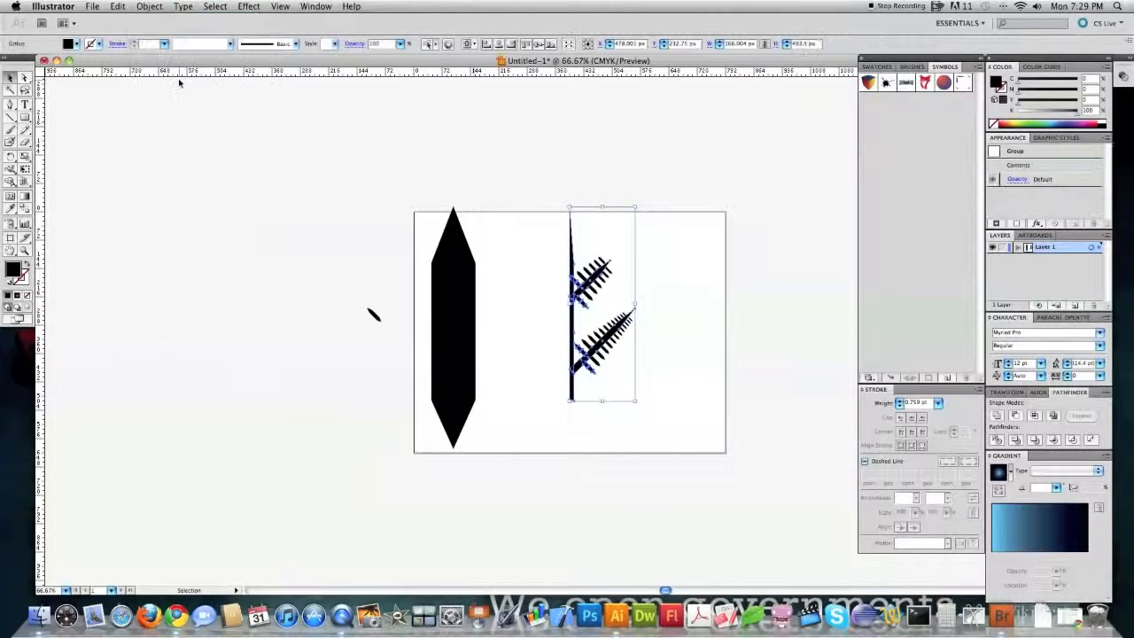
# - Apply a Transform effect to the group with Reflect X, the left centre as reference point, and 1 copy
pyautogui.click(248, 7)
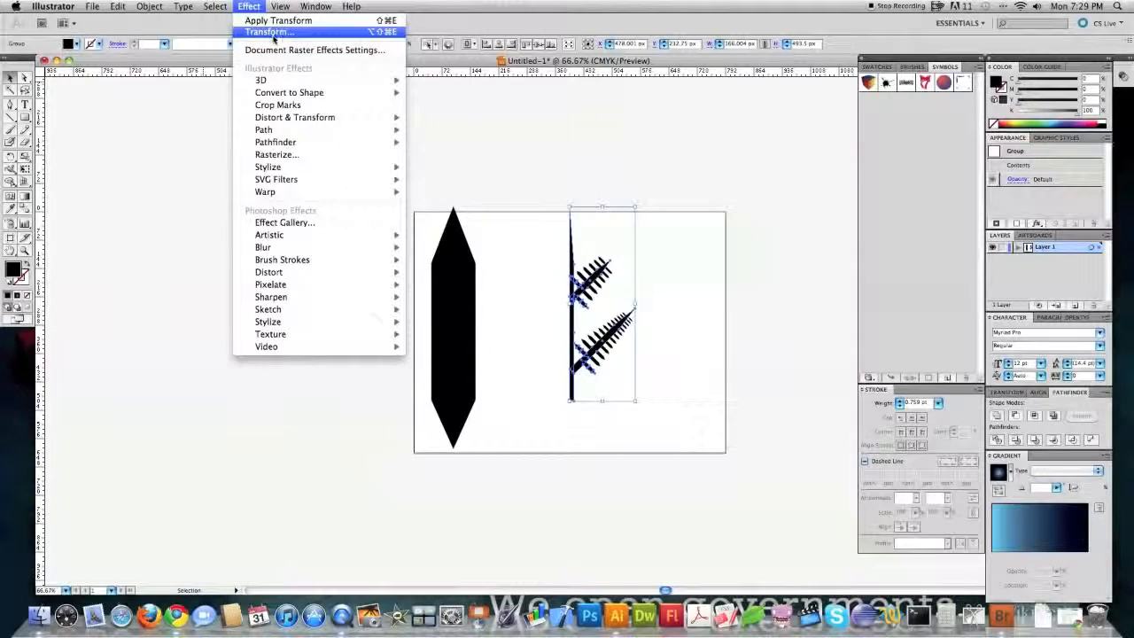
pyautogui.click(436, 153)
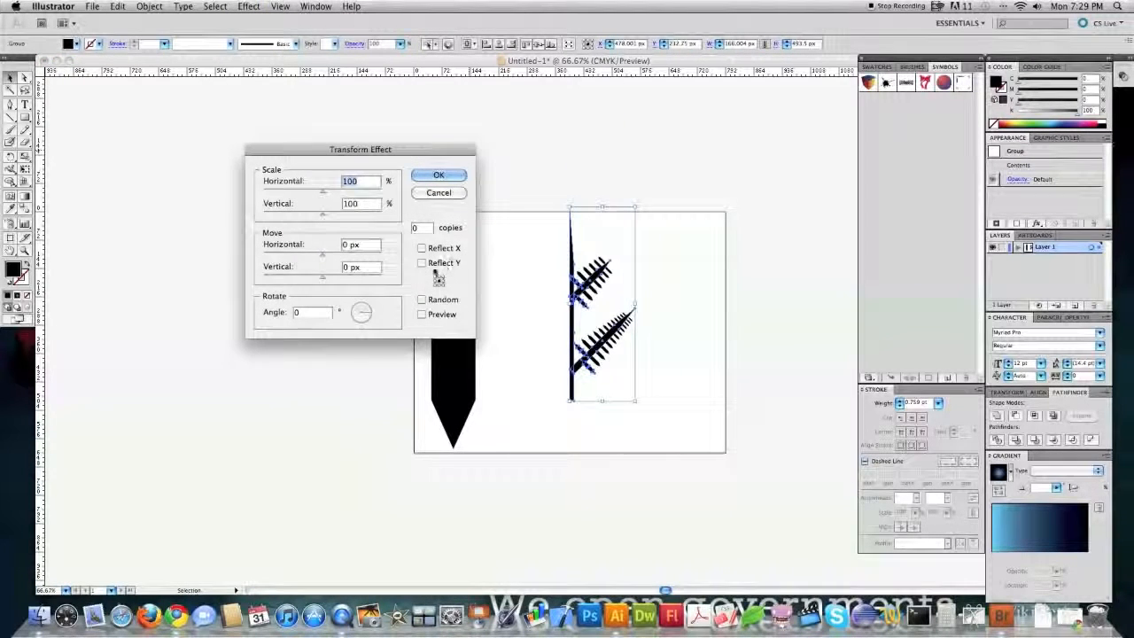
pyautogui.click(423, 313)
pyautogui.click(450, 249)
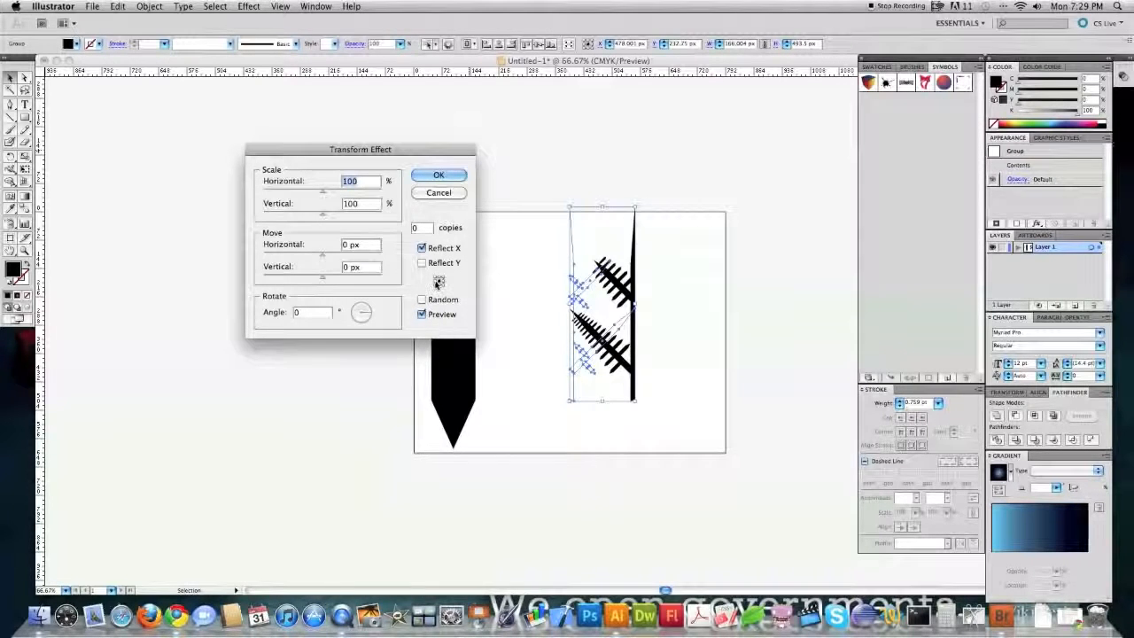
pyautogui.click(435, 283)
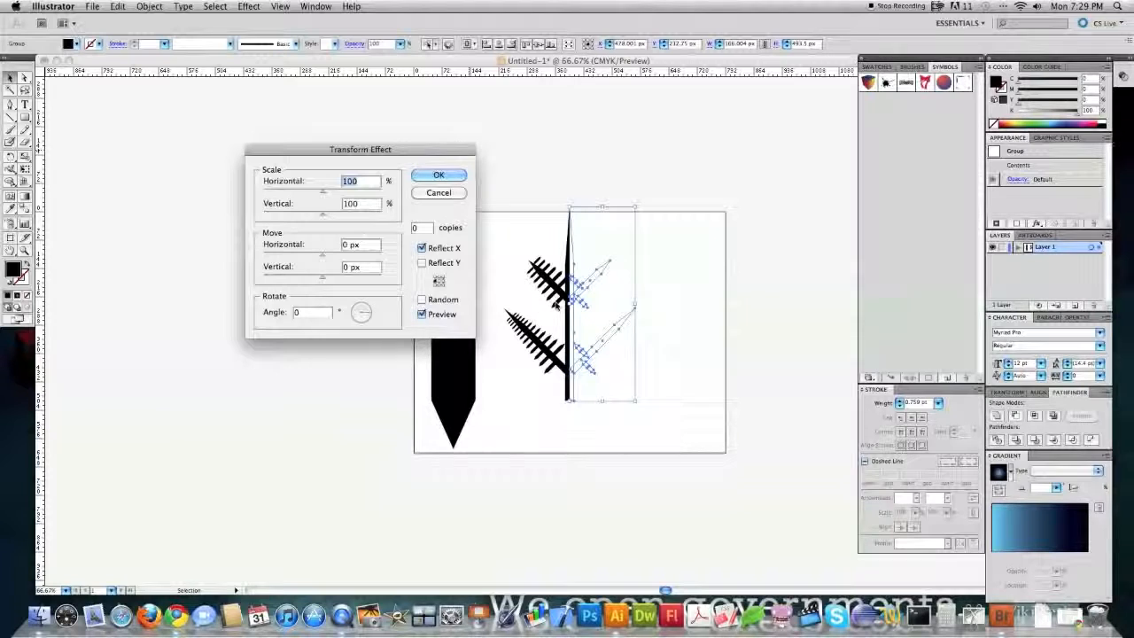
pyautogui.click(415, 228)
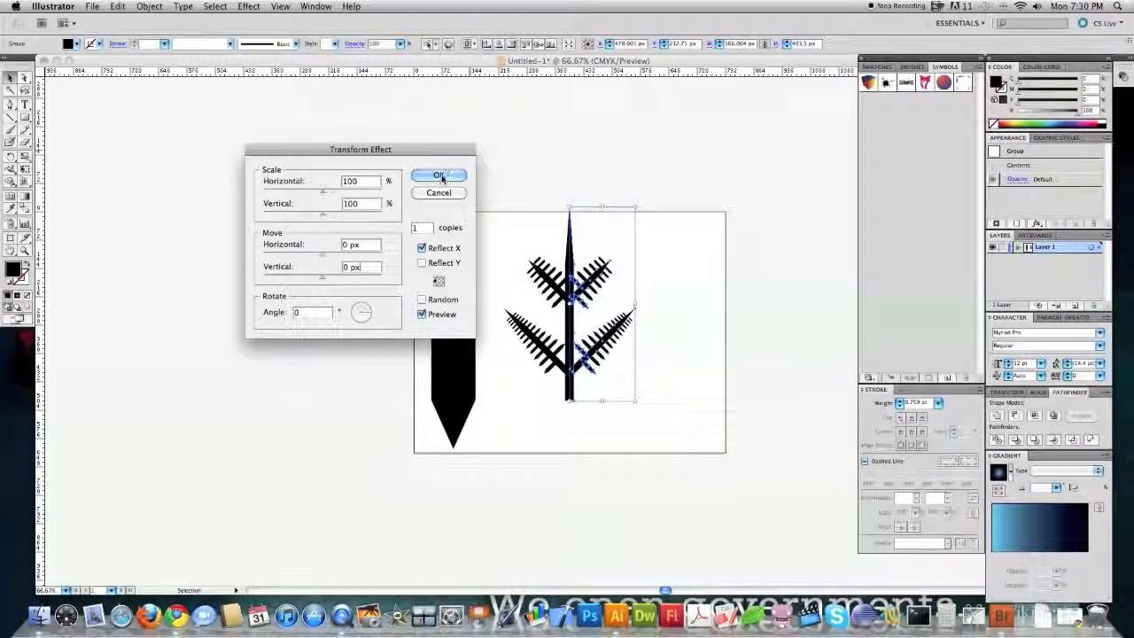
pyautogui.click(441, 176)
# - Shift the mirrored branch group slightly to the right and move the large pointed bar off the artboard's left side
pyautogui.click(684, 471)
pyautogui.moveTo(662, 428); pyautogui.dragTo(512, 187)
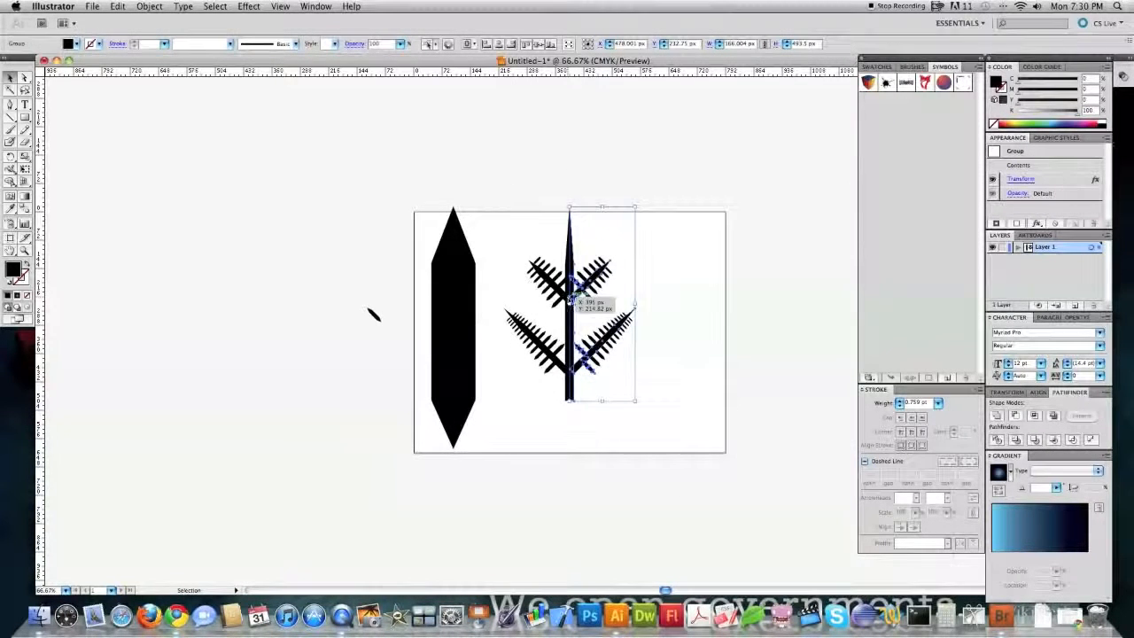
pyautogui.moveTo(571, 300); pyautogui.dragTo(603, 300)
pyautogui.moveTo(456, 265); pyautogui.dragTo(290, 226)
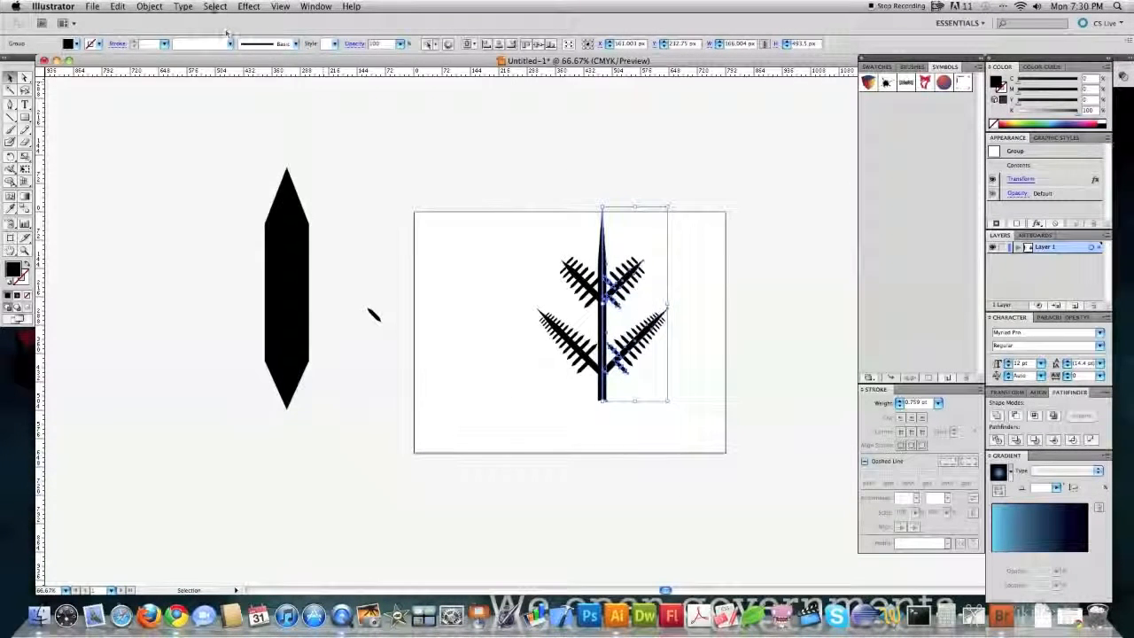
# - Add a second Transform effect instance to the mirrored branch group, rotating 30° about the lower-left reference point
pyautogui.click(215, 6)
pyautogui.moveTo(250, 7)
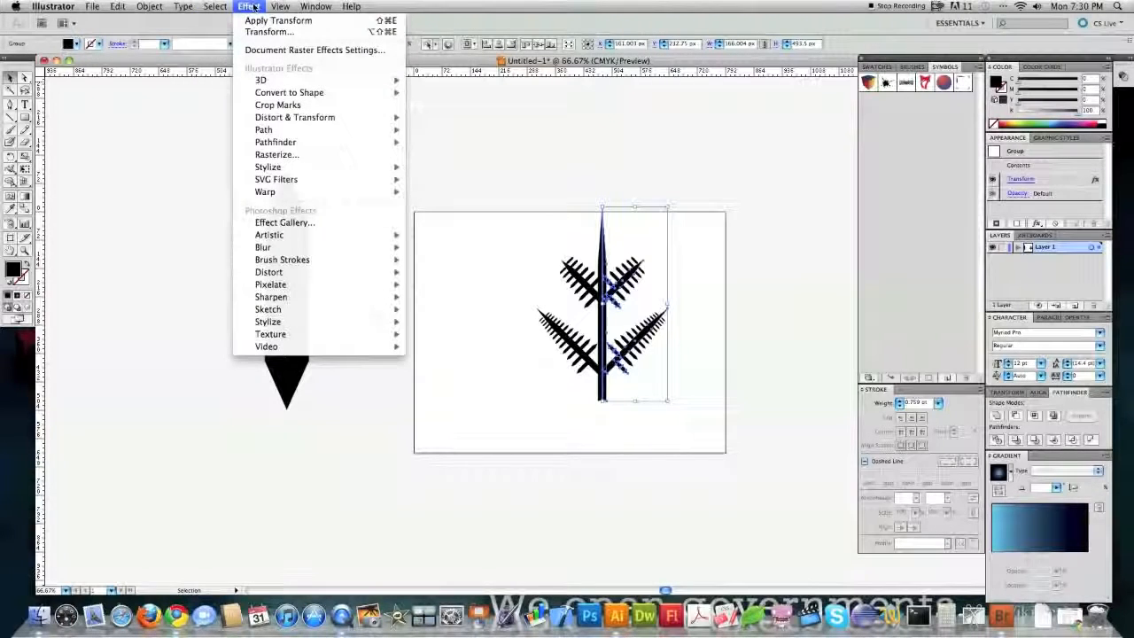
pyautogui.moveTo(295, 117)
pyautogui.click(435, 148)
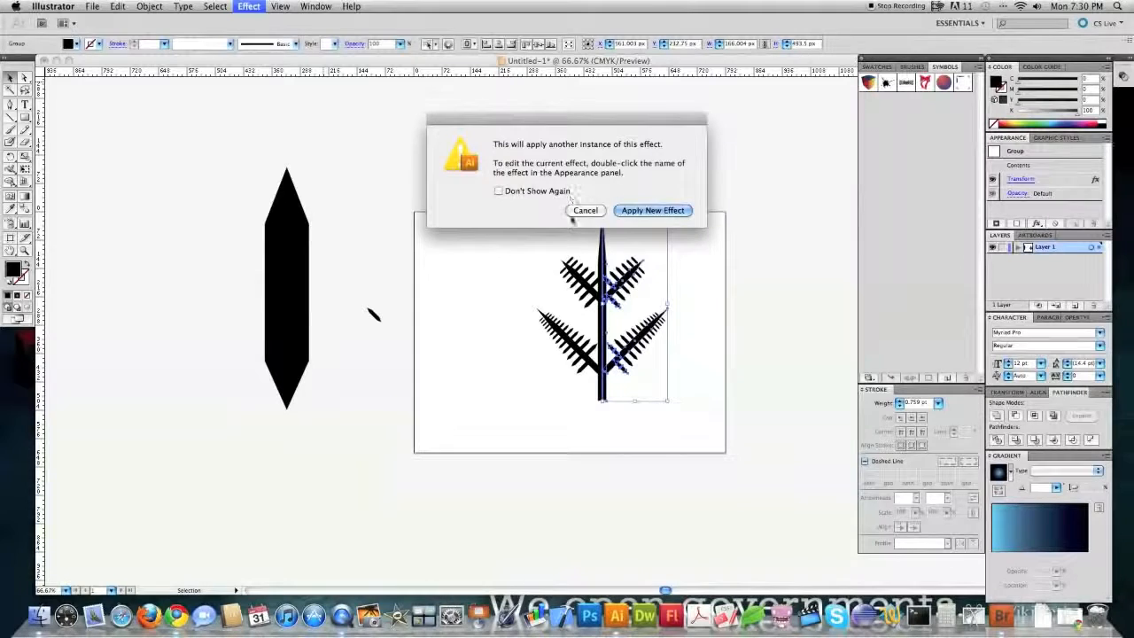
pyautogui.click(656, 210)
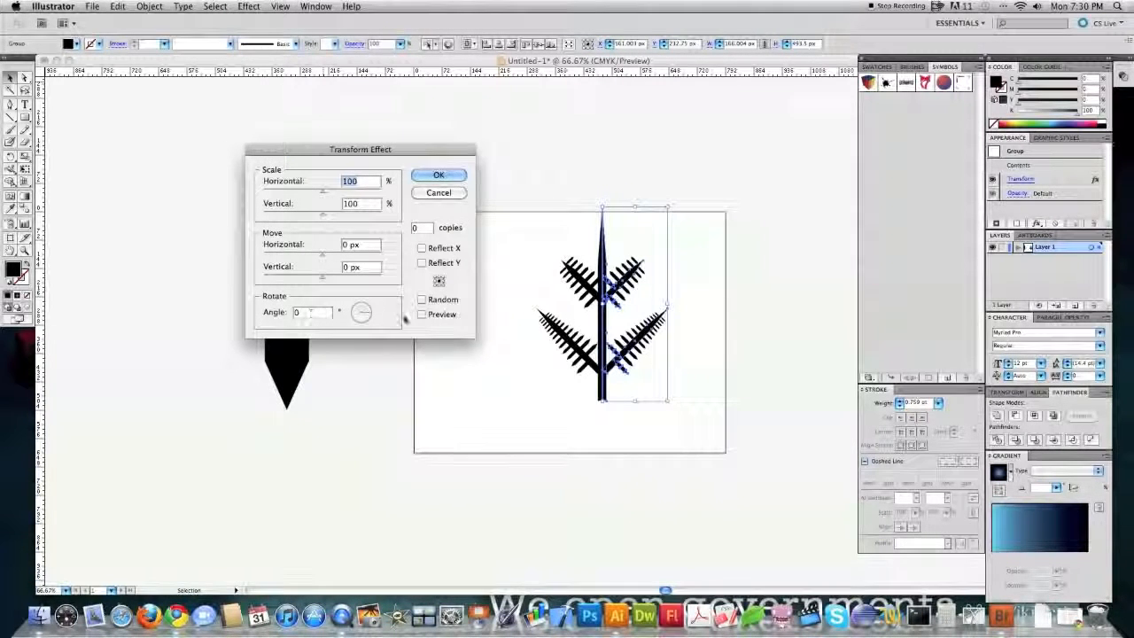
pyautogui.click(423, 315)
pyautogui.write('3')
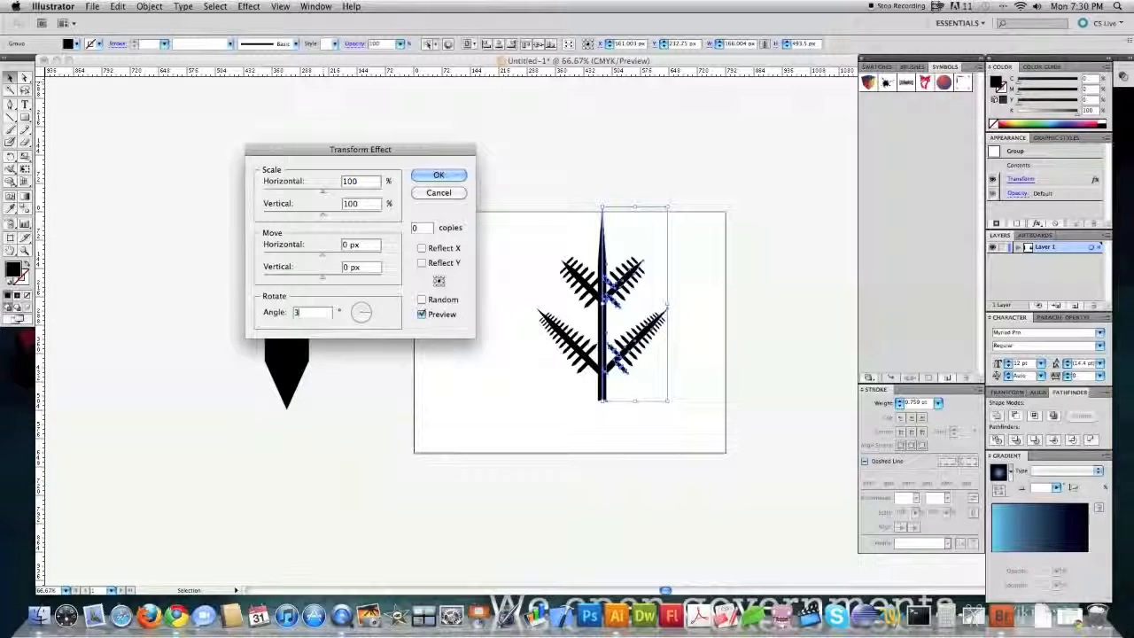
pyautogui.write('0')
pyautogui.click(435, 286)
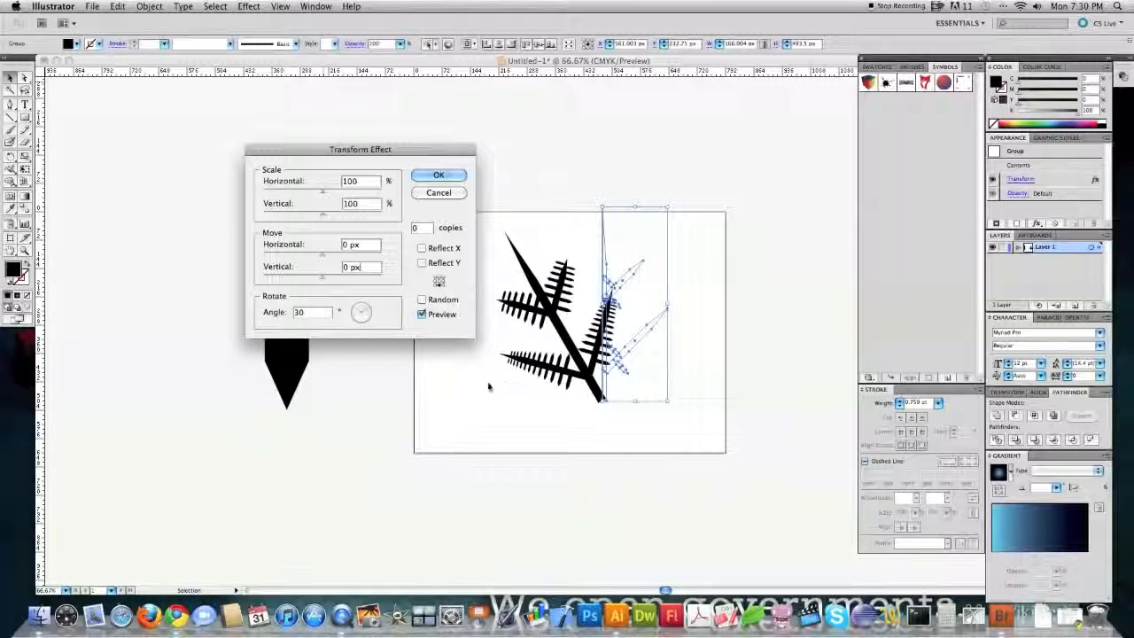
# - Set the Transform effect to 11 copies to complete the ring, apply it and deselect the artwork
pyautogui.press('Up')
pyautogui.press('Up')
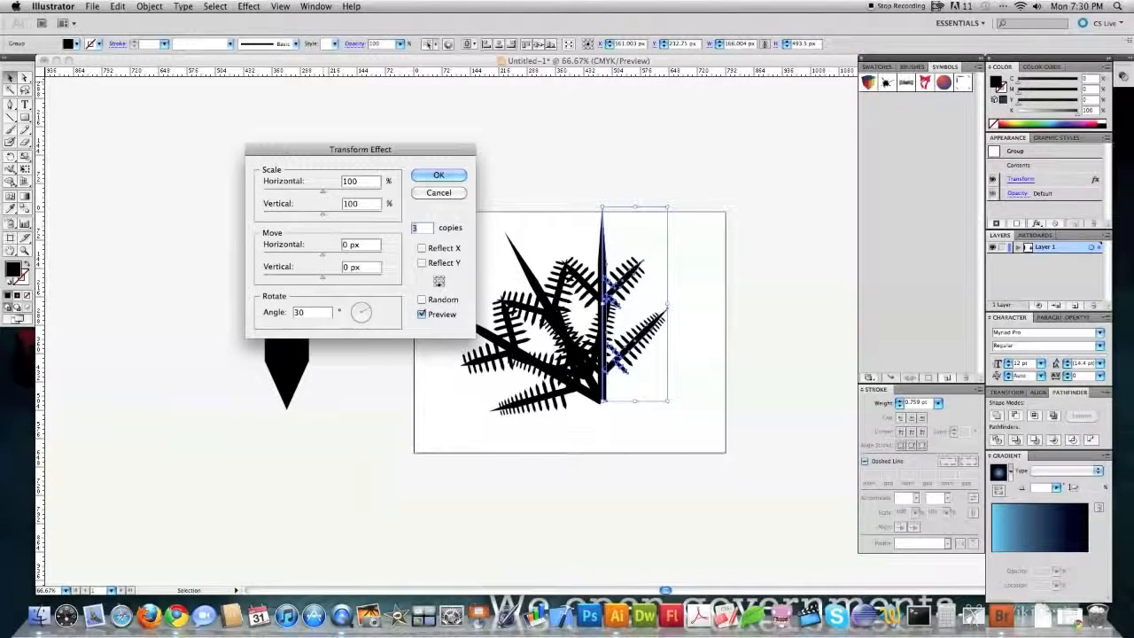
pyautogui.press('Up')
pyautogui.press('Up')
pyautogui.press('Up')
pyautogui.press('Up')
pyautogui.press('Up')
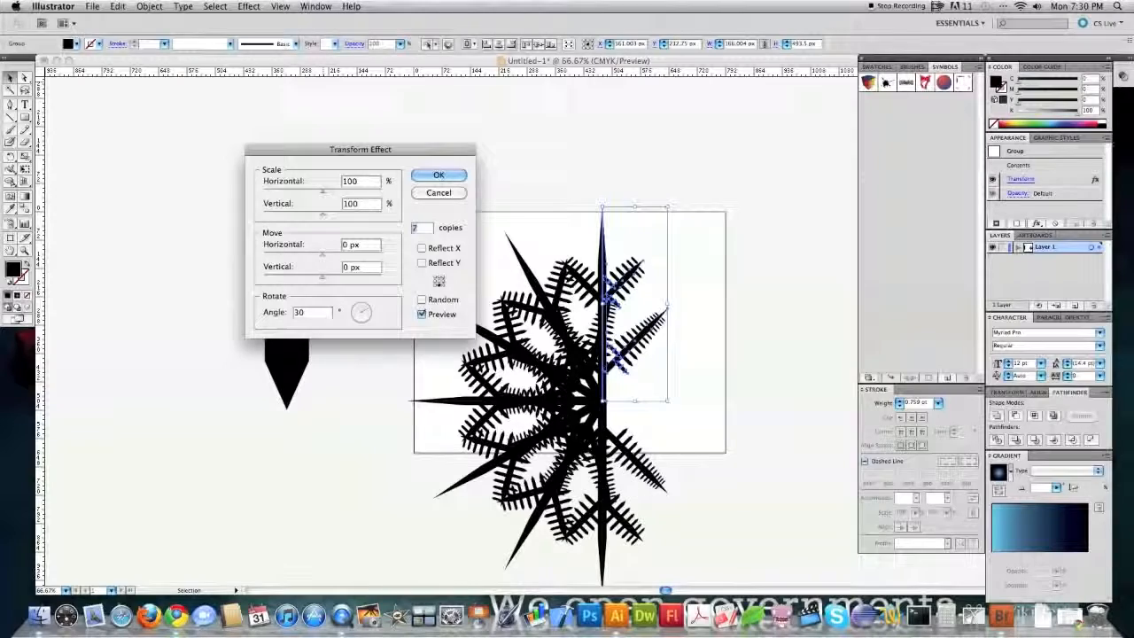
pyautogui.press('Up')
pyautogui.press('Up')
pyautogui.press('Up')
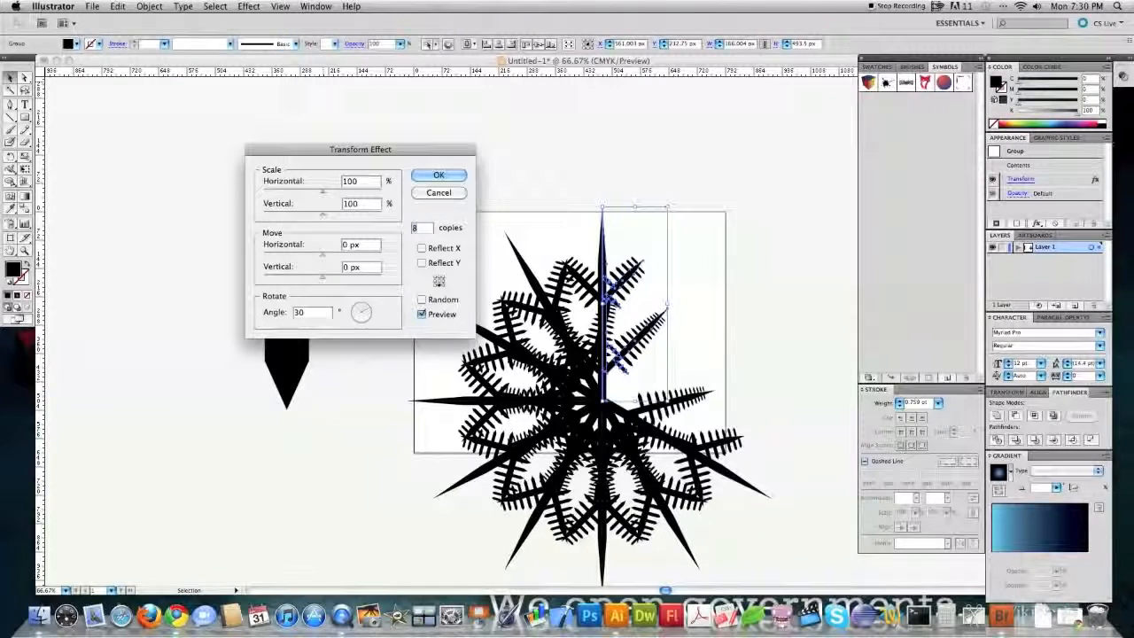
pyautogui.press('Up')
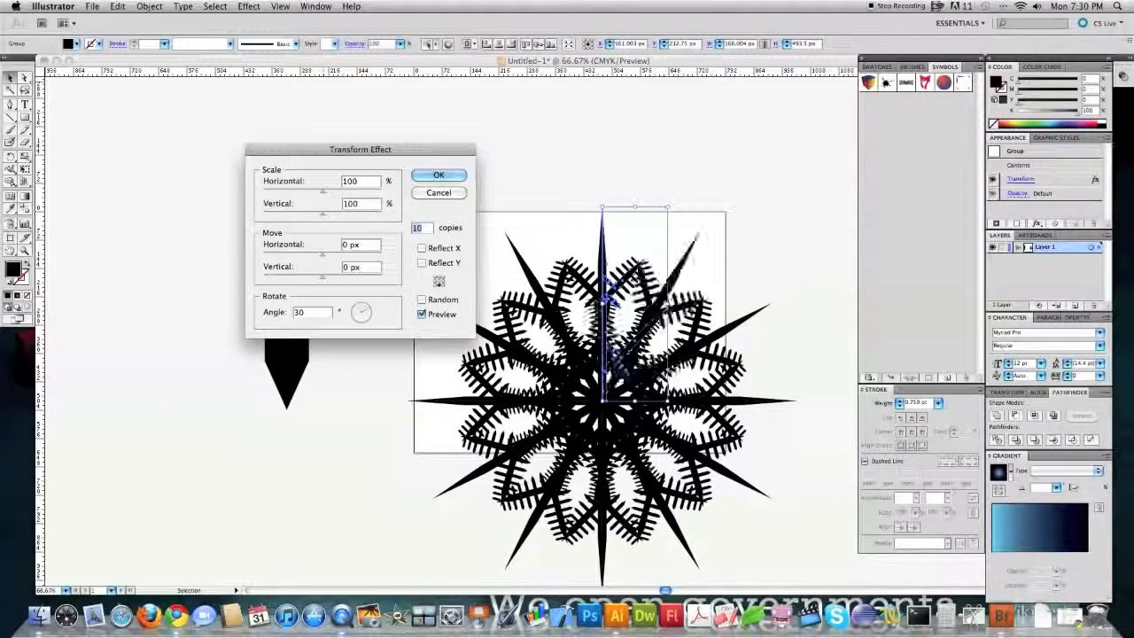
pyautogui.click(439, 175)
pyautogui.hotkey('ctrl', 'shift', 'a')
# - Recolour the snowflake group light blue and move it off the artboard's right side
pyautogui.hotkey('ctrl', '1')
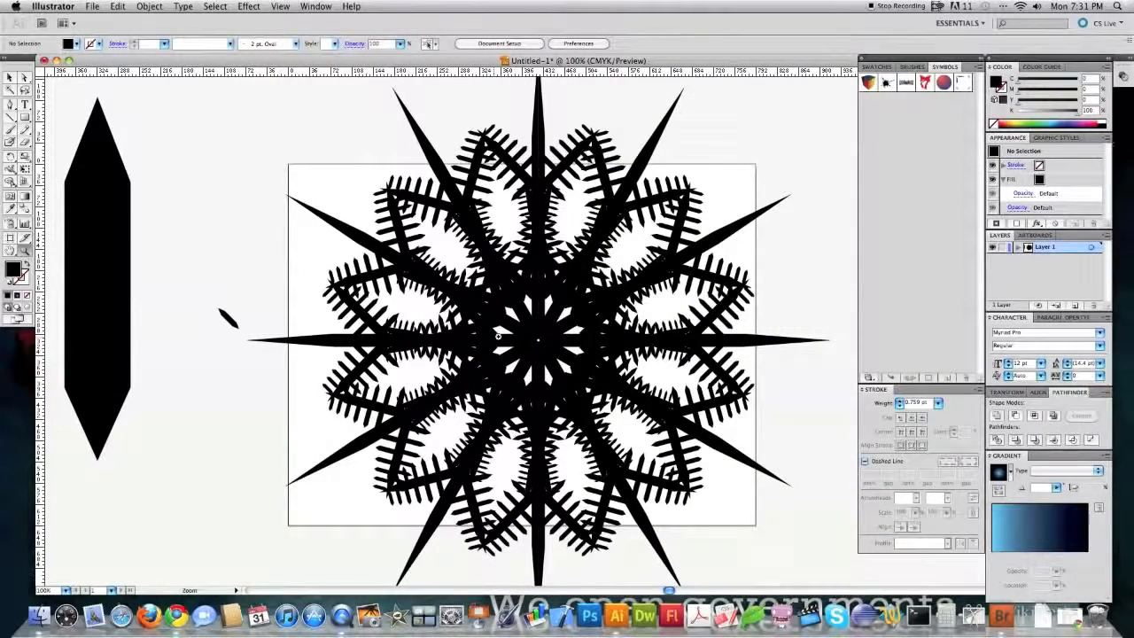
pyautogui.keyDown('alt'); pyautogui.click(575, 322); pyautogui.keyUp('alt')
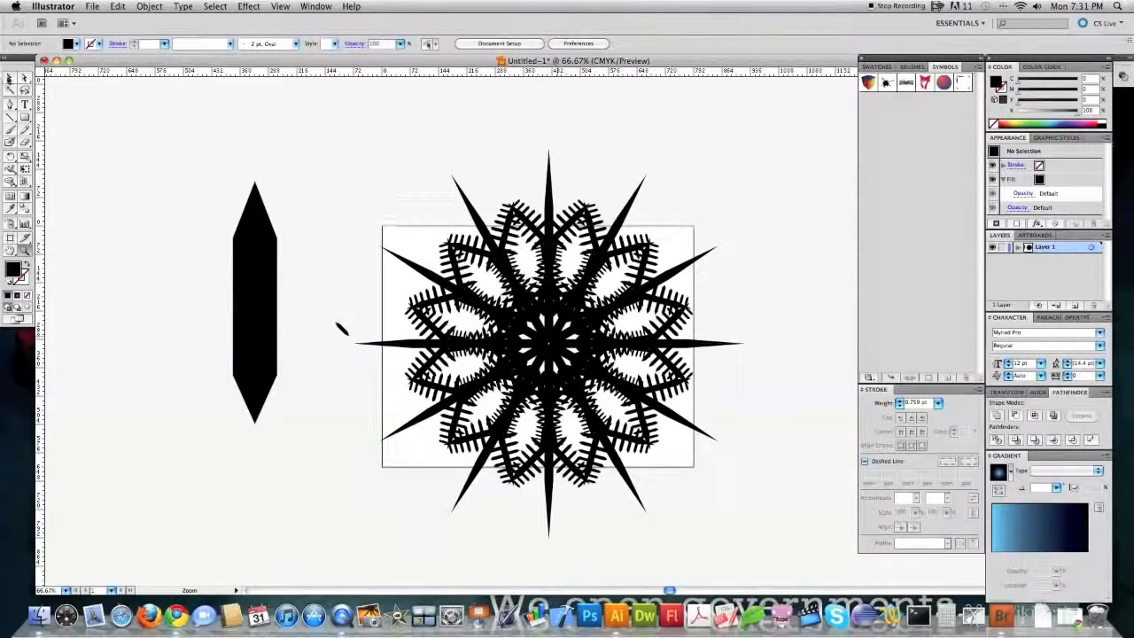
pyautogui.click(565, 301)
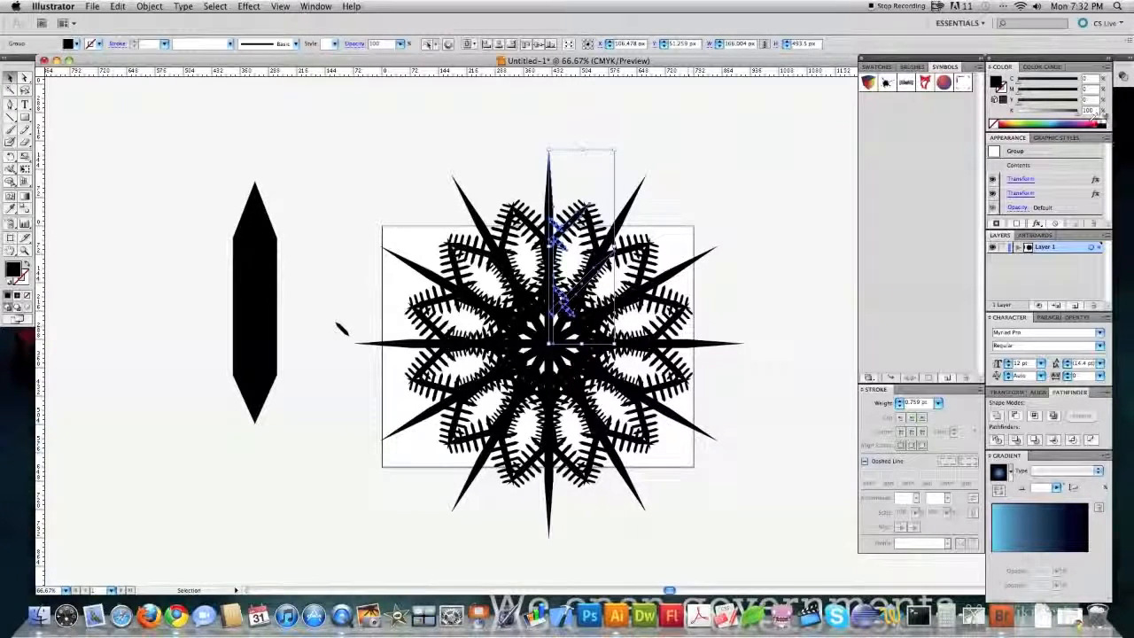
pyautogui.click(1053, 122)
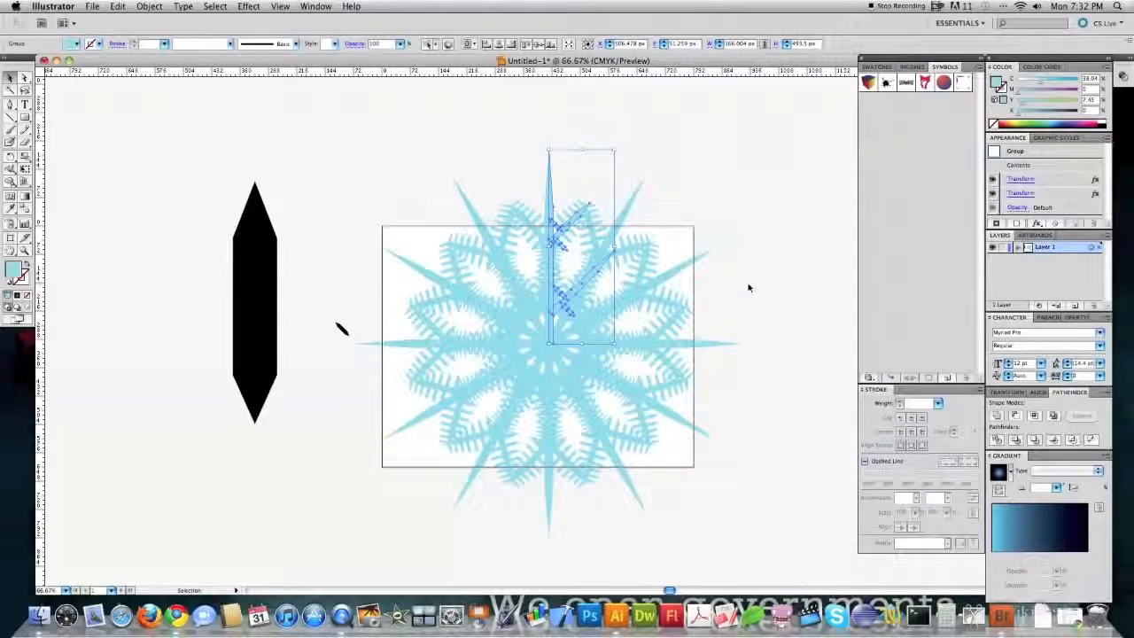
pyautogui.moveTo(567, 267); pyautogui.dragTo(837, 278)
# - Delete the large pointed bar and the spare twig beside the artboard
pyautogui.click(266, 349)
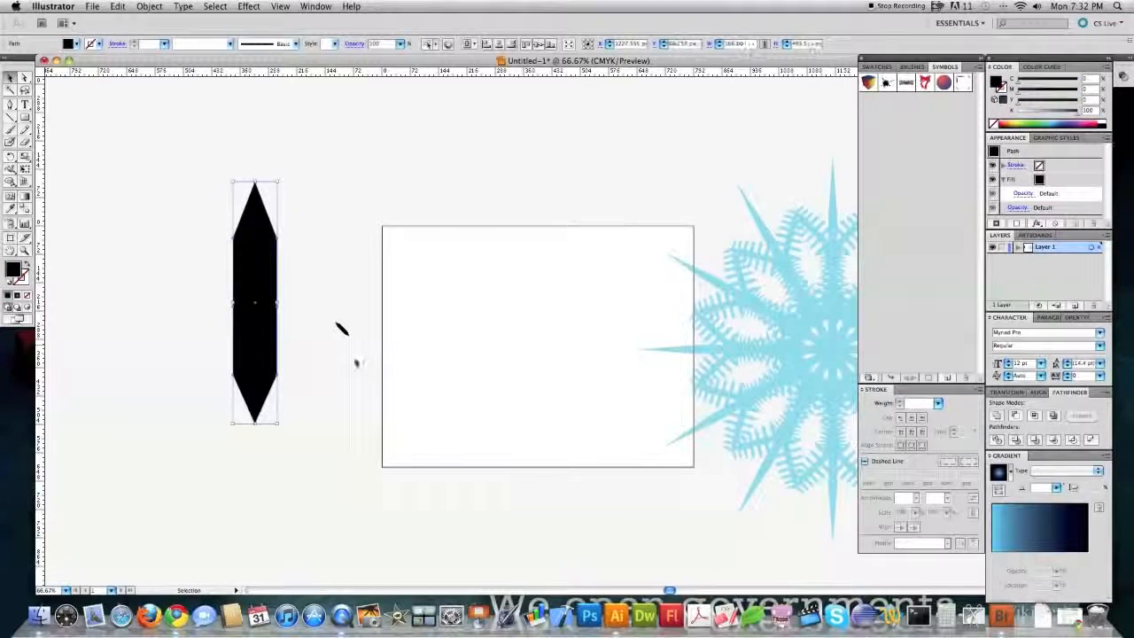
pyautogui.press('Delete')
pyautogui.moveTo(366, 368); pyautogui.dragTo(324, 309)
pyautogui.press('Delete')
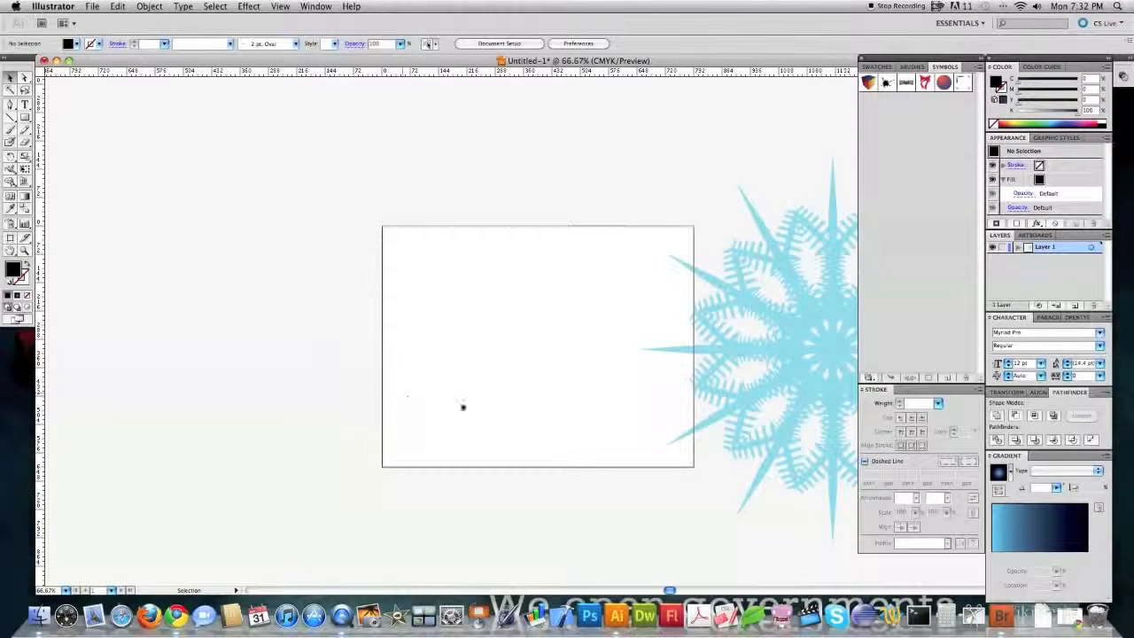
# - Cover the artboard with a 792 × 612 px rectangle and fill it with the blue radial gradient
pyautogui.press('m')
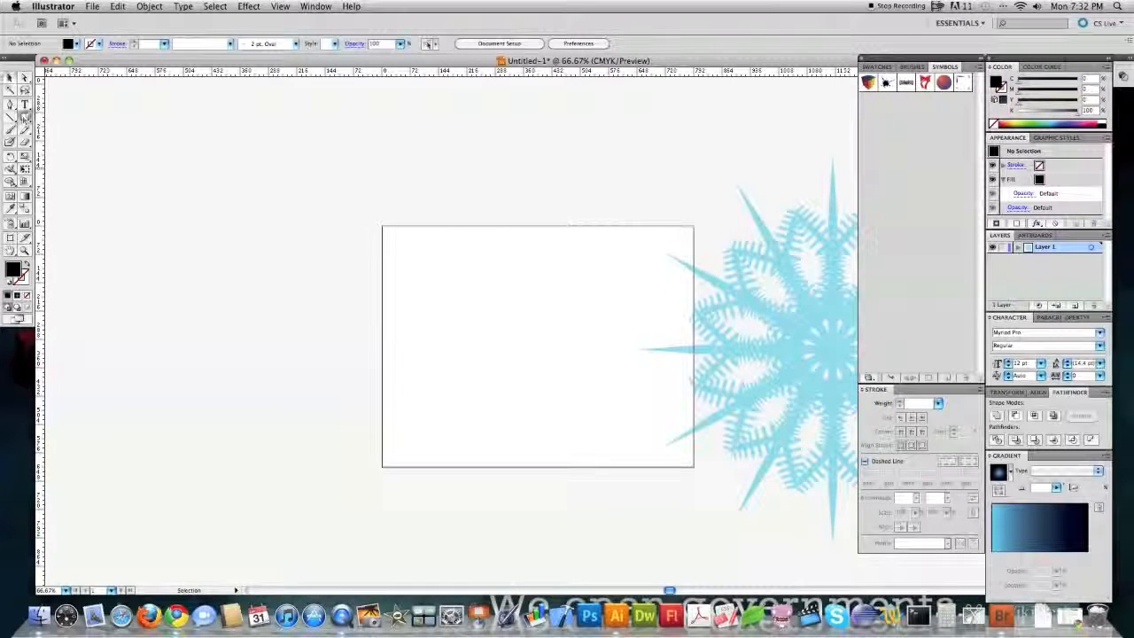
pyautogui.moveTo(383, 226); pyautogui.dragTo(693, 467)
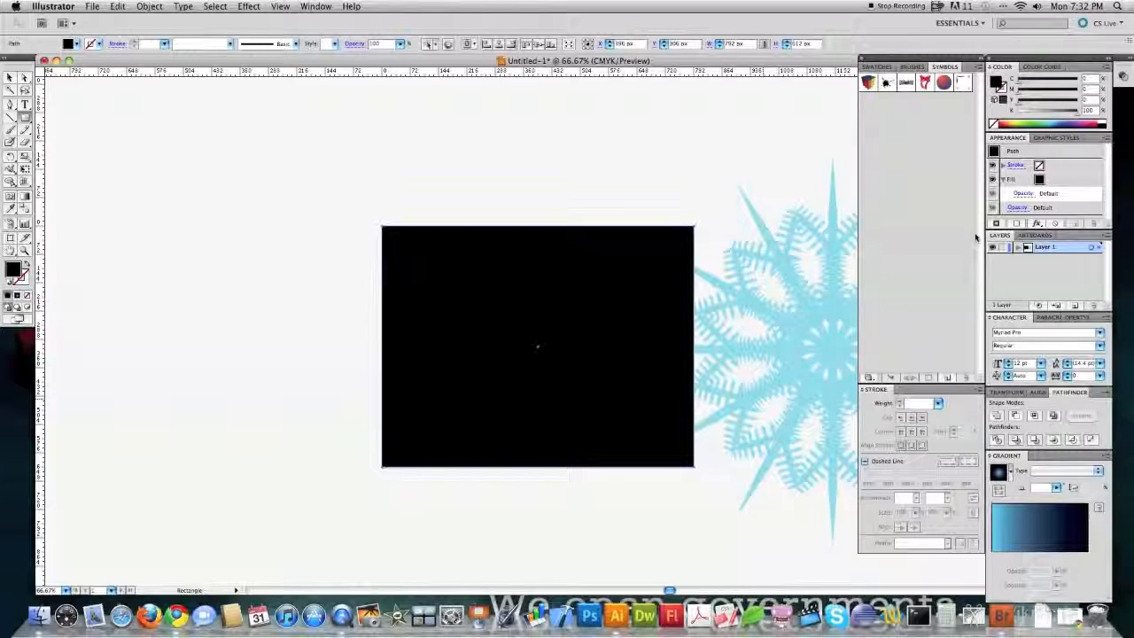
pyautogui.click(998, 471)
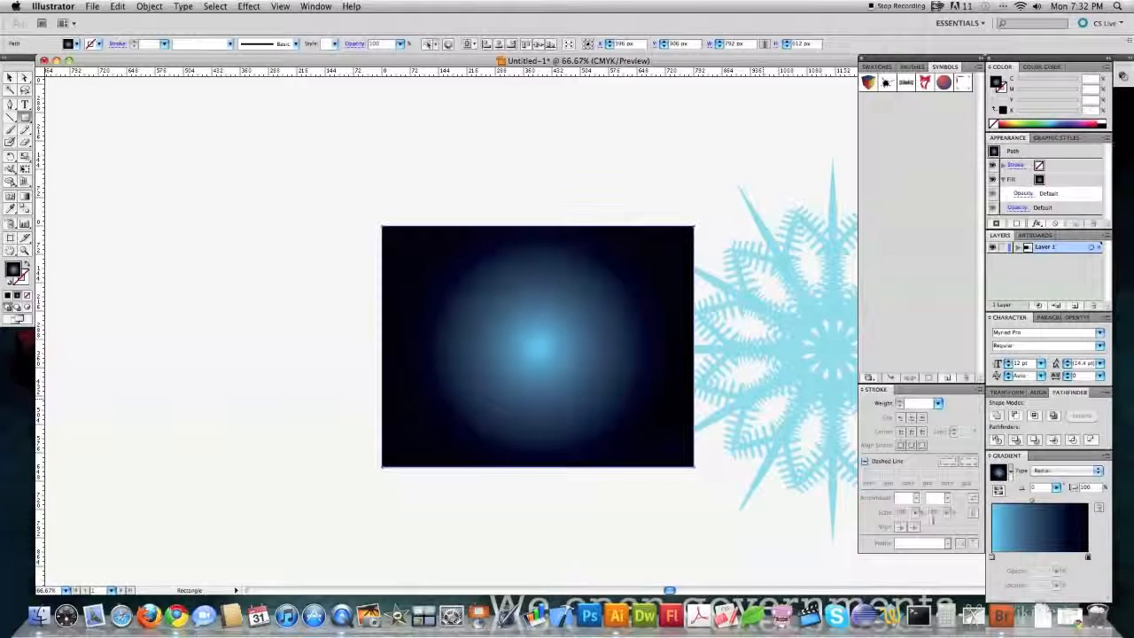
# - Angle the rectangle's radial gradient to about 36.5°, stretch it just past the upper-right corner and deselect
pyautogui.press('v')
pyautogui.click(24, 195)
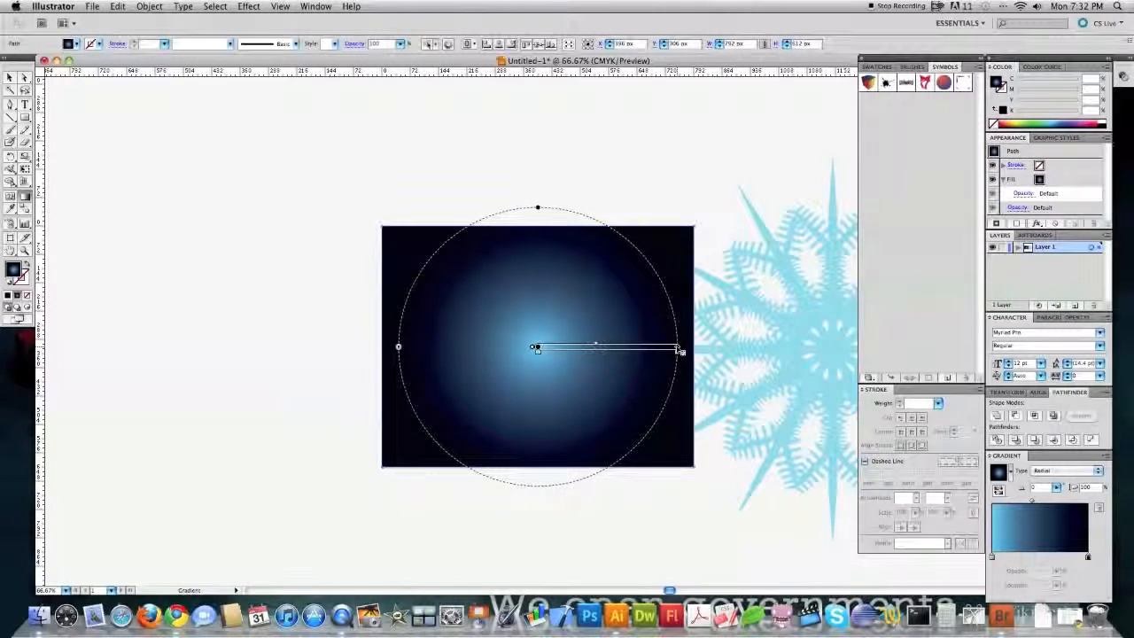
pyautogui.moveTo(679, 350); pyautogui.dragTo(676, 245)
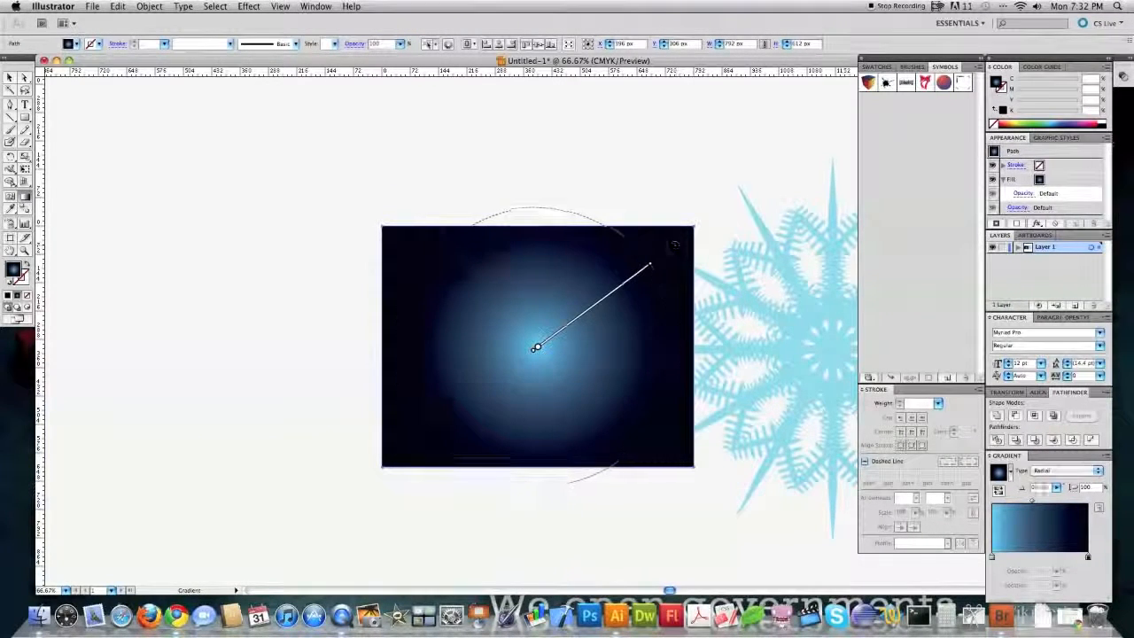
pyautogui.moveTo(653, 268); pyautogui.dragTo(707, 221)
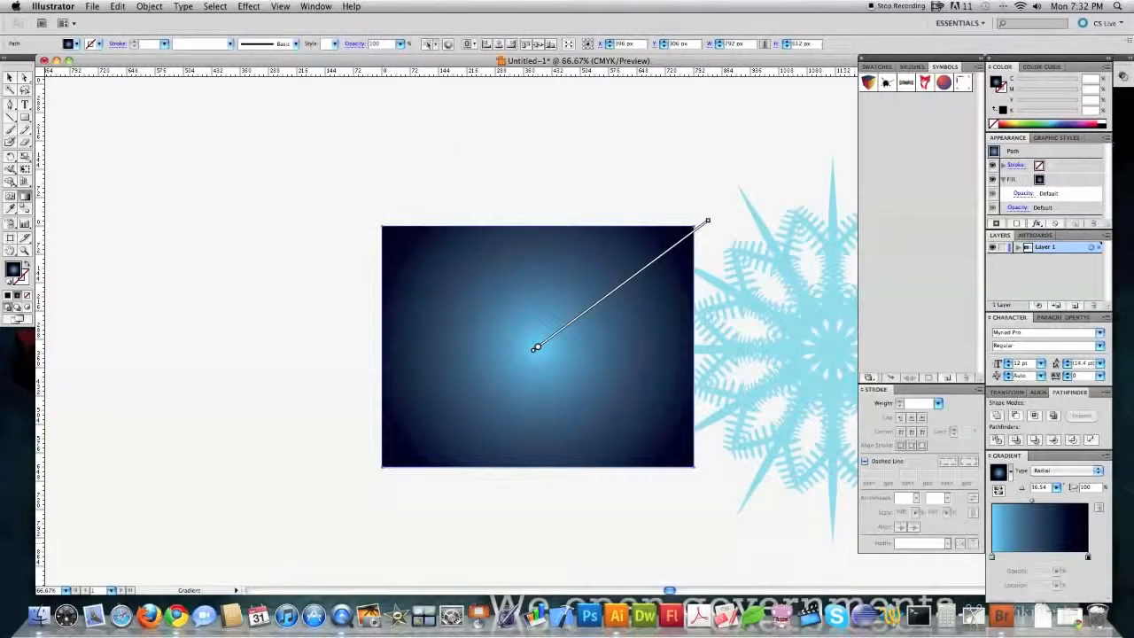
pyautogui.press('v')
pyautogui.press('super+shift+a')
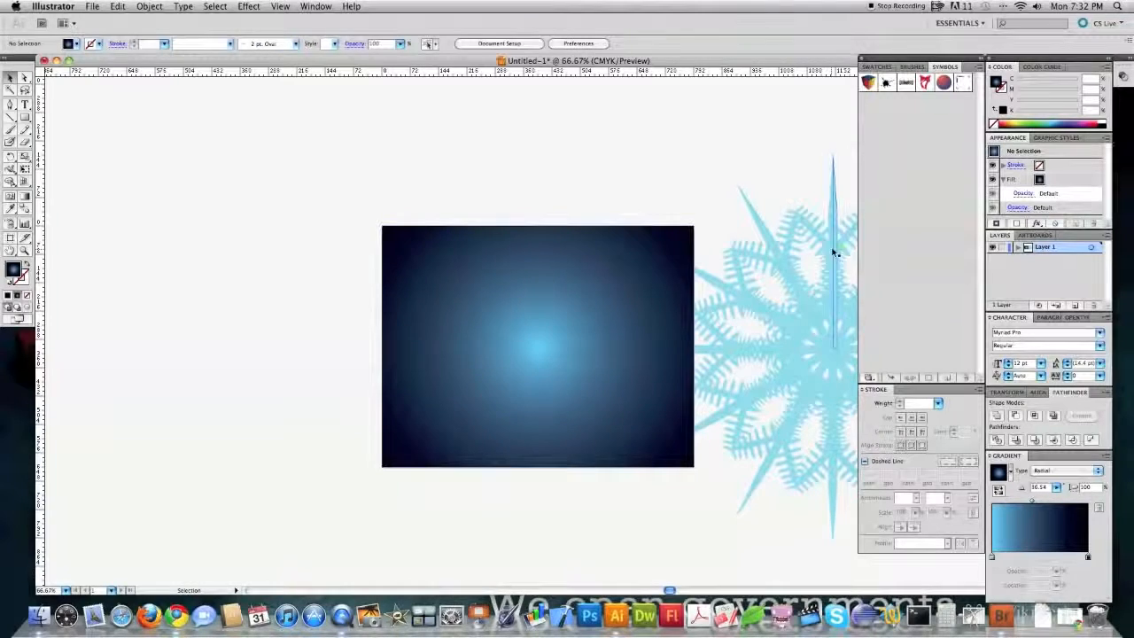
# - Move the snowflake group over the gradient background and bring it to the front
pyautogui.moveTo(836, 251); pyautogui.dragTo(581, 274)
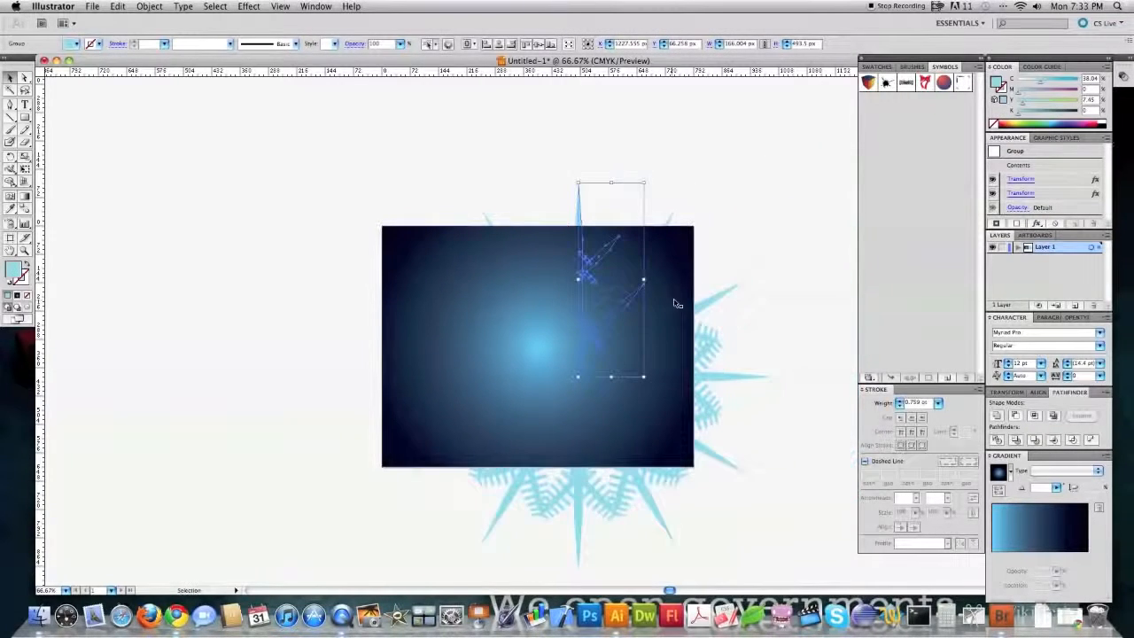
pyautogui.click(139, 6)
pyautogui.moveTo(157, 30)
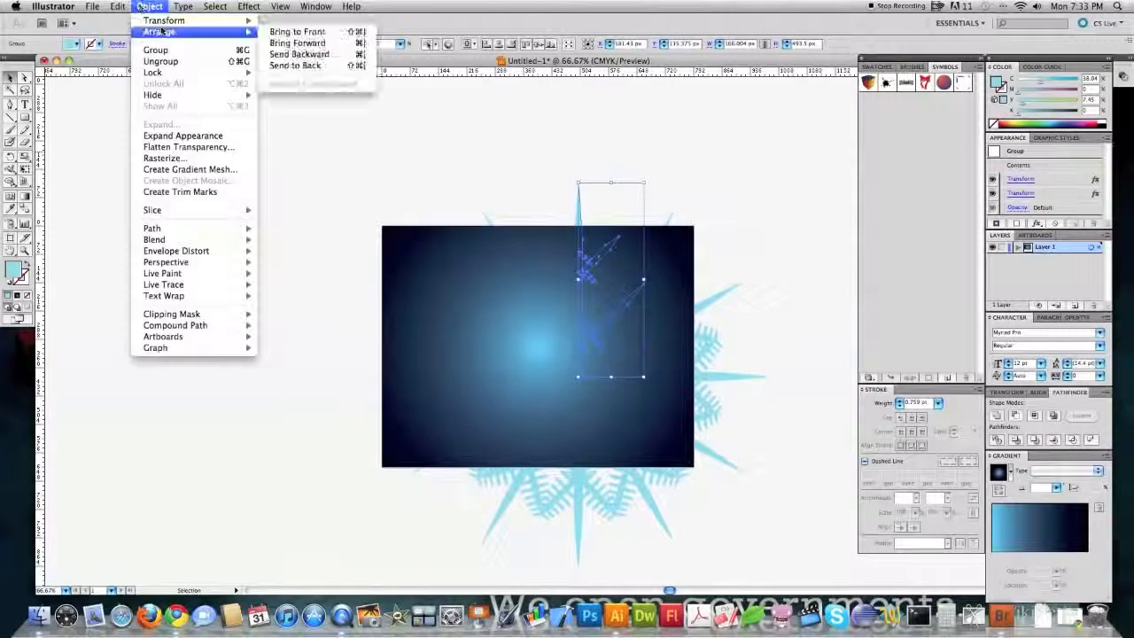
pyautogui.click(296, 33)
# - Scale the snowflake group down to about 78 × 232 px near the artboard's centre and fill it white
pyautogui.press('e')
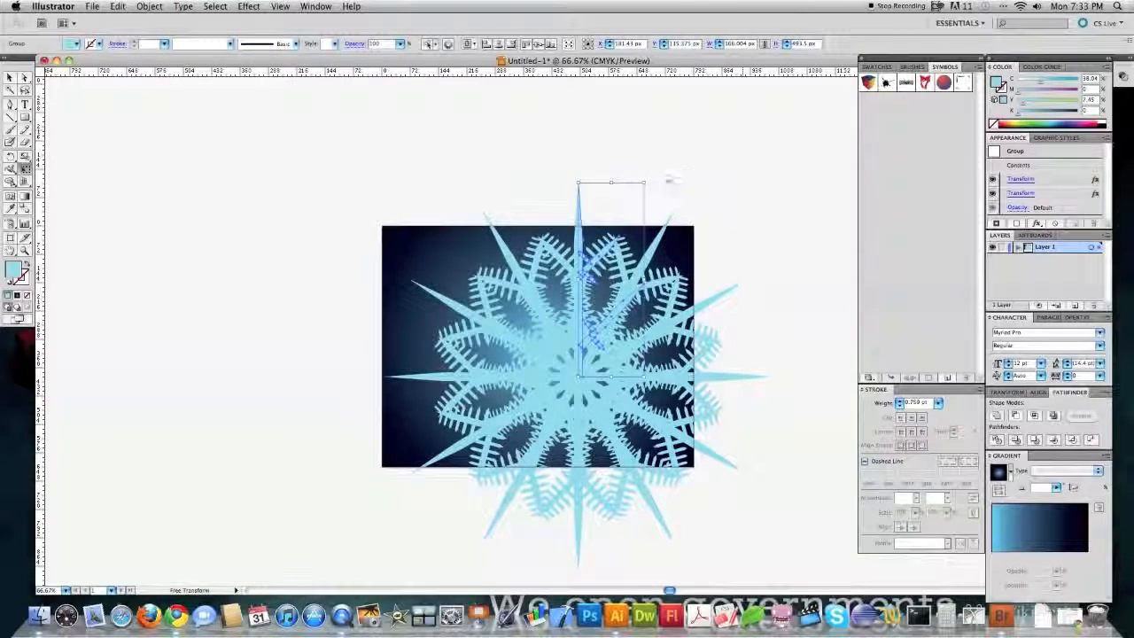
pyautogui.moveTo(642, 182); pyautogui.dragTo(590, 275)
pyautogui.press('super+equal')
pyautogui.press('super+equal')
pyautogui.press('v')
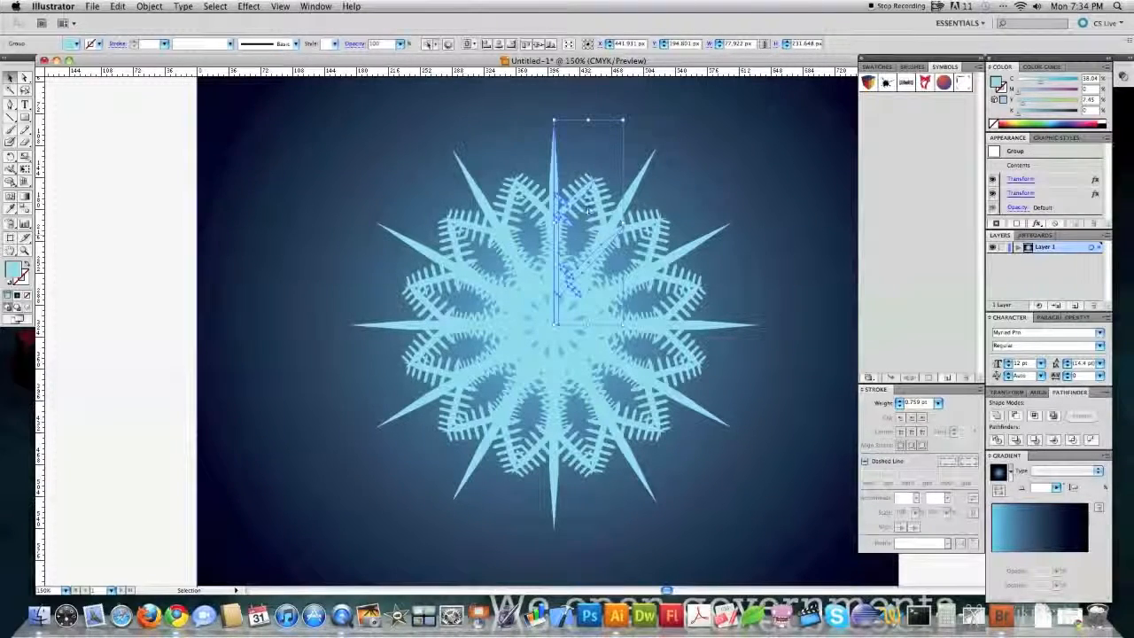
pyautogui.click(1107, 125)
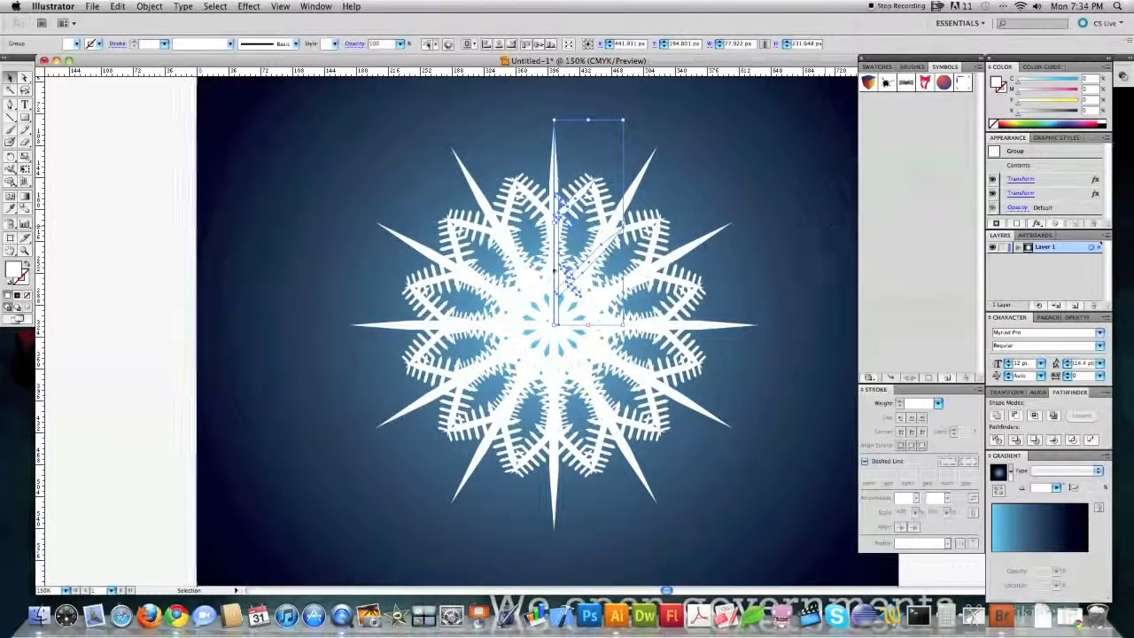
# - Give the snowflake group a 1 pt blue stroke with cyan 100% and black 28%
pyautogui.click(1004, 88)
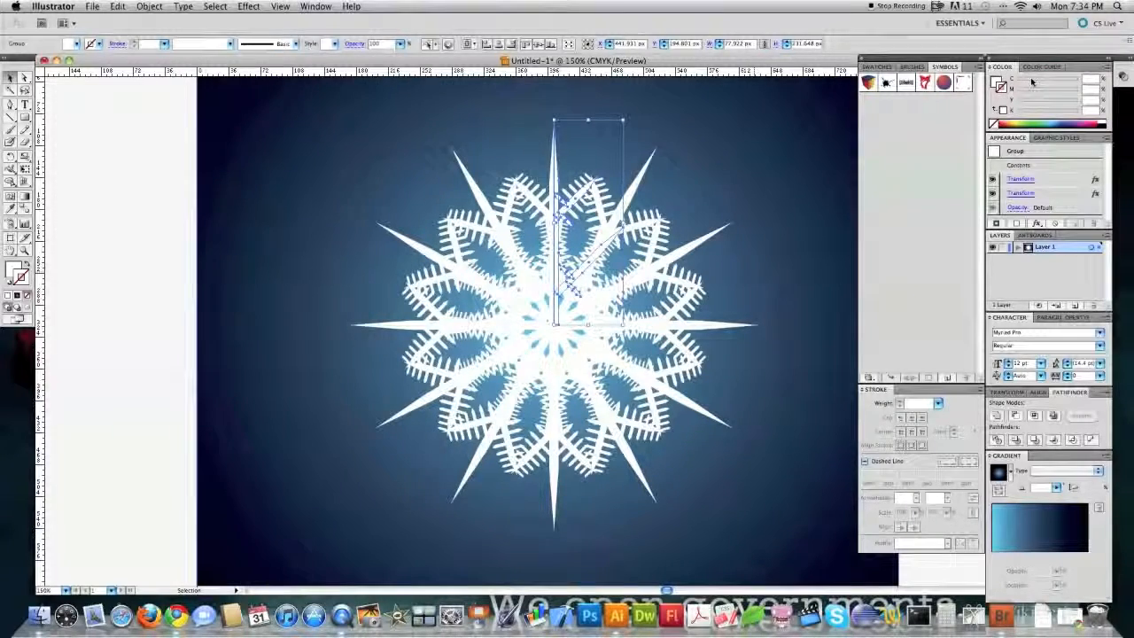
pyautogui.click(1028, 123)
pyautogui.click(1029, 122)
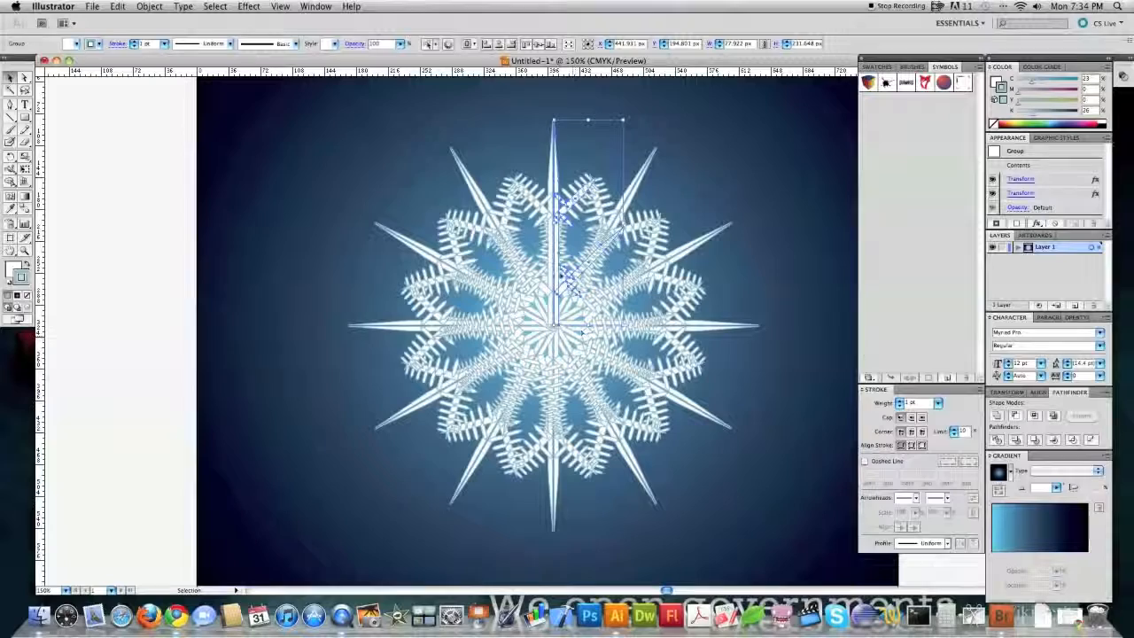
pyautogui.click(1041, 112)
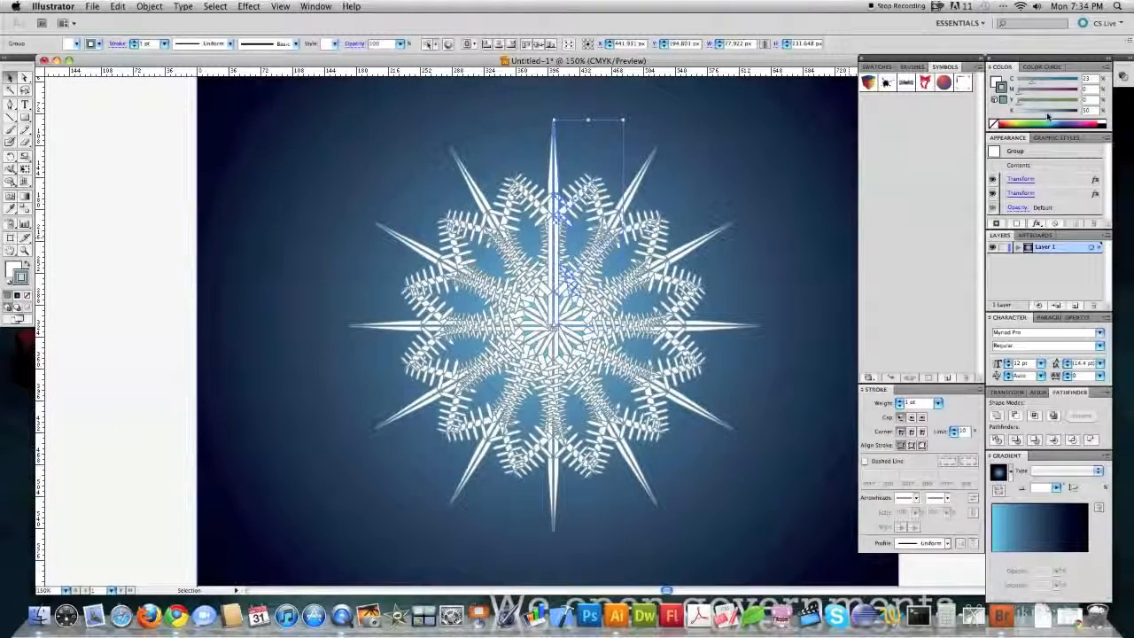
pyautogui.moveTo(1047, 114)
pyautogui.mouseDown()
pyautogui.moveTo(1035, 113)
pyautogui.moveTo(1059, 84)
pyautogui.moveTo(1081, 84)
pyautogui.mouseUp()
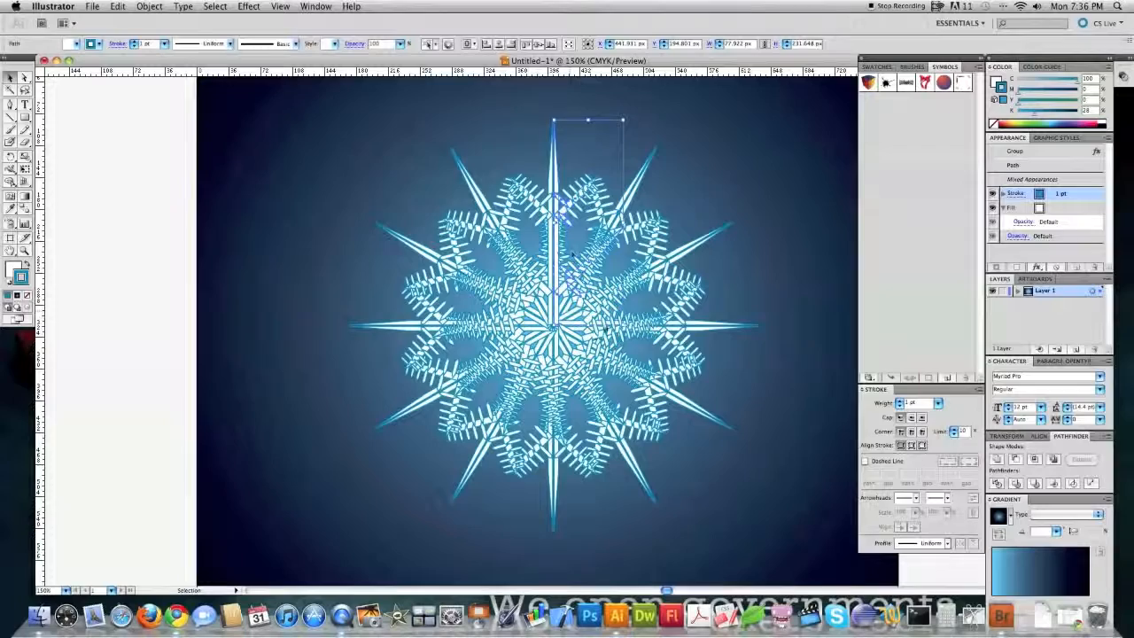
# - Reselect the snowflake group and remove its stroke
pyautogui.click(1015, 150)
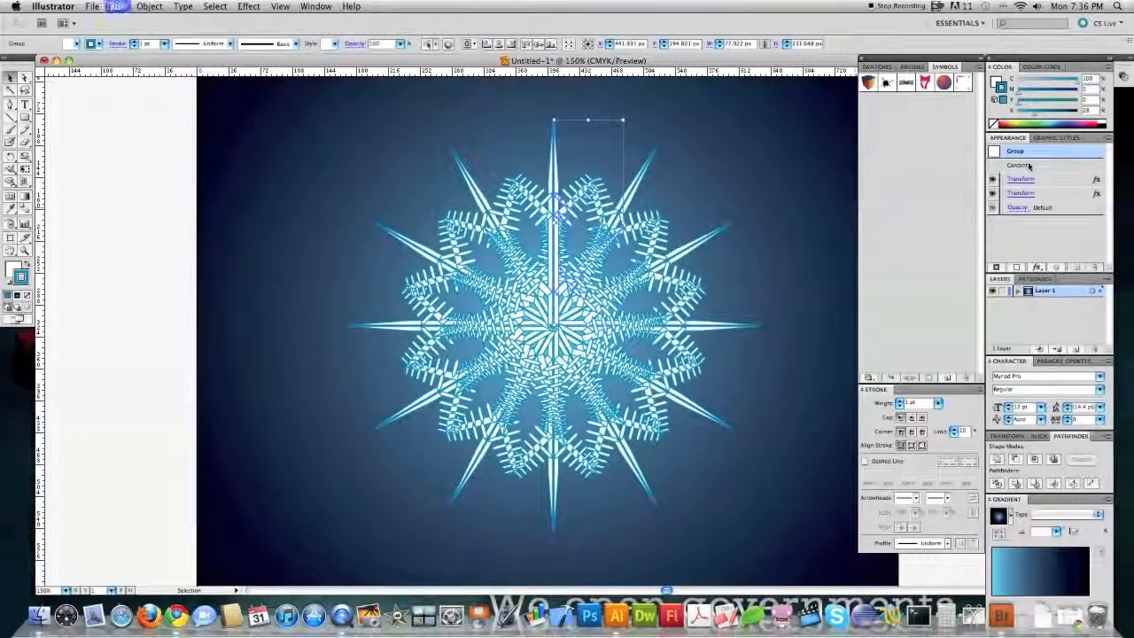
pyautogui.click(155, 245)
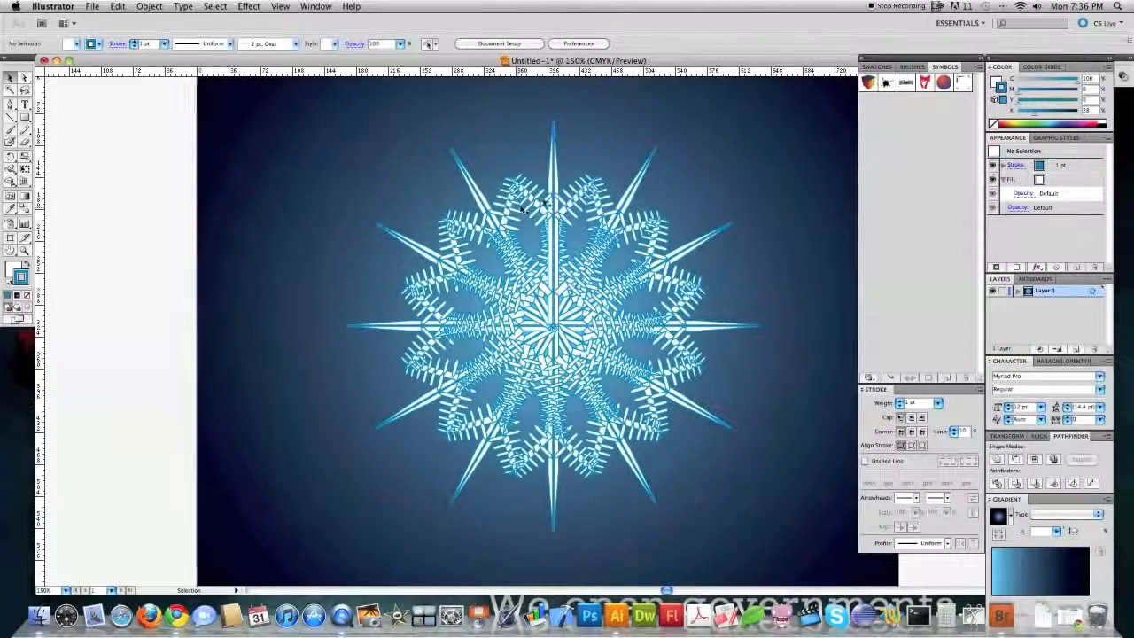
pyautogui.click(560, 202)
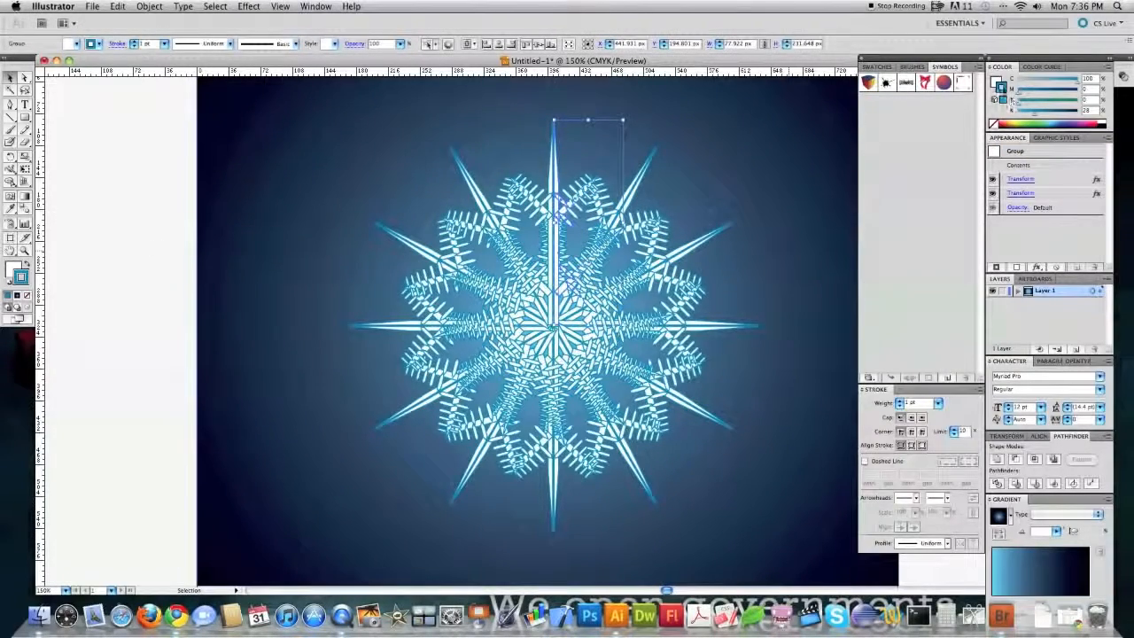
pyautogui.click(994, 124)
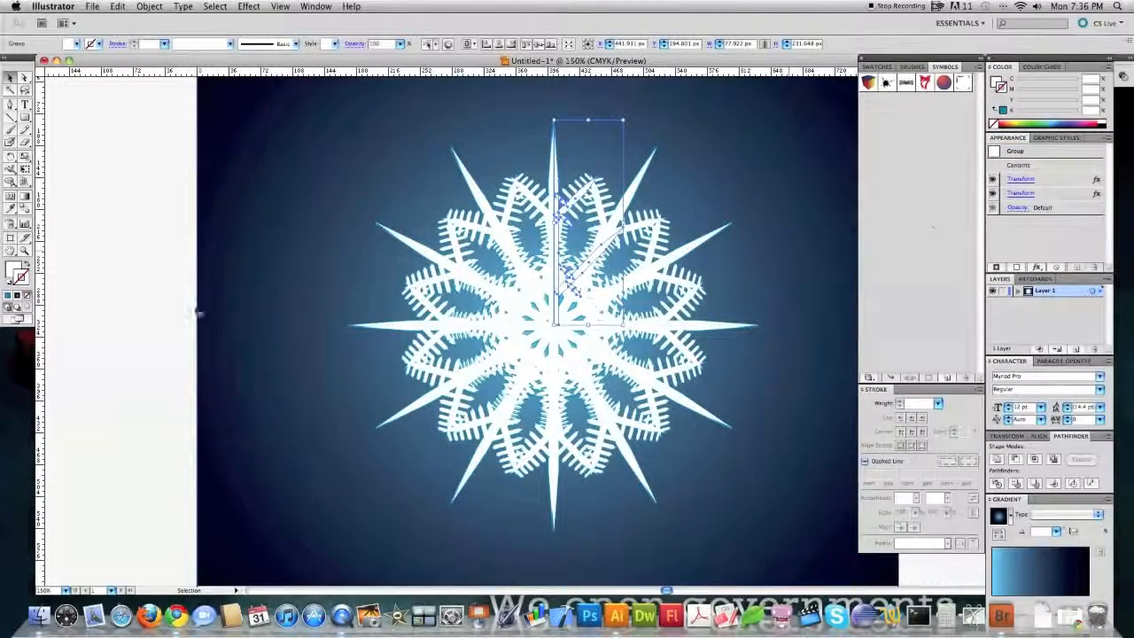
# - Restore the snowflake group's blue stroke with cyan 100% and black 28%, and set its weight to 2 pt
pyautogui.click(161, 152)
pyautogui.click(201, 162)
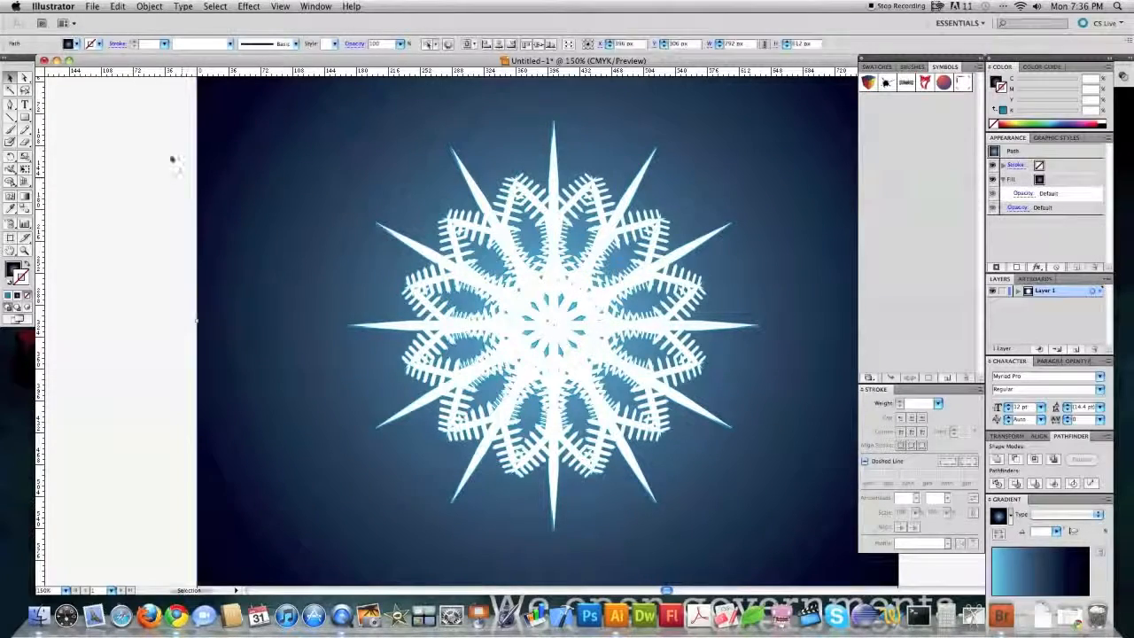
pyautogui.keyDown('shift'); pyautogui.click(580, 188); pyautogui.keyUp('shift')
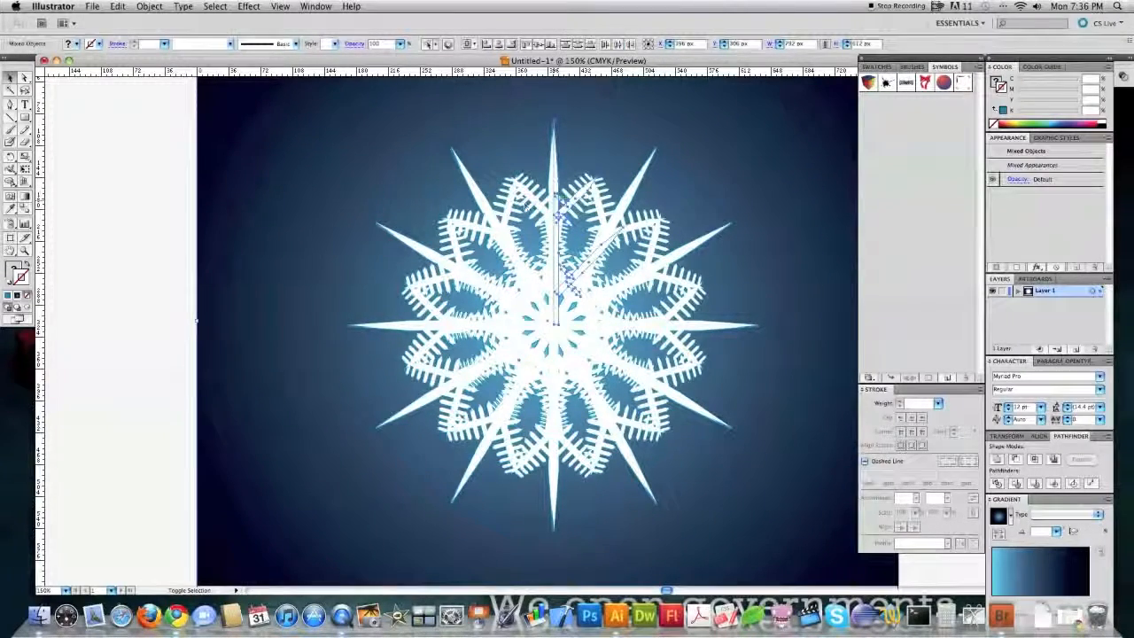
pyautogui.keyDown('shift'); pyautogui.click(204, 133); pyautogui.keyUp('shift')
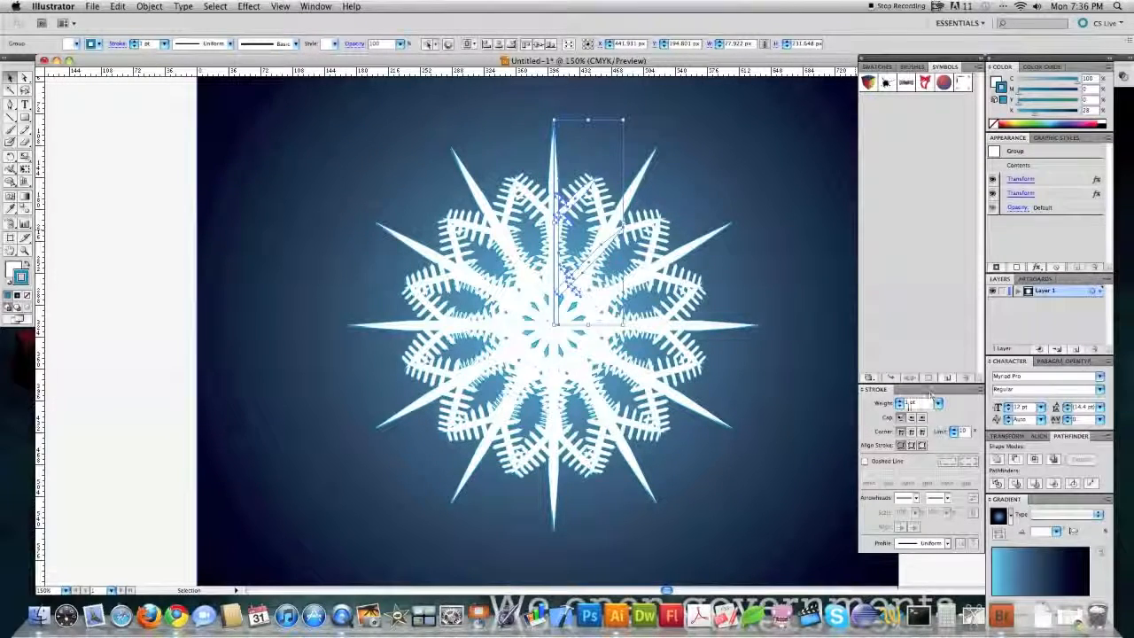
pyautogui.click(900, 400)
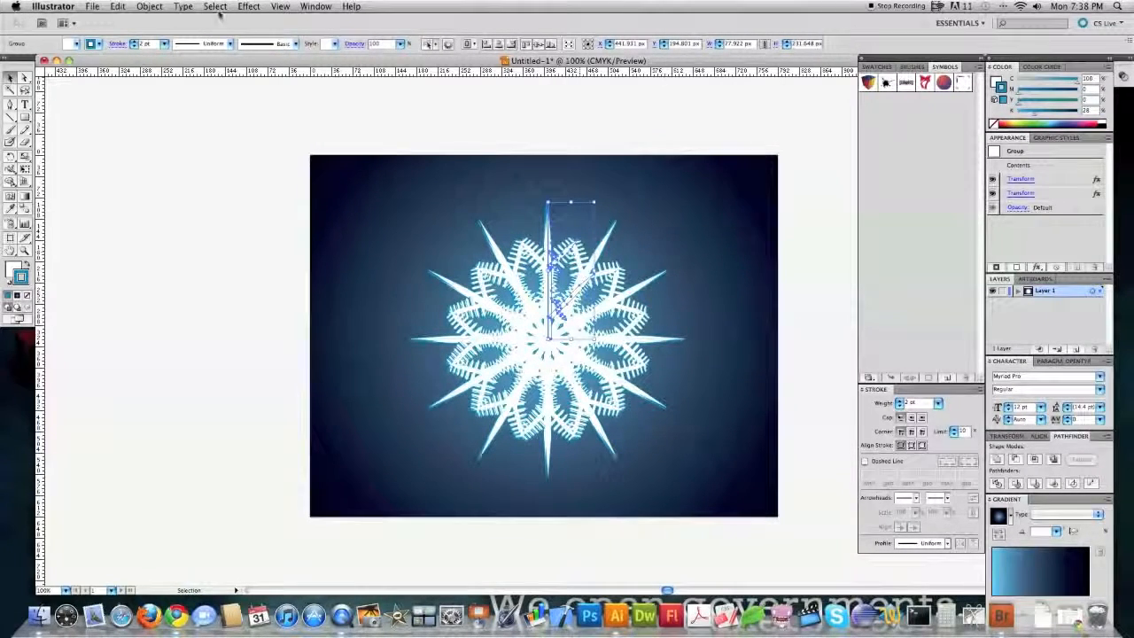
# - Apply a Drop Shadow effect to the snowflake group with Multiply mode, 75% opacity, 7 px X and Y offsets and 5 px blur
pyautogui.click(247, 9)
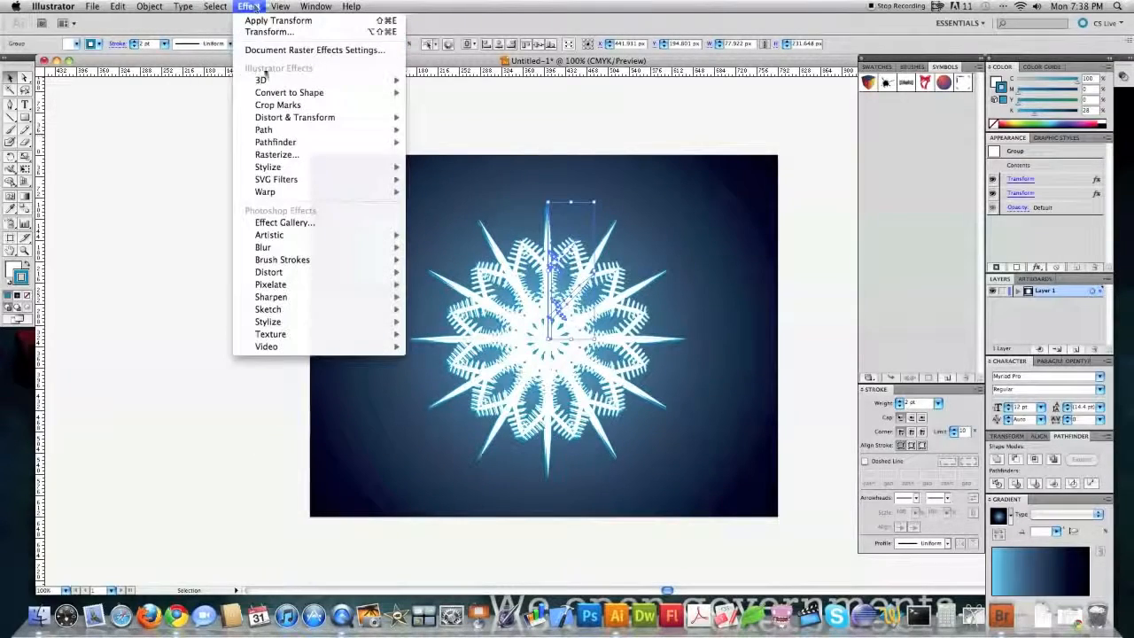
pyautogui.moveTo(286, 145)
pyautogui.moveTo(283, 167)
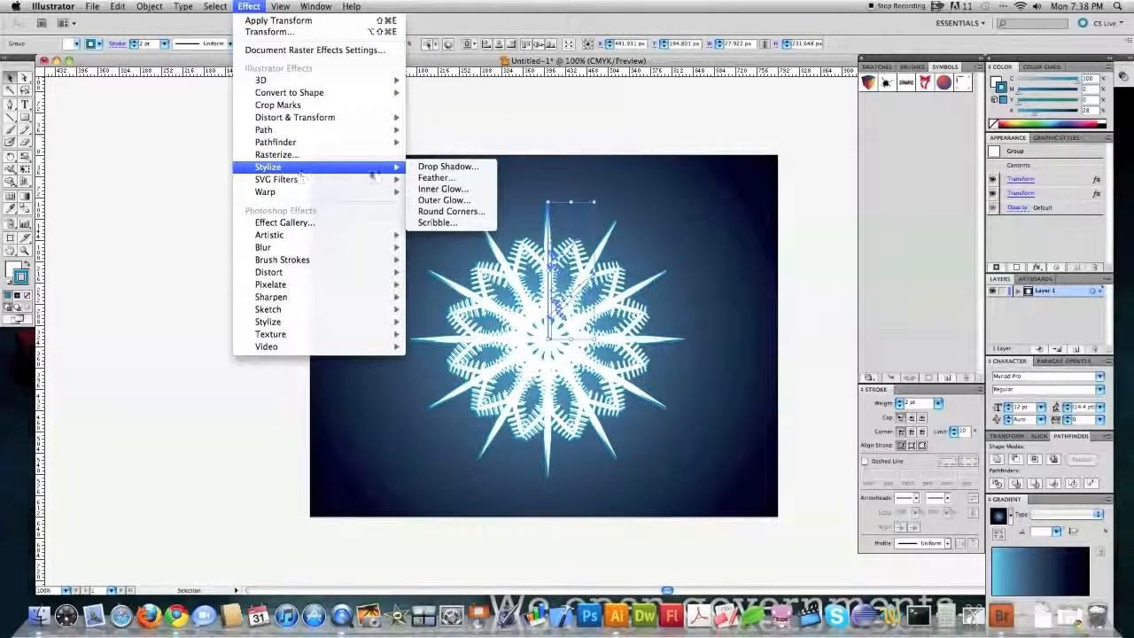
pyautogui.click(449, 168)
pyautogui.moveTo(585, 157); pyautogui.dragTo(234, 143)
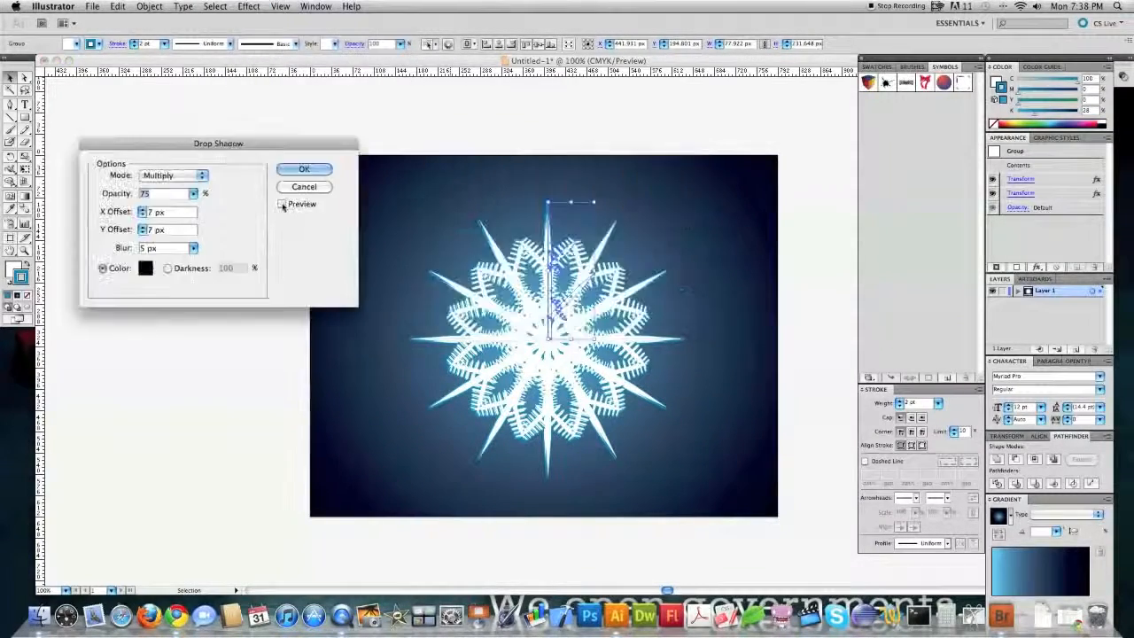
pyautogui.click(281, 205)
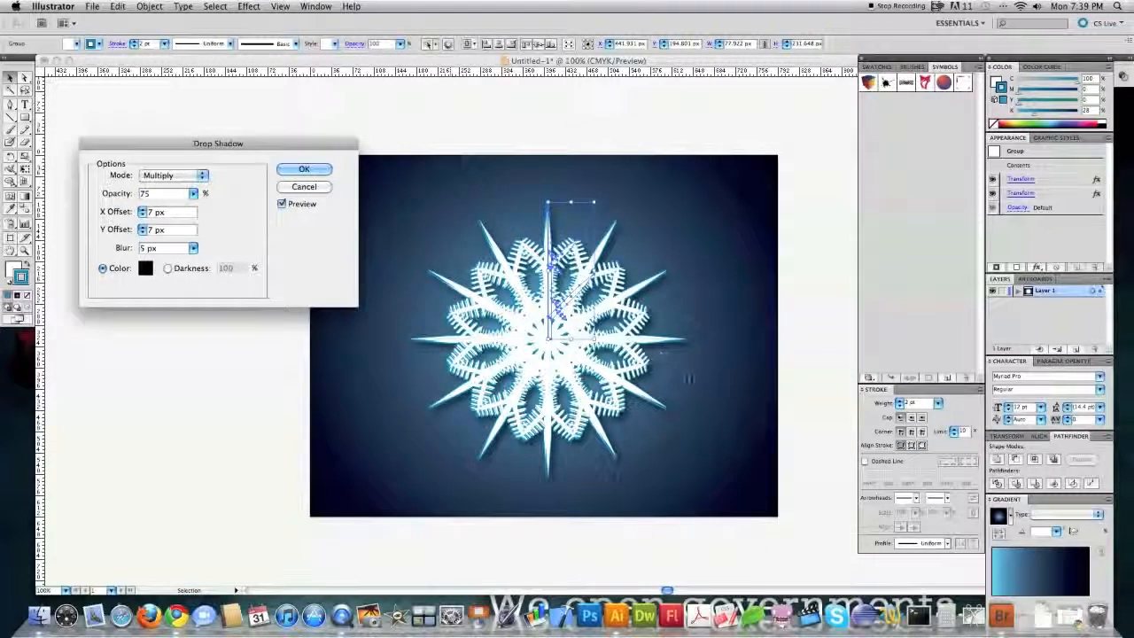
pyautogui.click(304, 168)
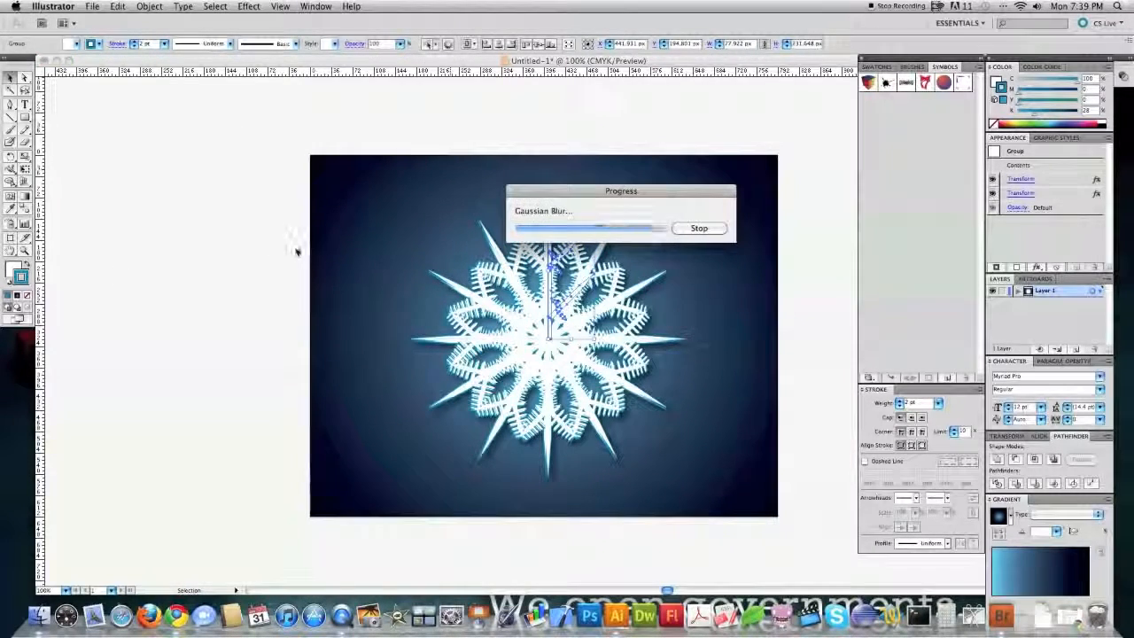
# - Move the snowflake and its gradient background together off the left side of the artboard
pyautogui.click(25, 251)
pyautogui.moveTo(356, 163); pyautogui.dragTo(746, 468)
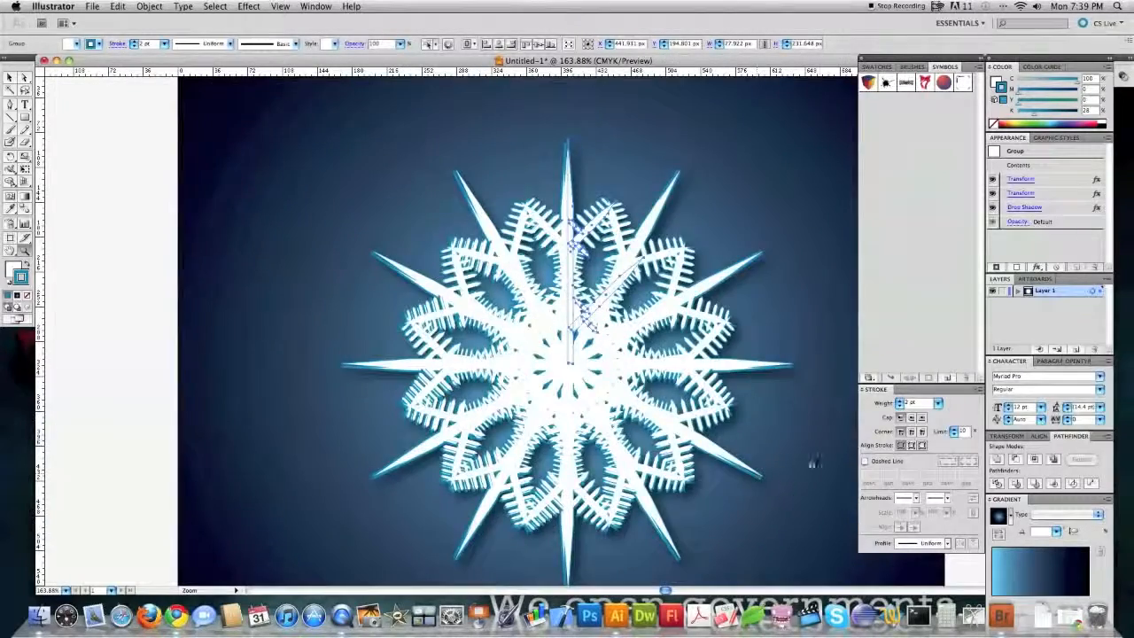
pyautogui.scroll(-3, 817, 440)
pyautogui.scroll(1, 819, 439)
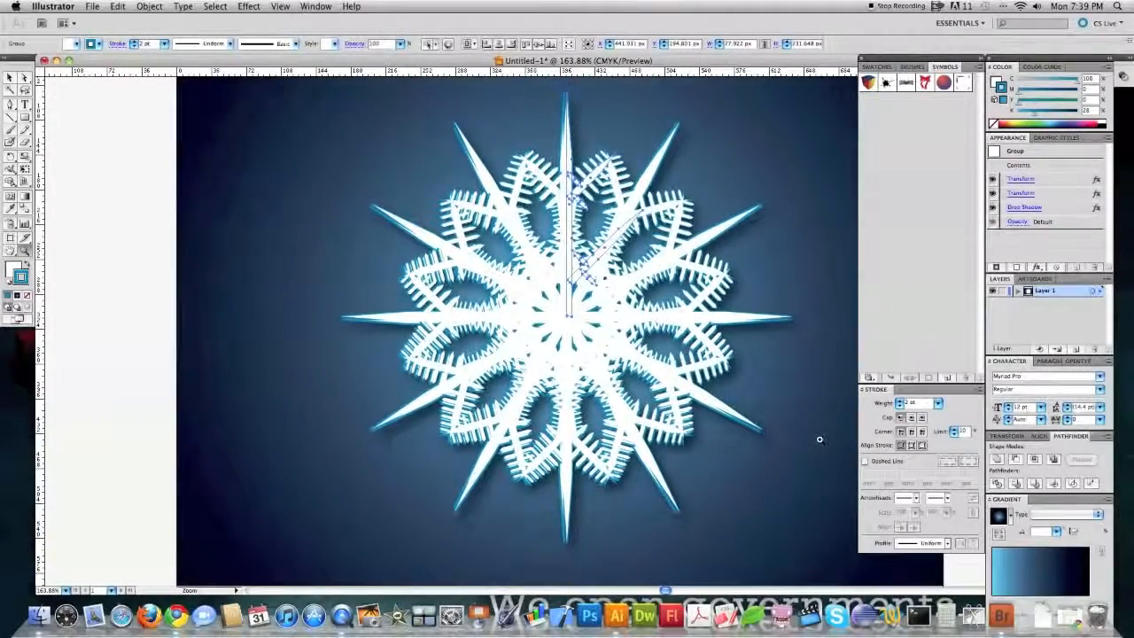
pyautogui.hscroll(1, 820, 439)
pyautogui.press('super+0')
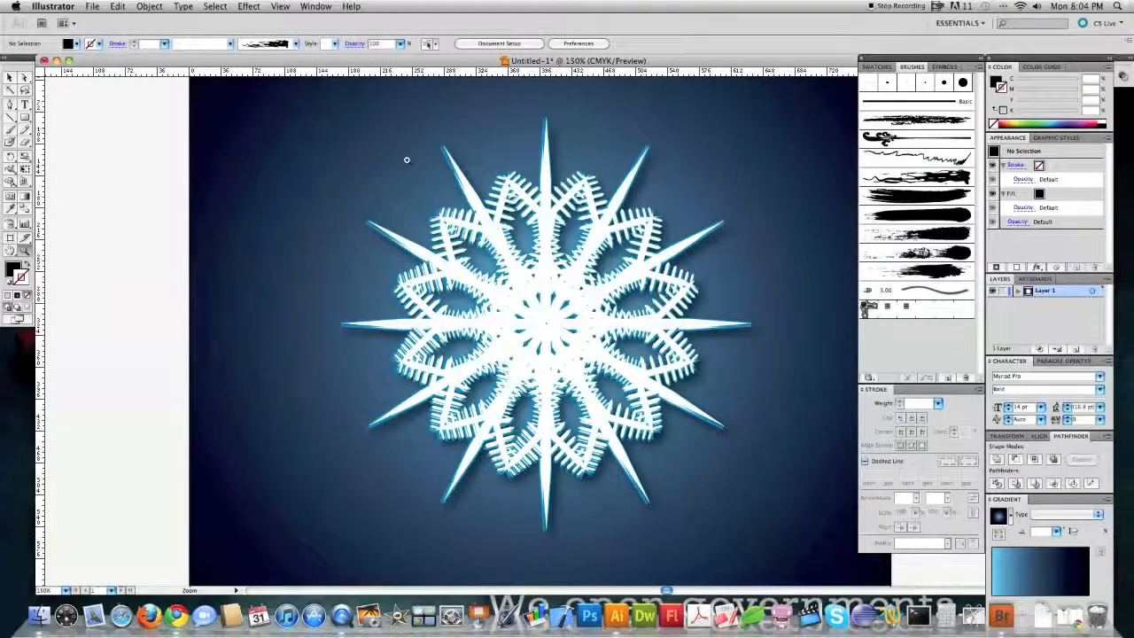
pyautogui.click(10, 78)
pyautogui.press('super+a')
pyautogui.moveTo(576, 177); pyautogui.dragTo(83, 189)
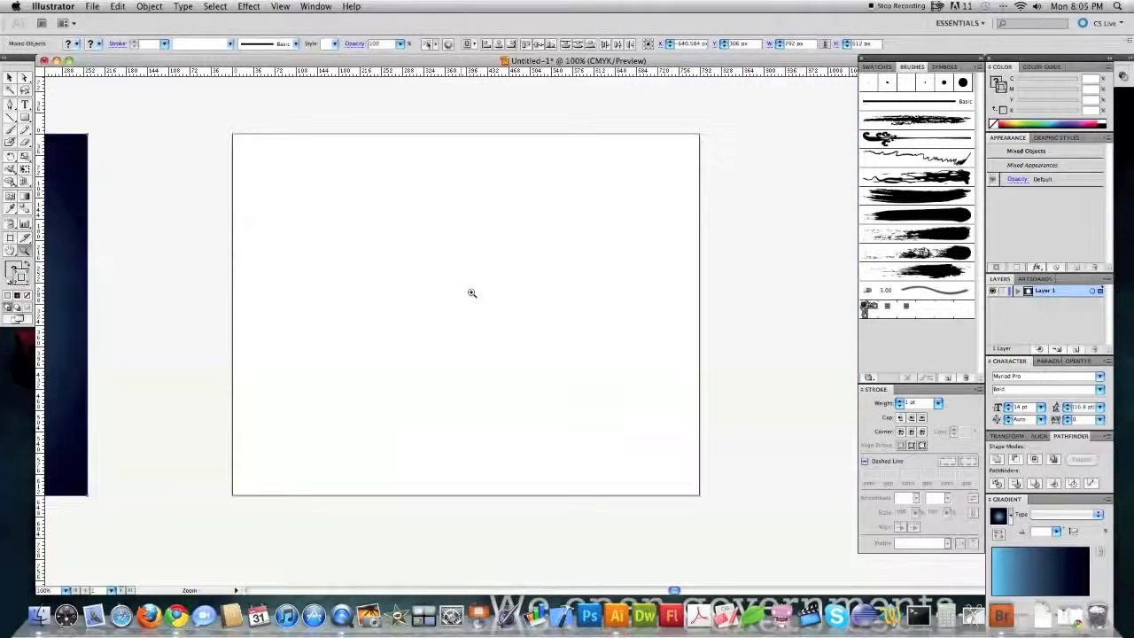
# - Add the text "GRUNGE" to the empty artboard and scale it up to about 596 × 168 px
pyautogui.click(471, 293)
pyautogui.hscroll(8, 566, 293)
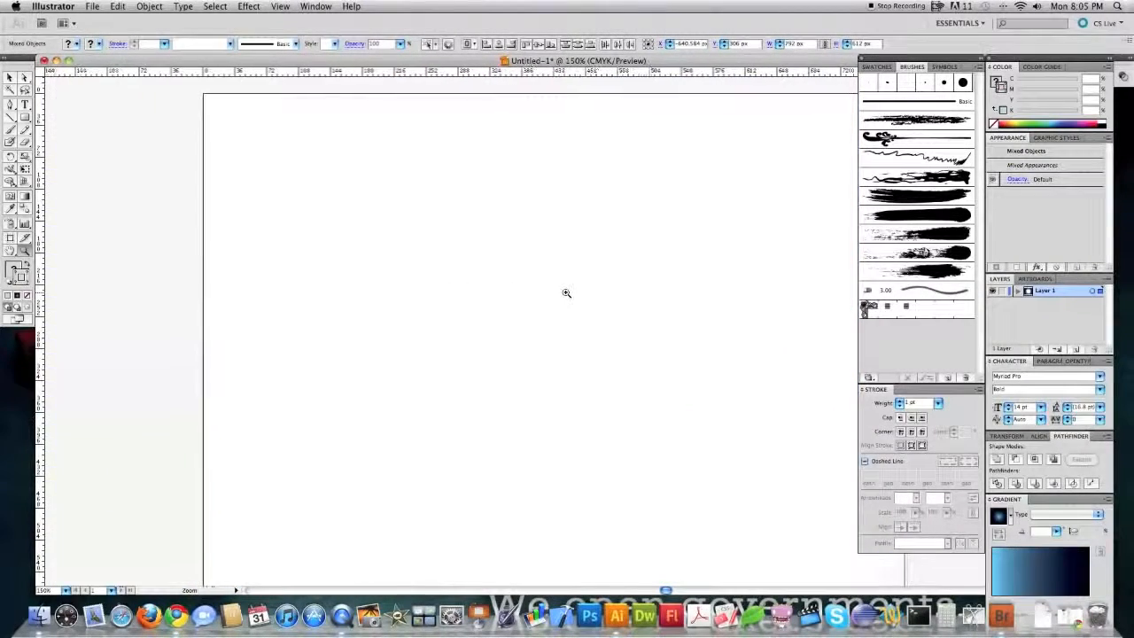
pyautogui.hscroll(-5, 568, 290)
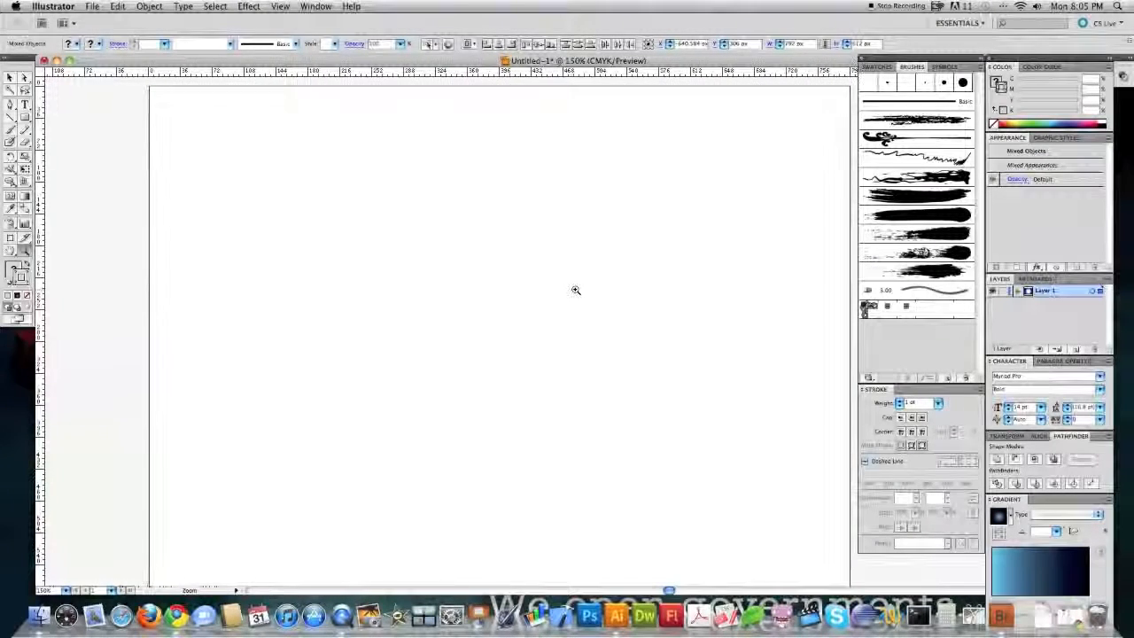
pyautogui.hscroll(1, 575, 289)
pyautogui.click(27, 104)
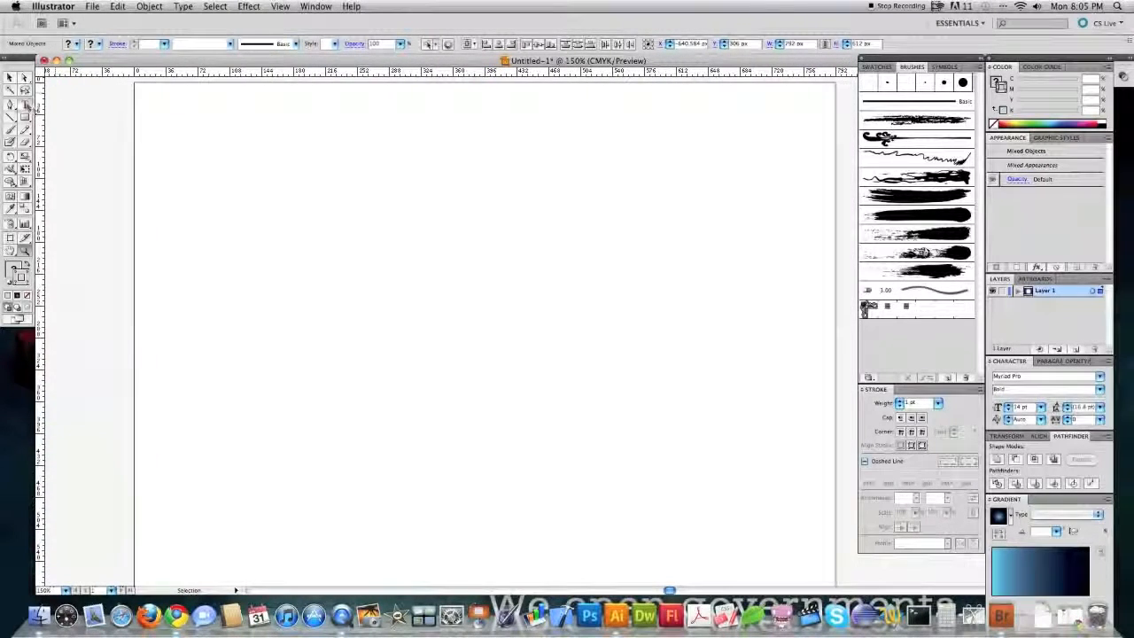
pyautogui.click(239, 291)
pyautogui.write('G')
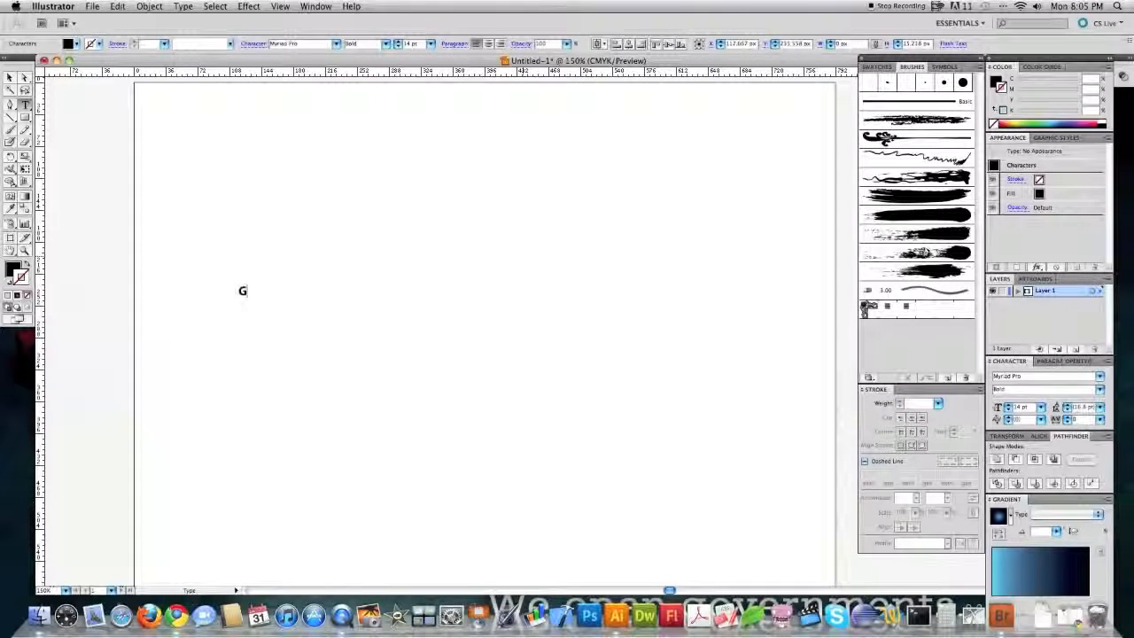
pyautogui.write('RUNGE')
pyautogui.moveTo(287, 298); pyautogui.dragTo(767, 434)
pyautogui.moveTo(702, 384); pyautogui.dragTo(687, 339)
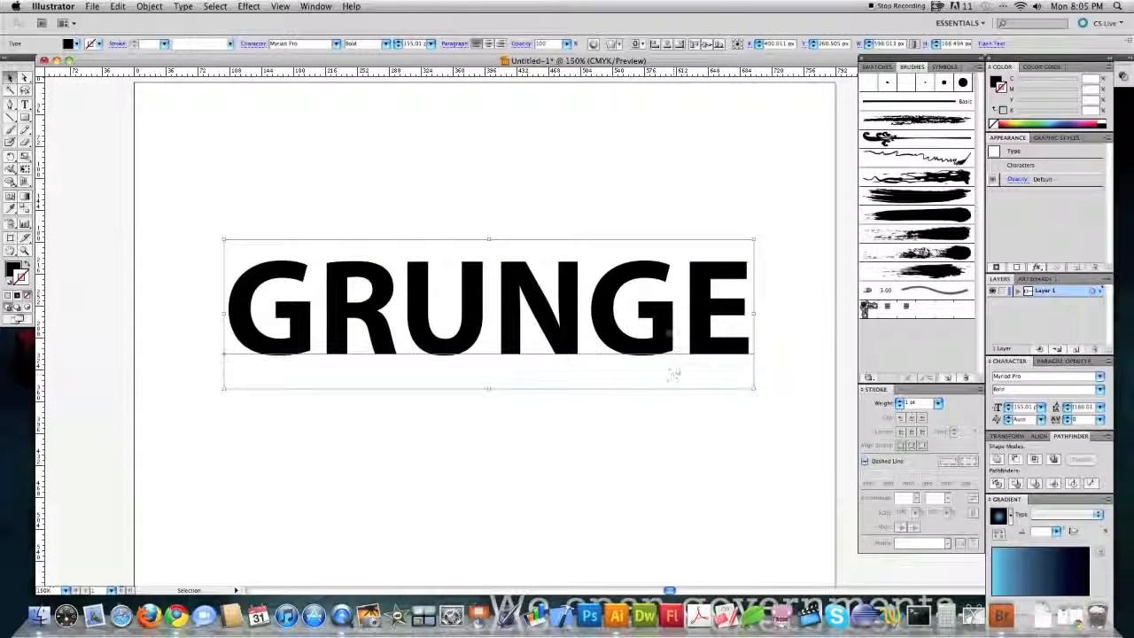
# - Fill the GRUNGE text with a green of cyan 84%, magenta 39%, yellow 100% and black 0%
pyautogui.click(997, 82)
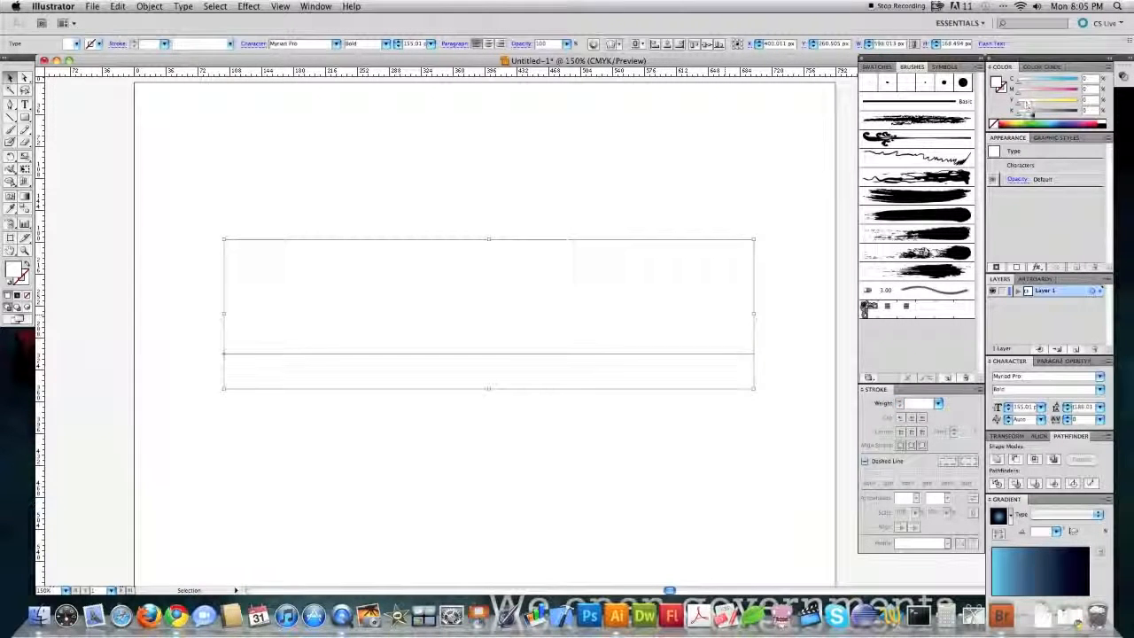
pyautogui.click(1030, 123)
pyautogui.moveTo(1018, 93); pyautogui.dragTo(1072, 94)
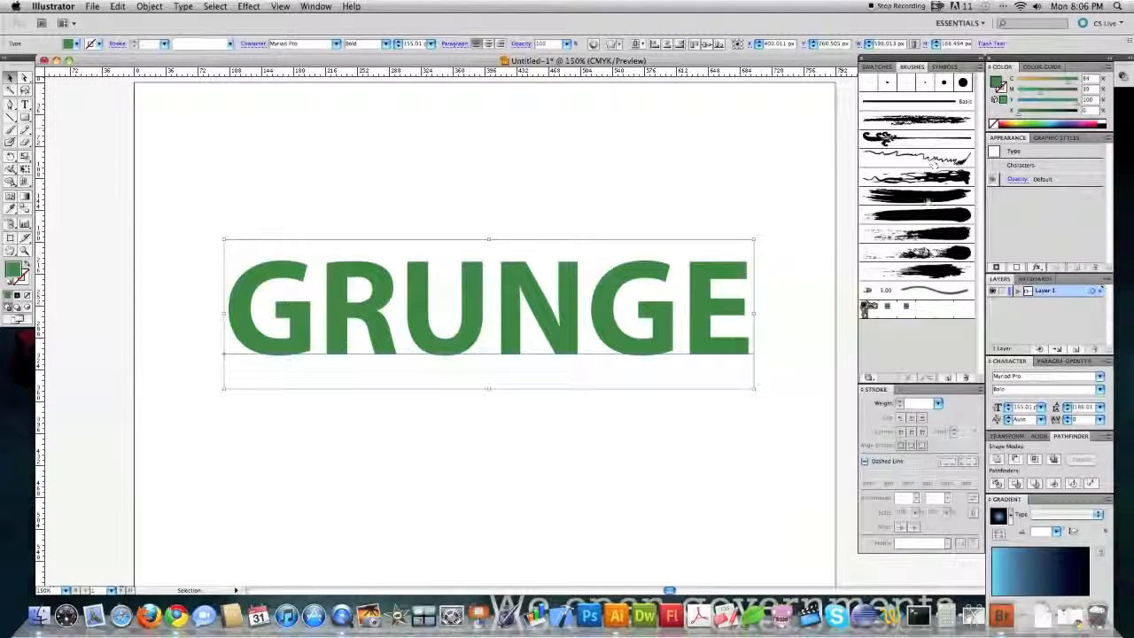
# - Open the Grunge Brushes Vector Pack brush library
pyautogui.click(980, 71)
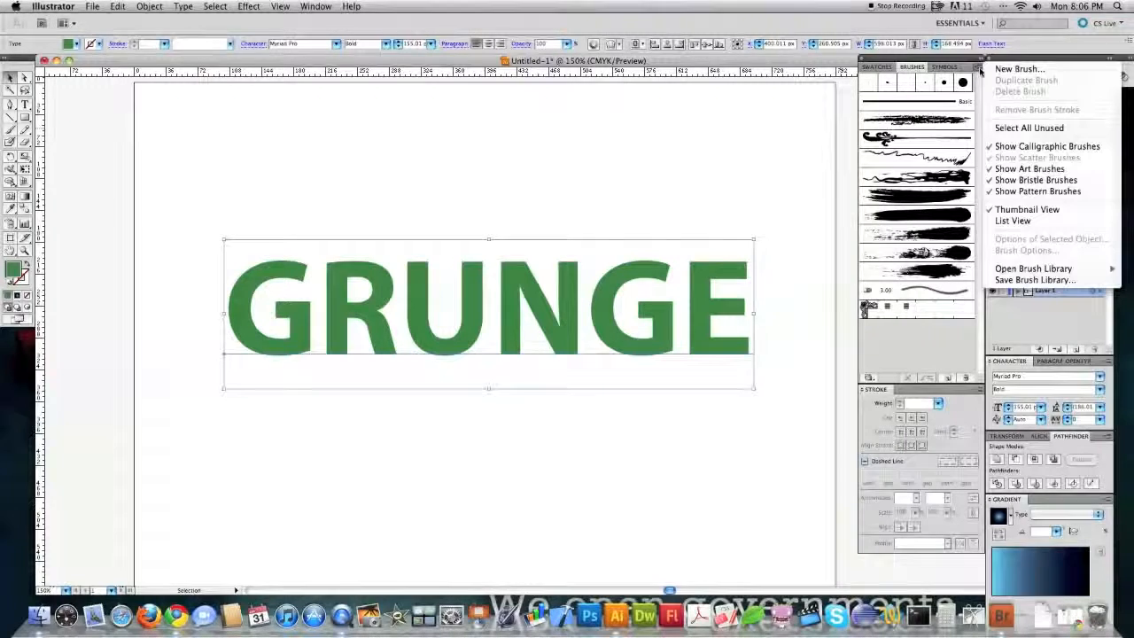
pyautogui.click(980, 70)
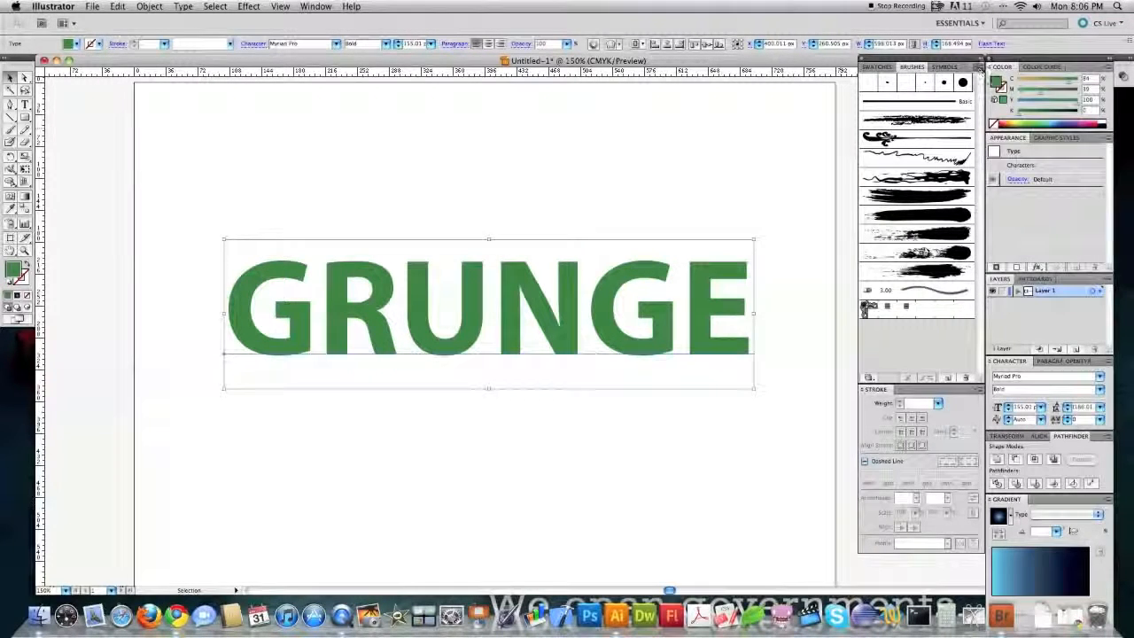
pyautogui.click(979, 71)
pyautogui.moveTo(1035, 270)
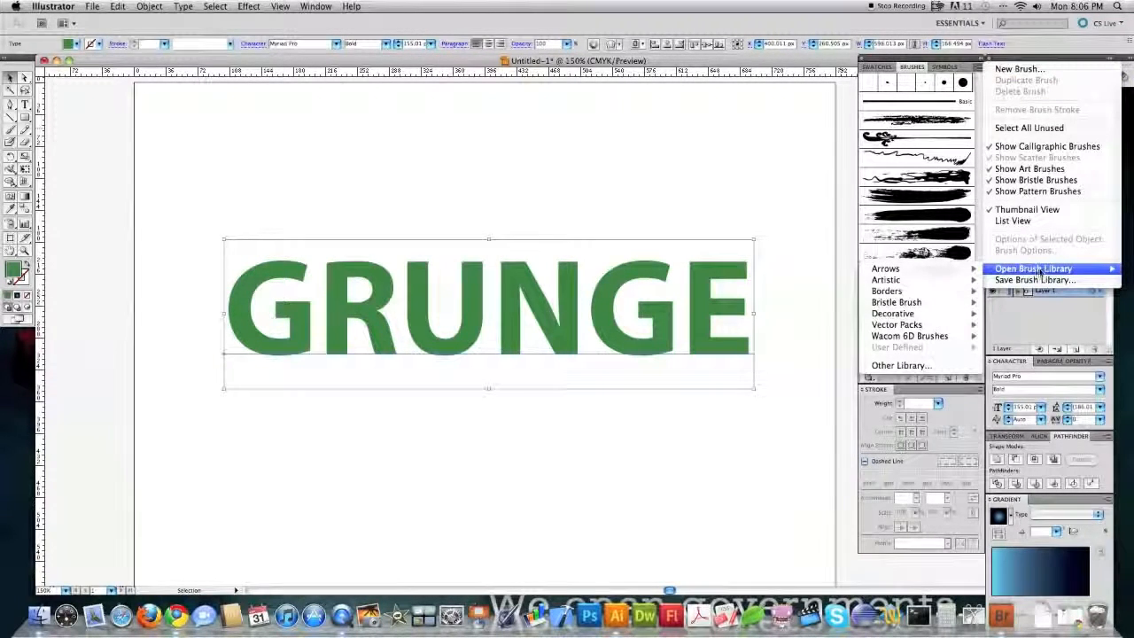
pyautogui.moveTo(912, 324)
pyautogui.click(771, 325)
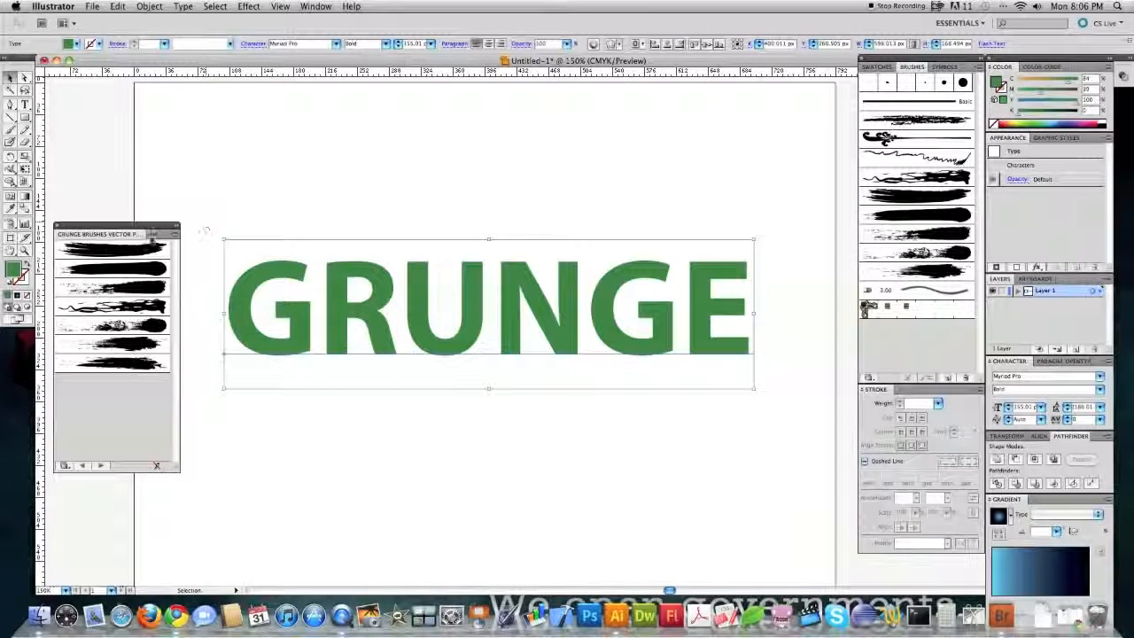
# - Add a rough brush from the Hand Drawn Brushes Vector Pack to the document's brushes and close the library
pyautogui.click(153, 234)
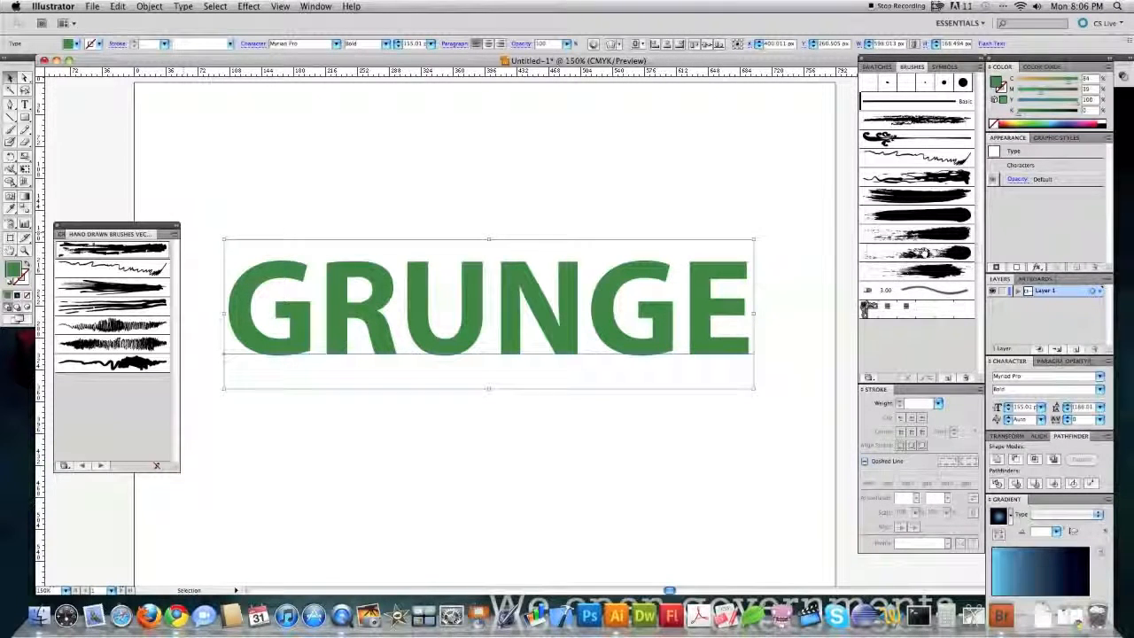
pyautogui.moveTo(924, 255); pyautogui.dragTo(924, 259)
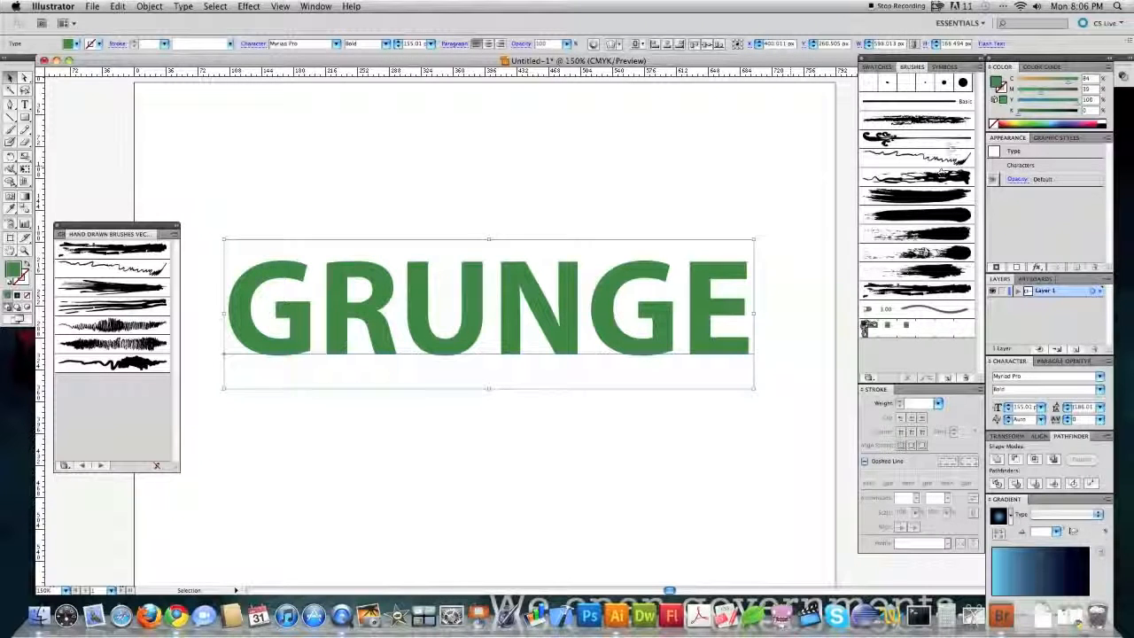
pyautogui.click(58, 234)
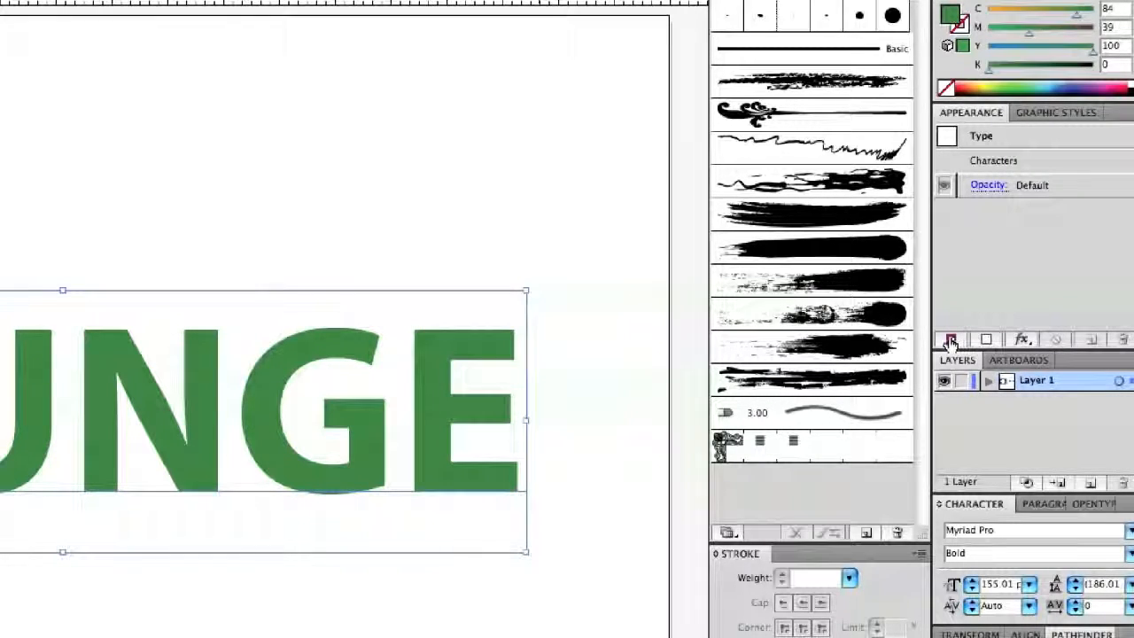
# - Add a 1 pt stroke of cyan 37%, magenta 17%, yellow 100% to the GRUNGE text and apply the thin jagged hand-drawn brush to it
pyautogui.click(951, 339)
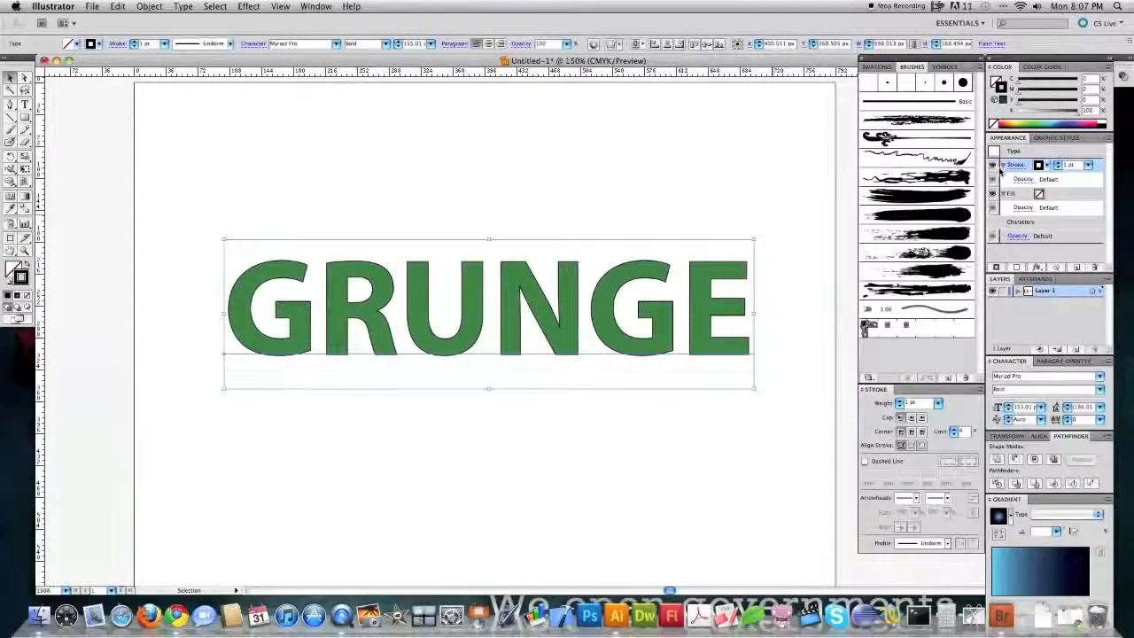
pyautogui.click(1046, 166)
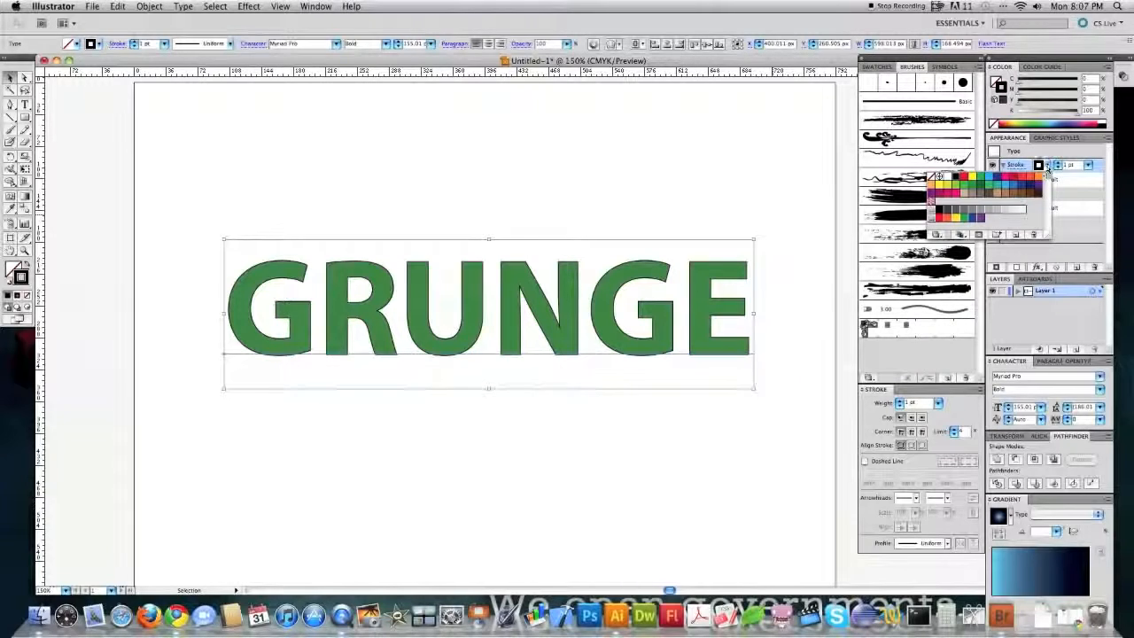
pyautogui.click(957, 218)
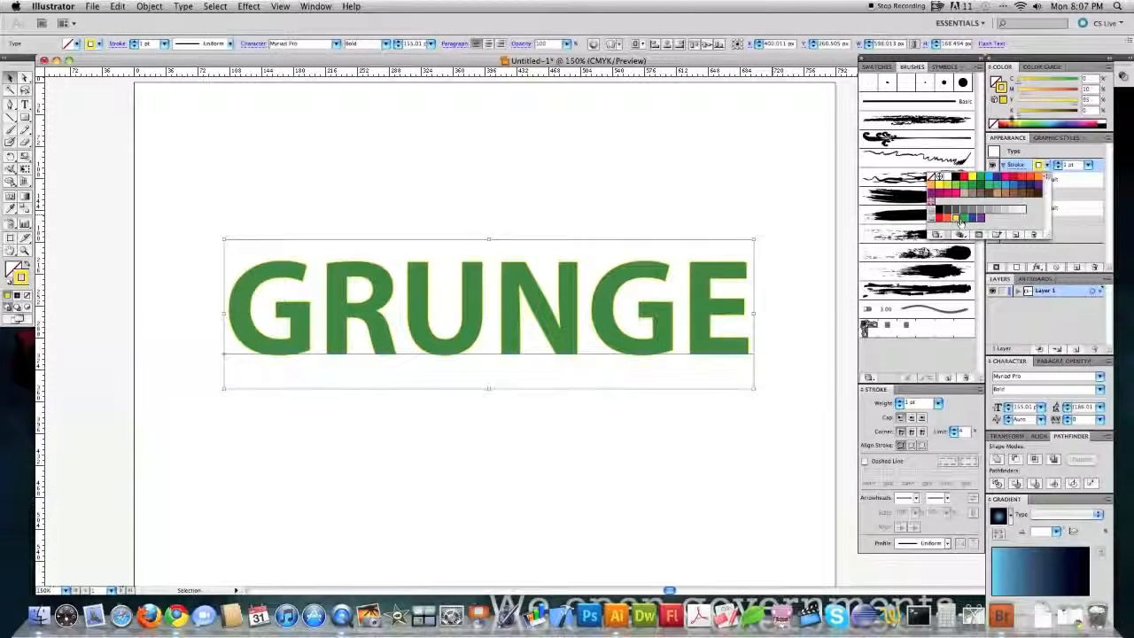
pyautogui.moveTo(1067, 105)
pyautogui.mouseDown()
pyautogui.moveTo(1045, 104)
pyautogui.moveTo(1038, 80)
pyautogui.moveTo(1030, 98)
pyautogui.mouseUp()
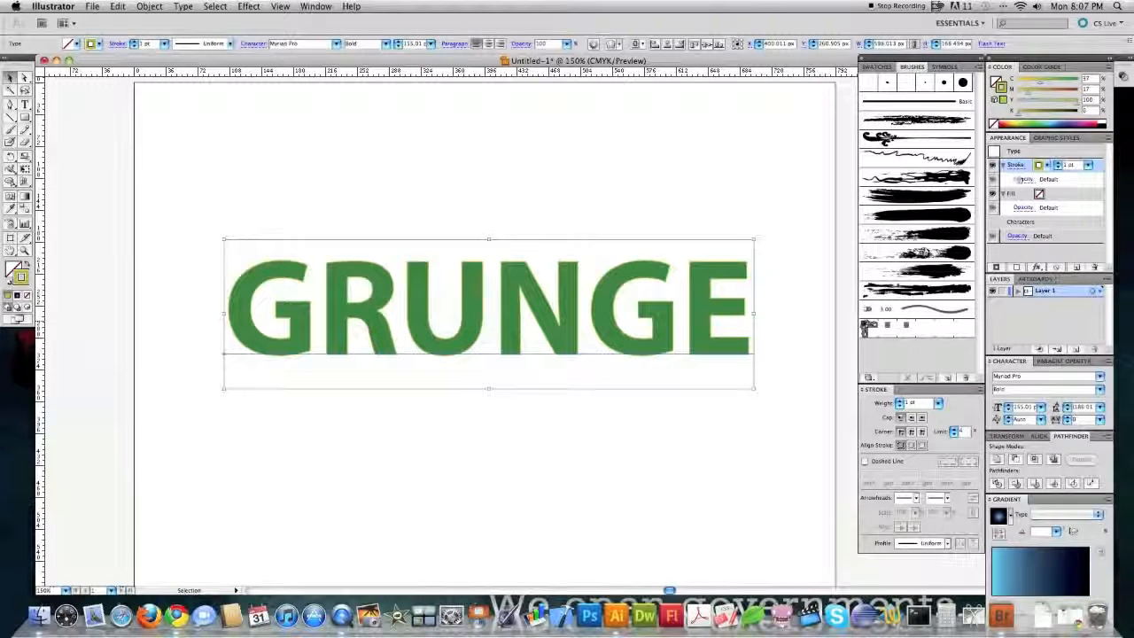
pyautogui.click(916, 158)
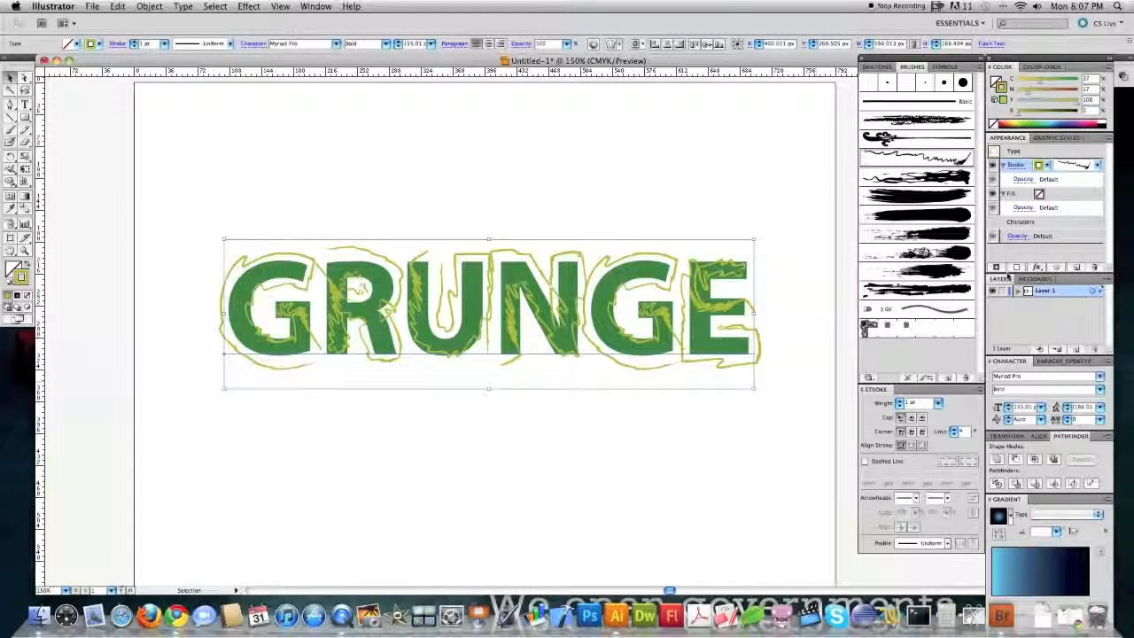
# - Add a second stroke to the GRUNGE text and colour it cyan 70%, magenta 0%, yellow 64% and black 14%
pyautogui.click(996, 266)
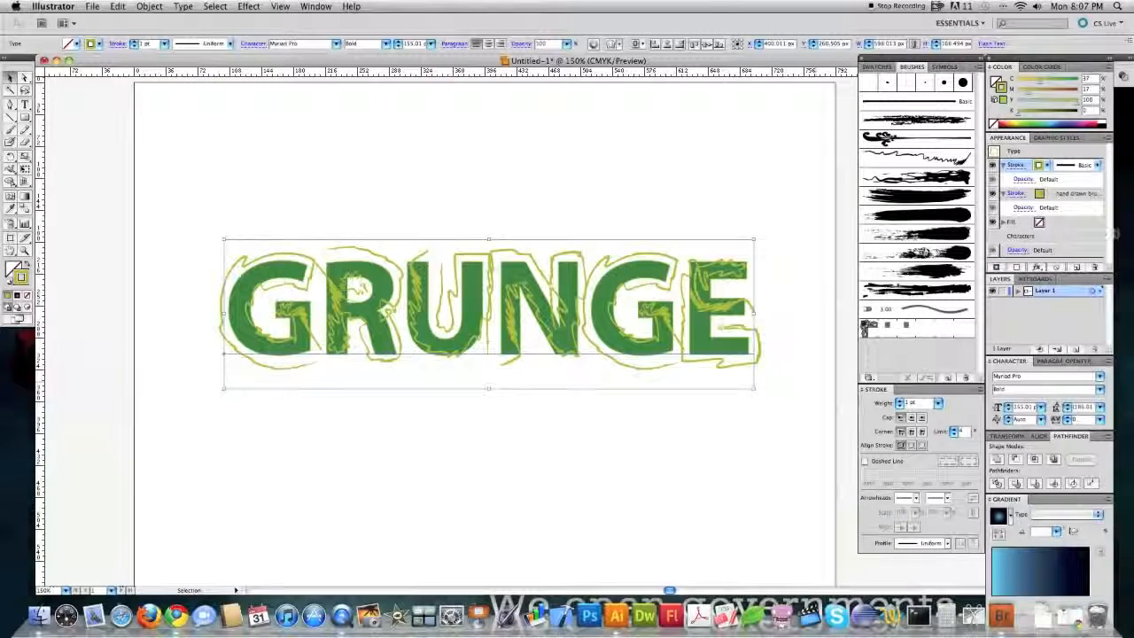
pyautogui.click(1025, 123)
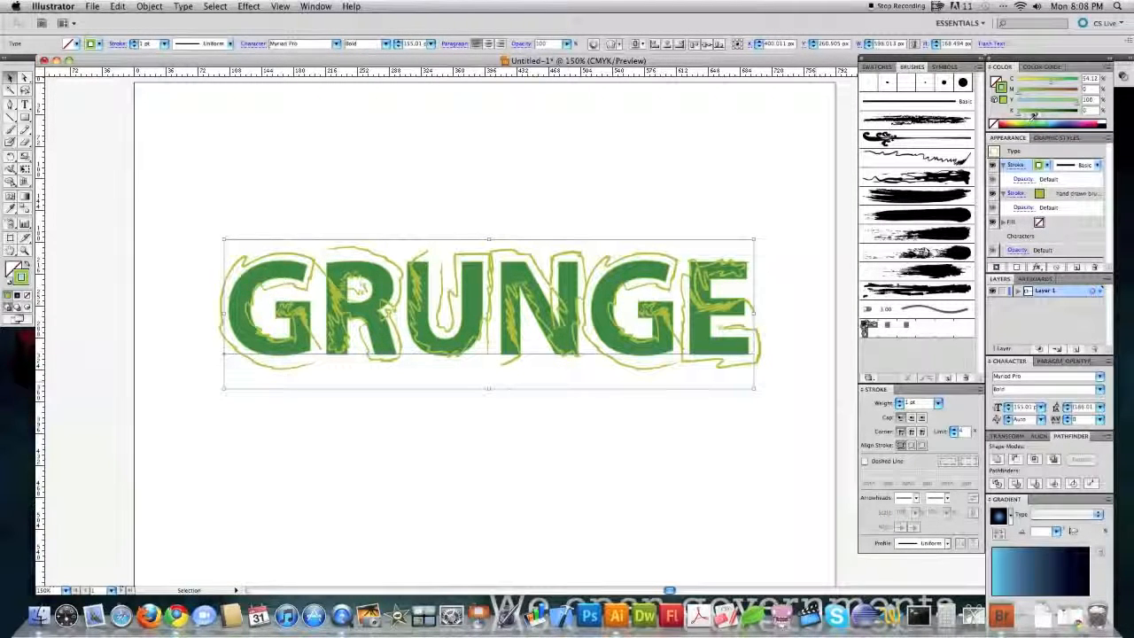
pyautogui.click(1026, 111)
pyautogui.moveTo(1075, 102)
pyautogui.mouseDown()
pyautogui.moveTo(1056, 103)
pyautogui.moveTo(1061, 86)
pyautogui.mouseUp()
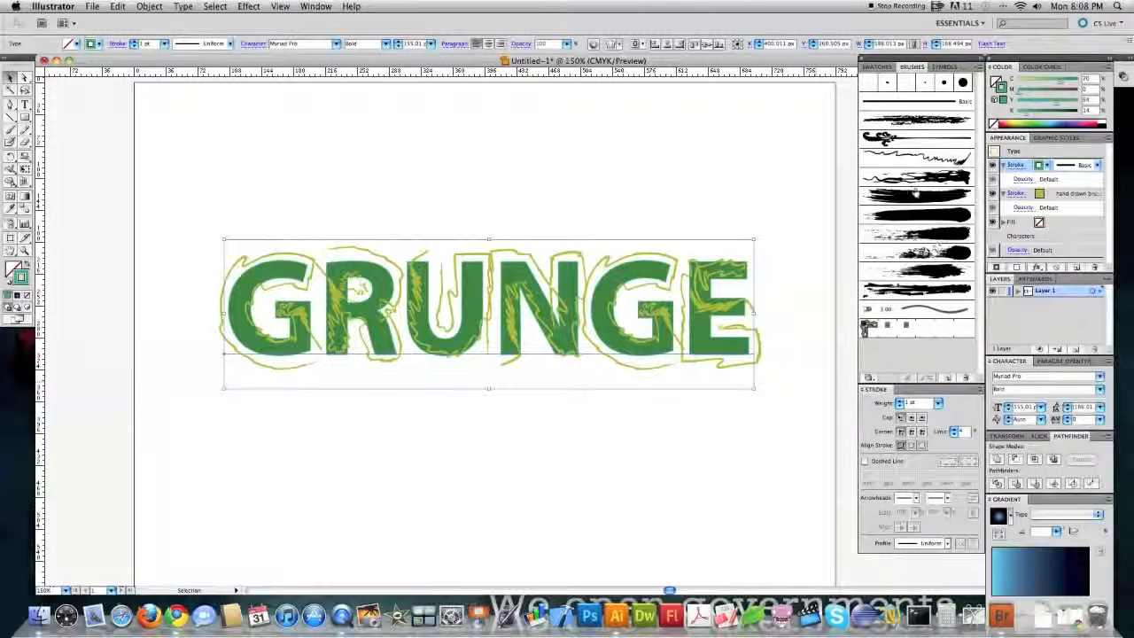
# - Apply the grunge brush with frayed, wavy ends to the GRUNGE text's green stroke and set that stroke's opacity to 45%
pyautogui.click(921, 178)
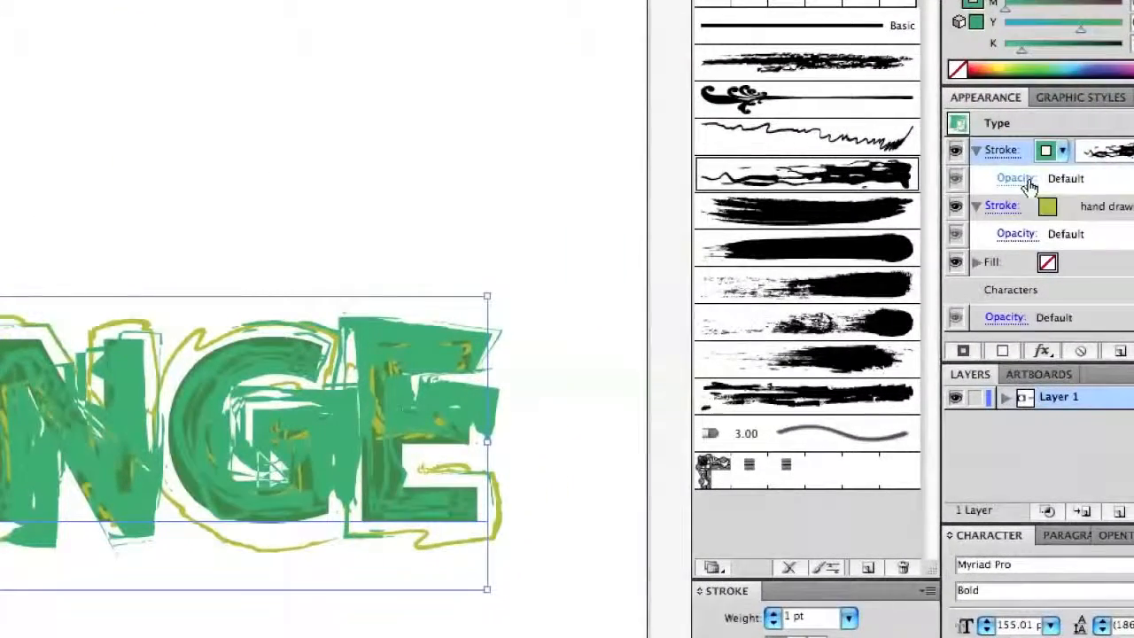
pyautogui.click(1028, 180)
pyautogui.click(999, 202)
pyautogui.moveTo(993, 228); pyautogui.dragTo(929, 234)
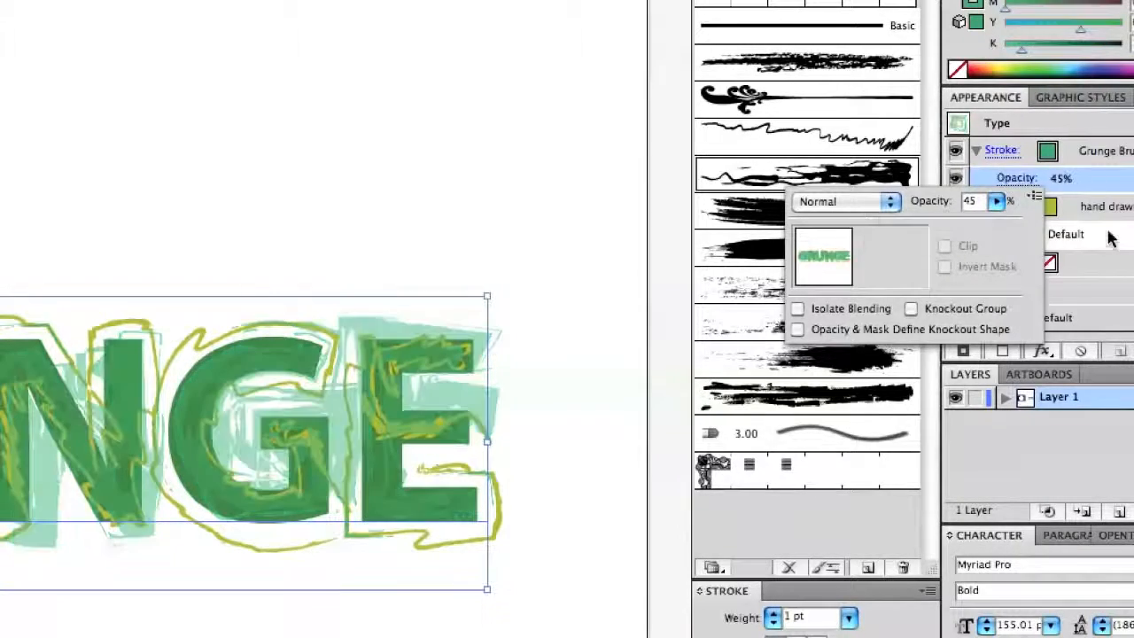
pyautogui.click(1010, 111)
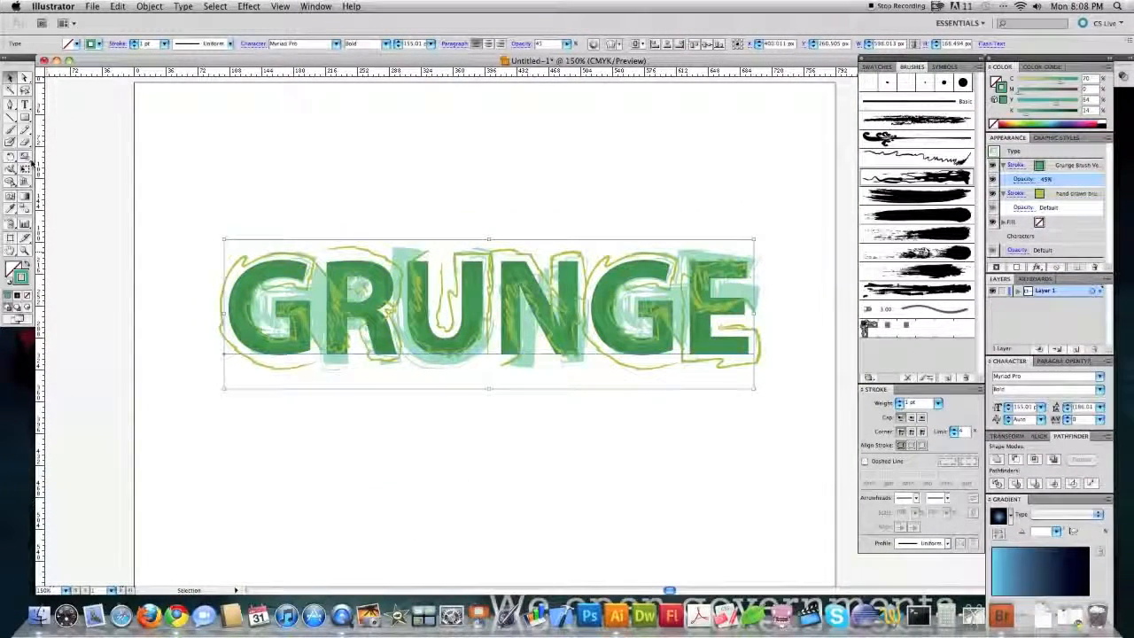
# - Replace the text GRUNGE with PSYCHO, keeping the stacked brush strokes
pyautogui.click(26, 106)
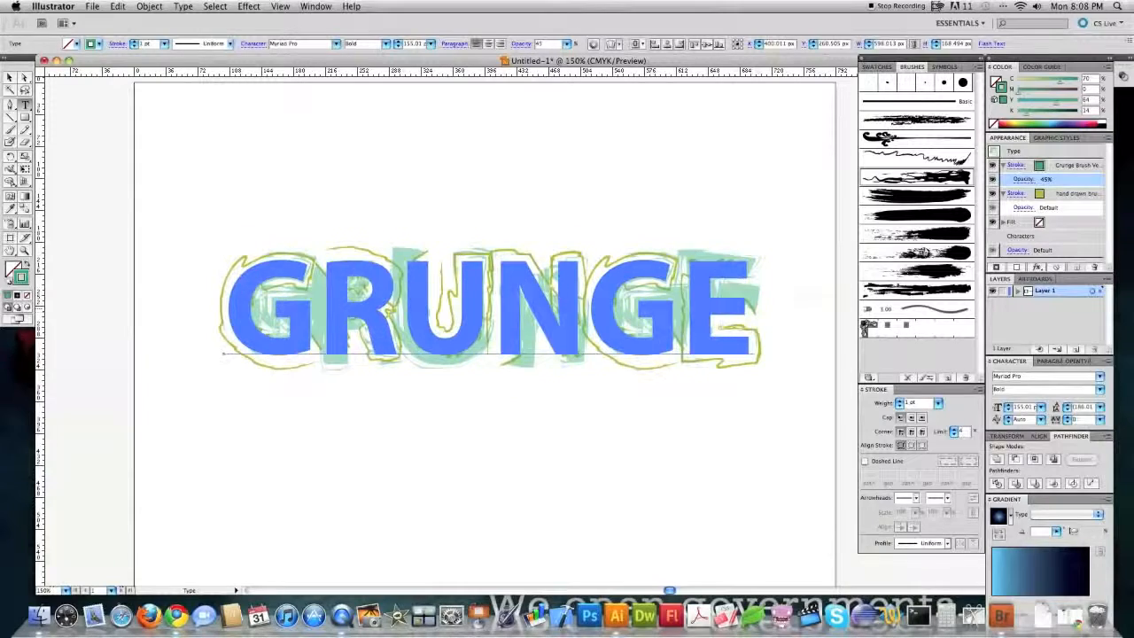
pyautogui.moveTo(751, 330); pyautogui.dragTo(227, 330)
pyautogui.write('PS')
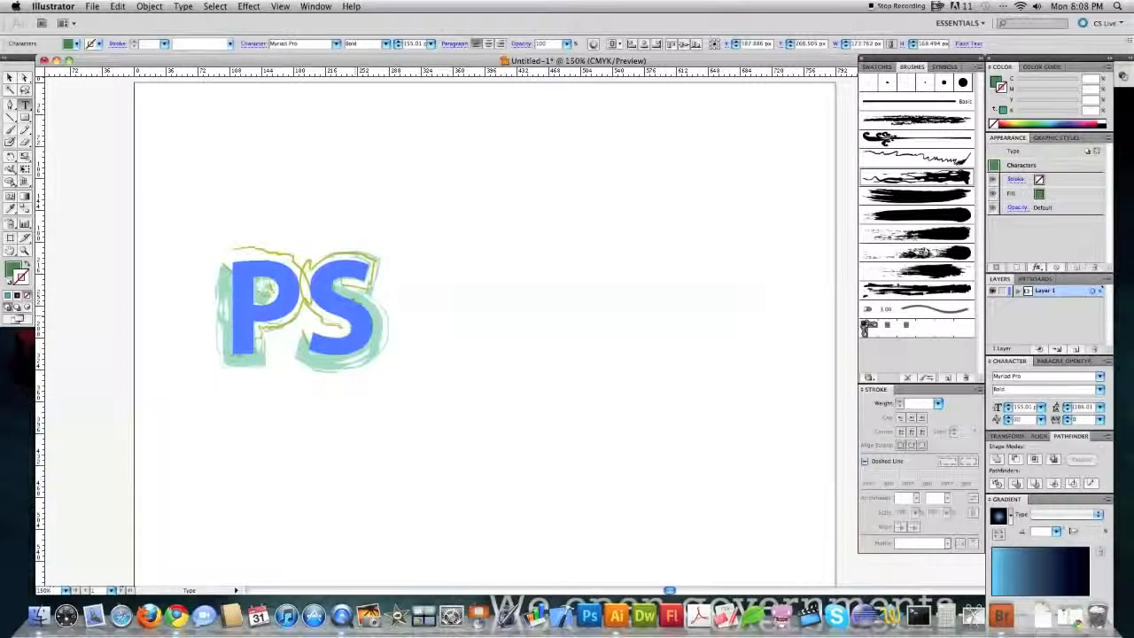
pyautogui.write('YCHO')
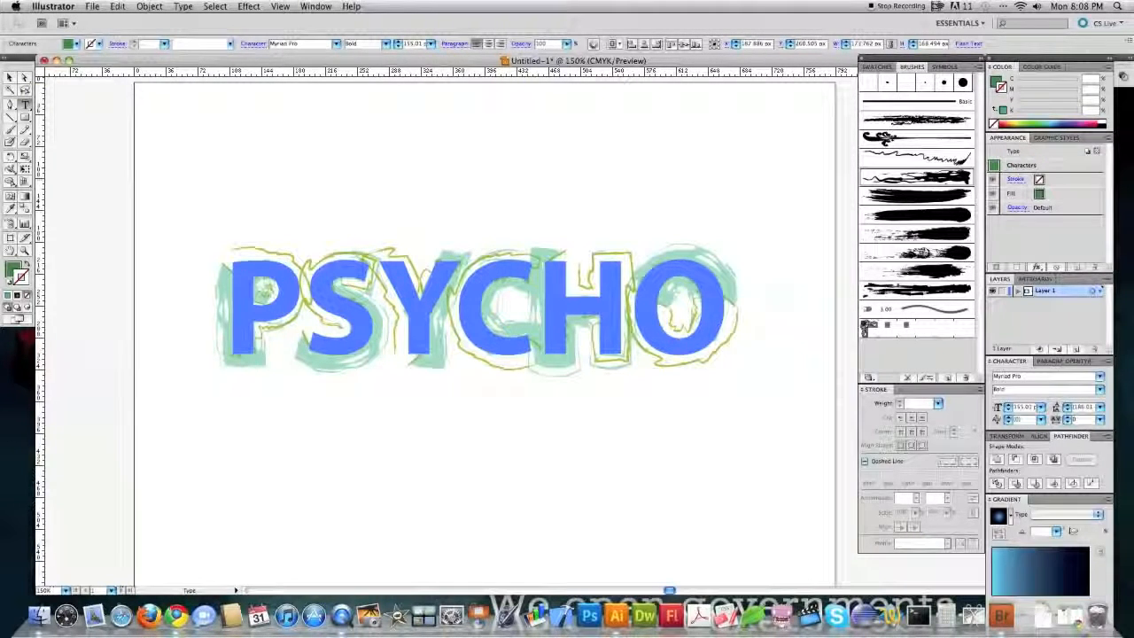
pyautogui.click(10, 78)
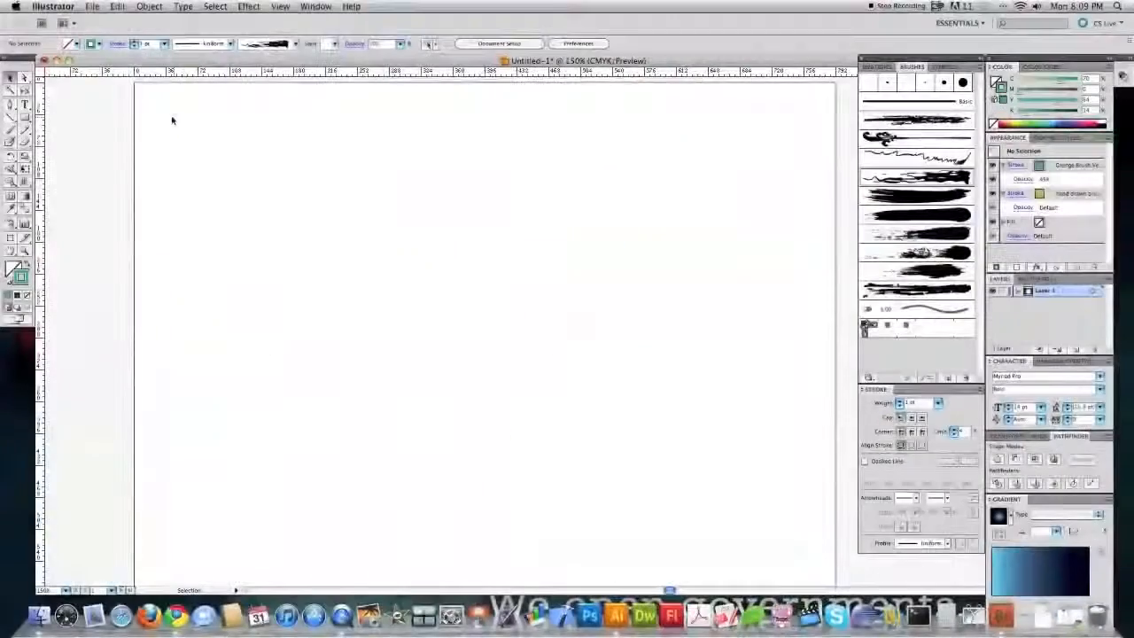
# - Add the text BUTTON TEXT near the middle of the empty artboard and scale it up to about 61 pt
pyautogui.click(24, 104)
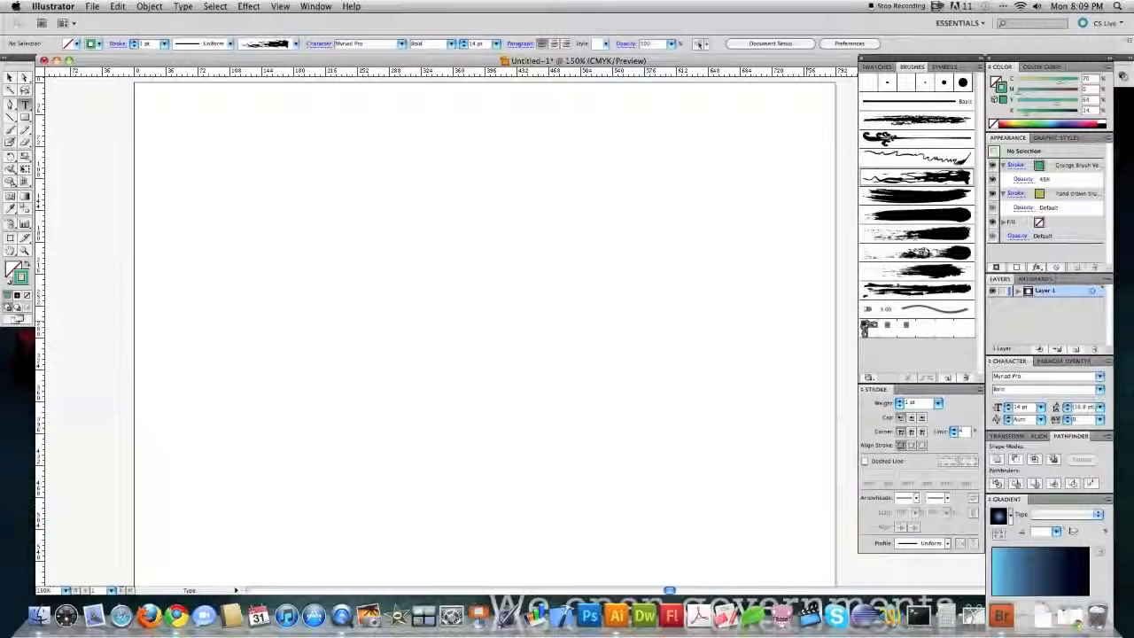
pyautogui.click(331, 273)
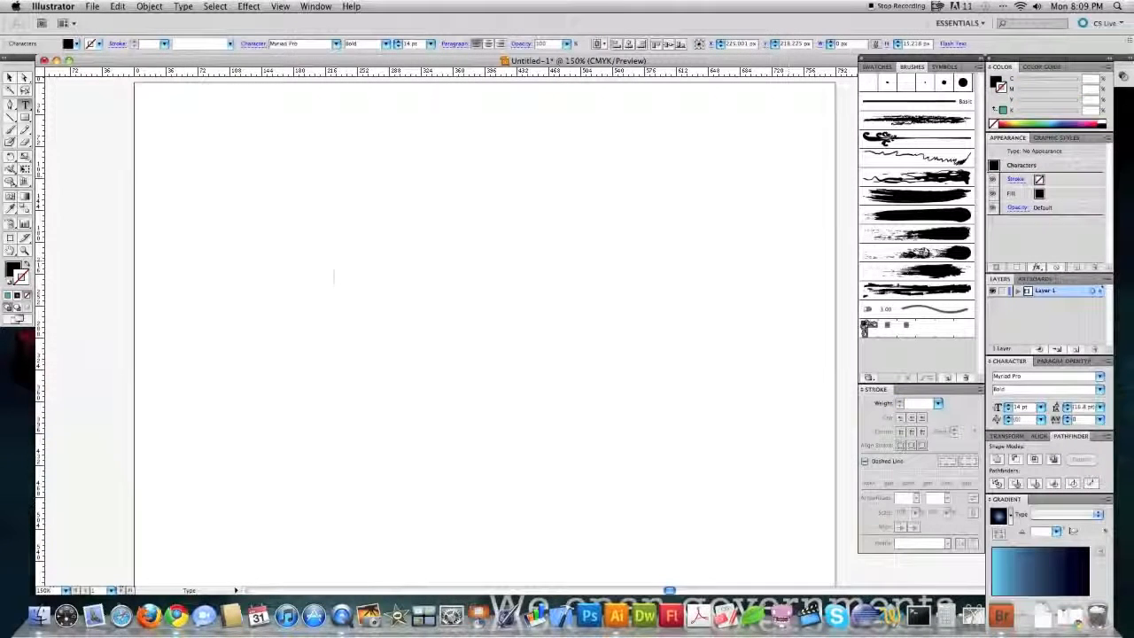
pyautogui.write('BUTTON TEXT')
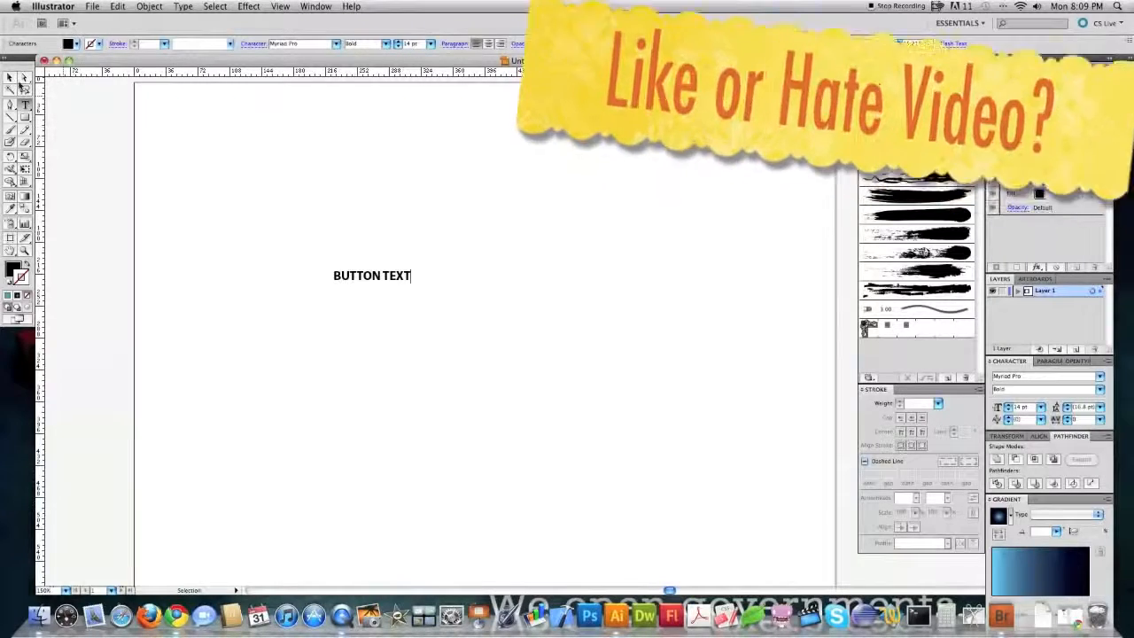
pyautogui.press('Escape')
pyautogui.moveTo(410, 283); pyautogui.dragTo(666, 426)
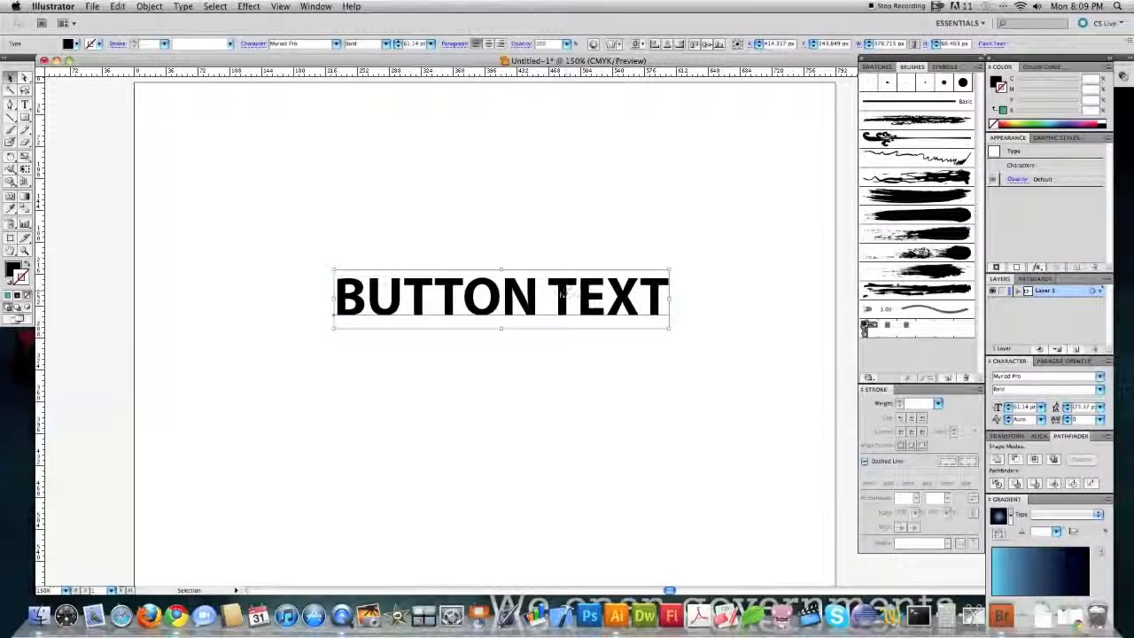
# - Colour the fill of BUTTON TEXT light blue, undoing the colour first given to its stroke
pyautogui.click(1054, 120)
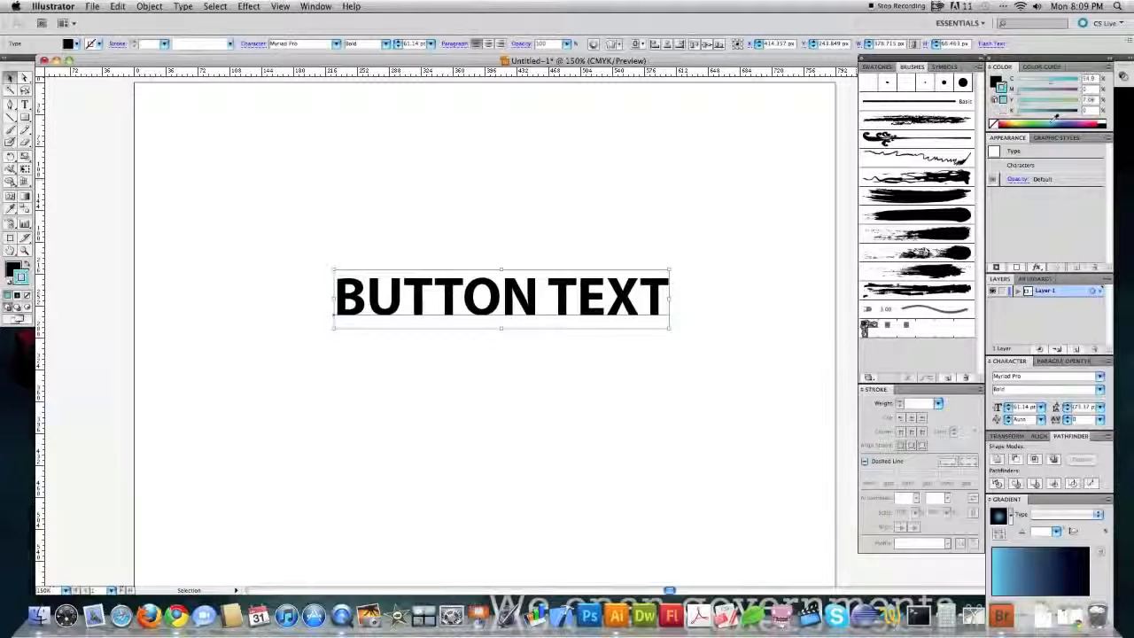
pyautogui.press('super+z')
pyautogui.click(996, 82)
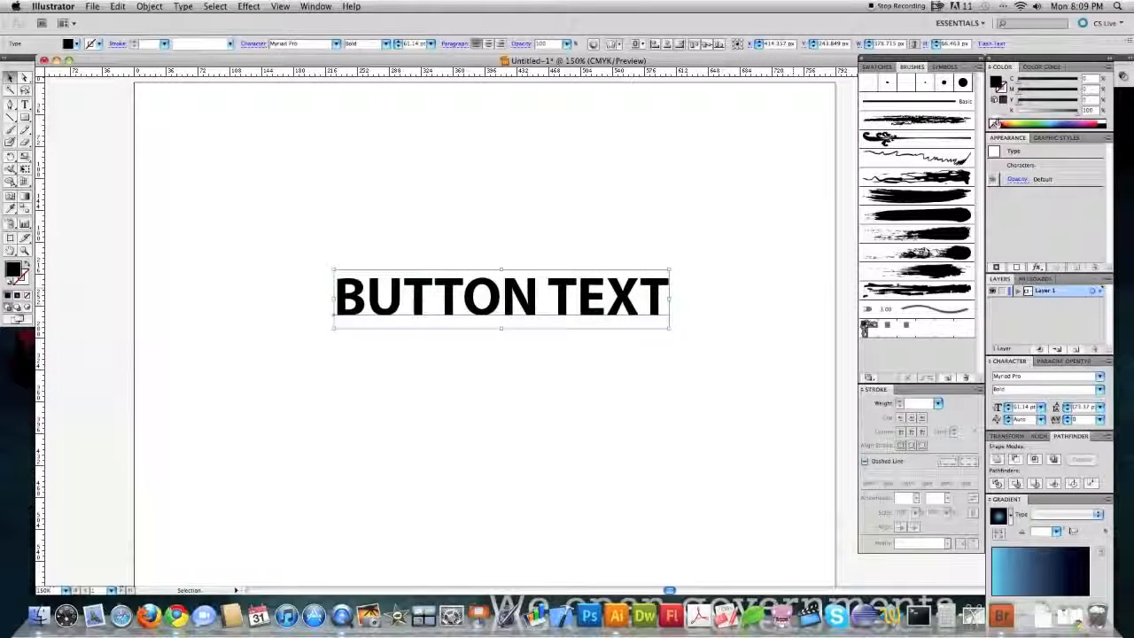
pyautogui.click(1060, 120)
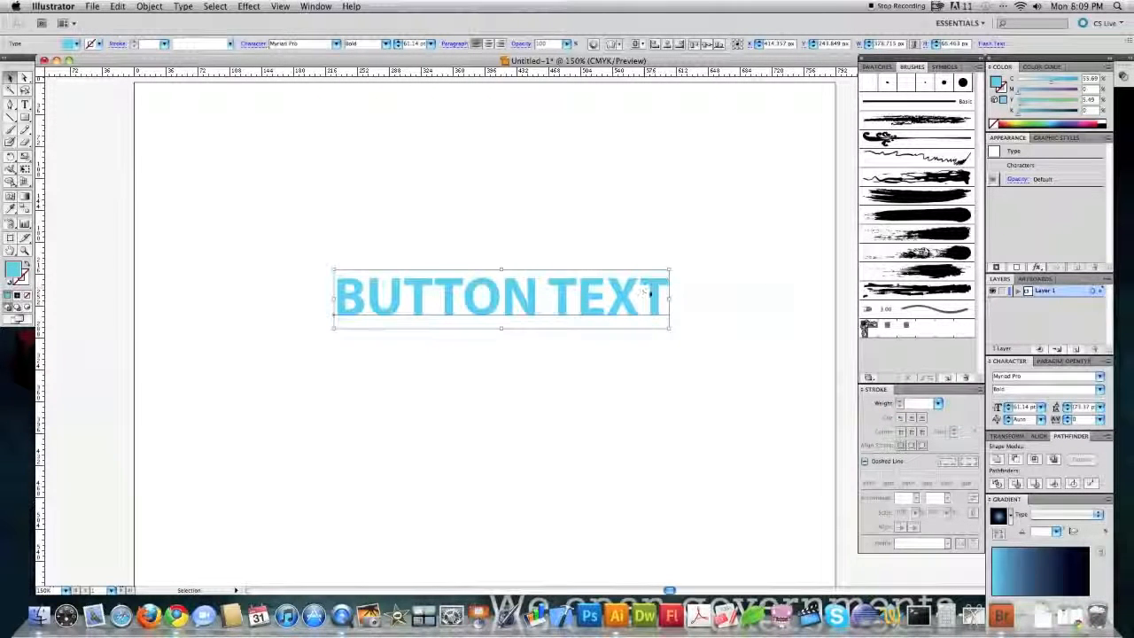
# - Add a new black fill to the BUTTON TEXT object's appearance and convert that fill to a rounded rectangle with an effect
pyautogui.click(1017, 268)
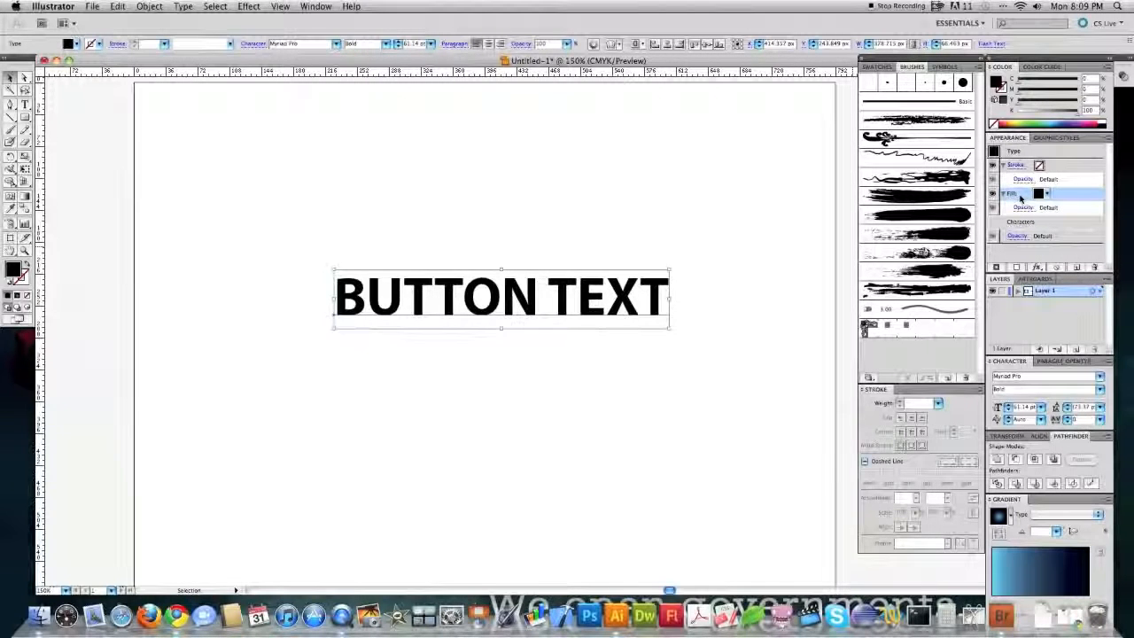
pyautogui.click(251, 7)
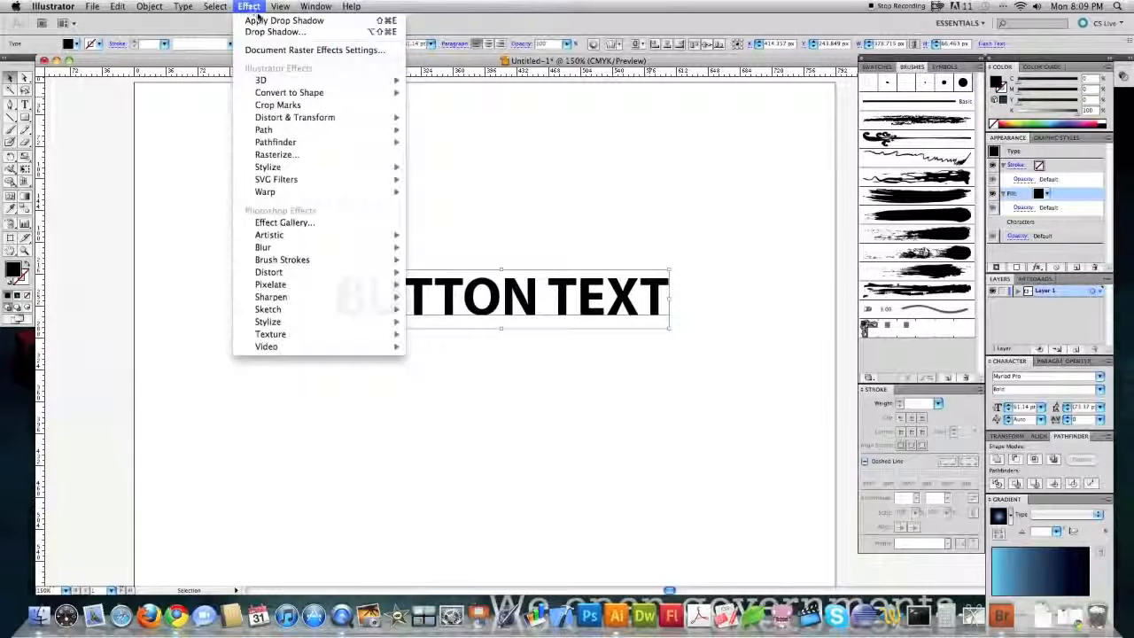
pyautogui.moveTo(298, 94)
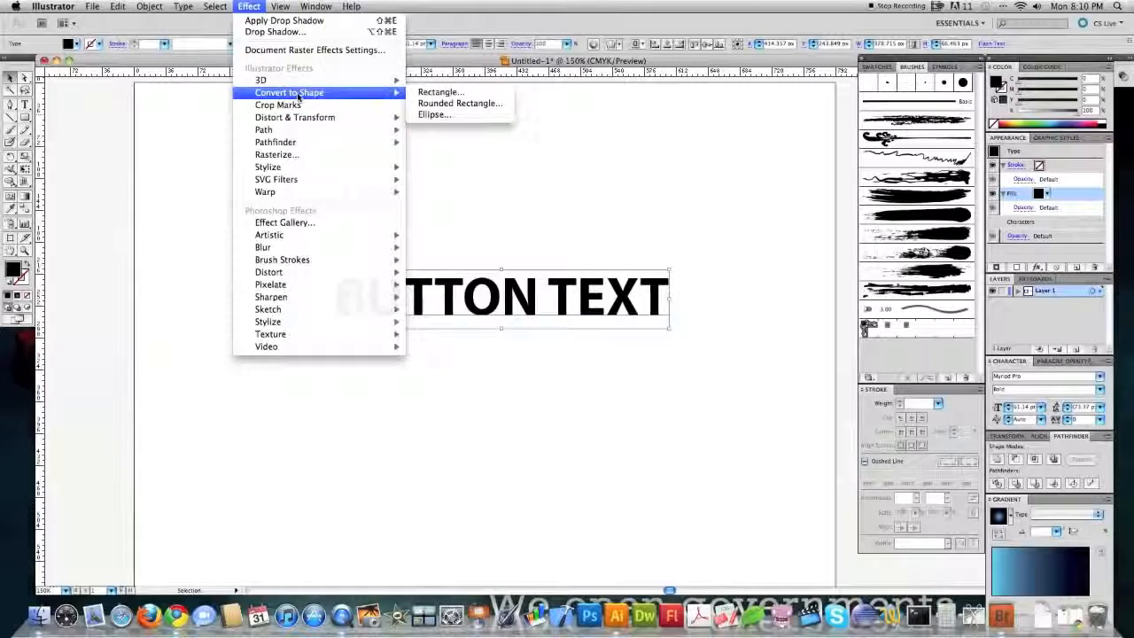
pyautogui.click(455, 107)
pyautogui.click(656, 177)
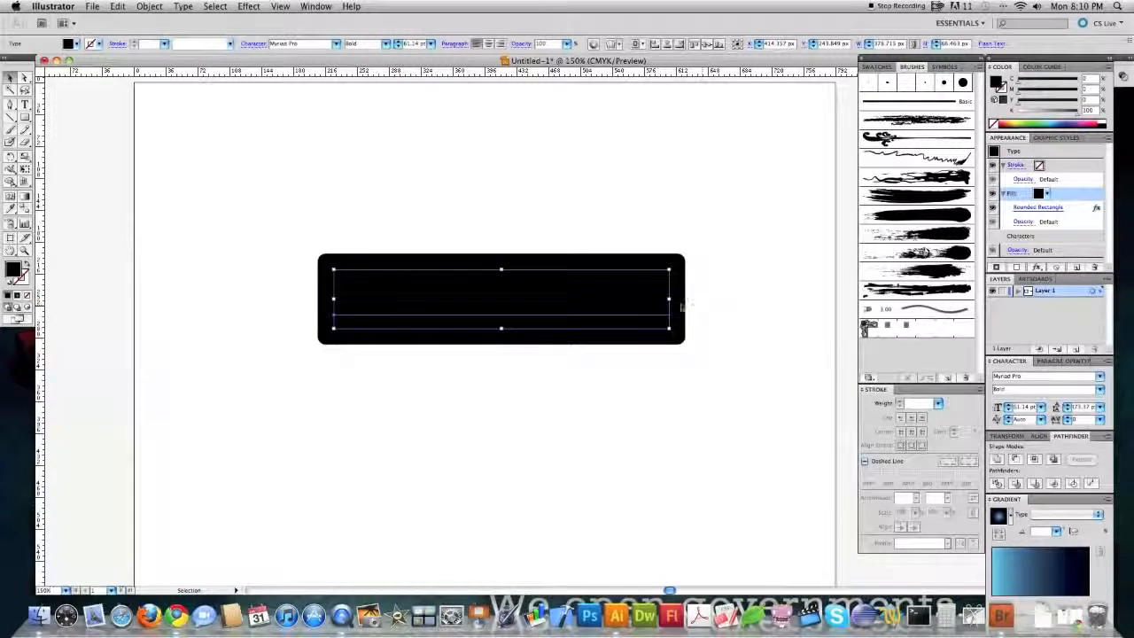
# - Set the fill of the BUTTON TEXT characters to white
pyautogui.click(24, 106)
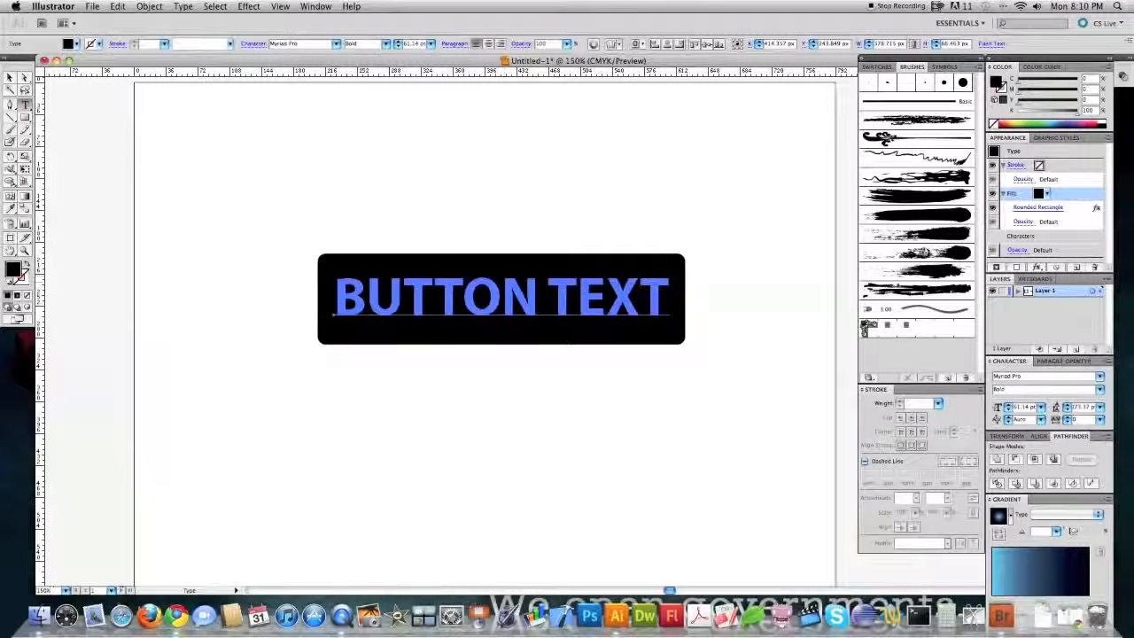
pyautogui.moveTo(669, 299); pyautogui.dragTo(334, 299)
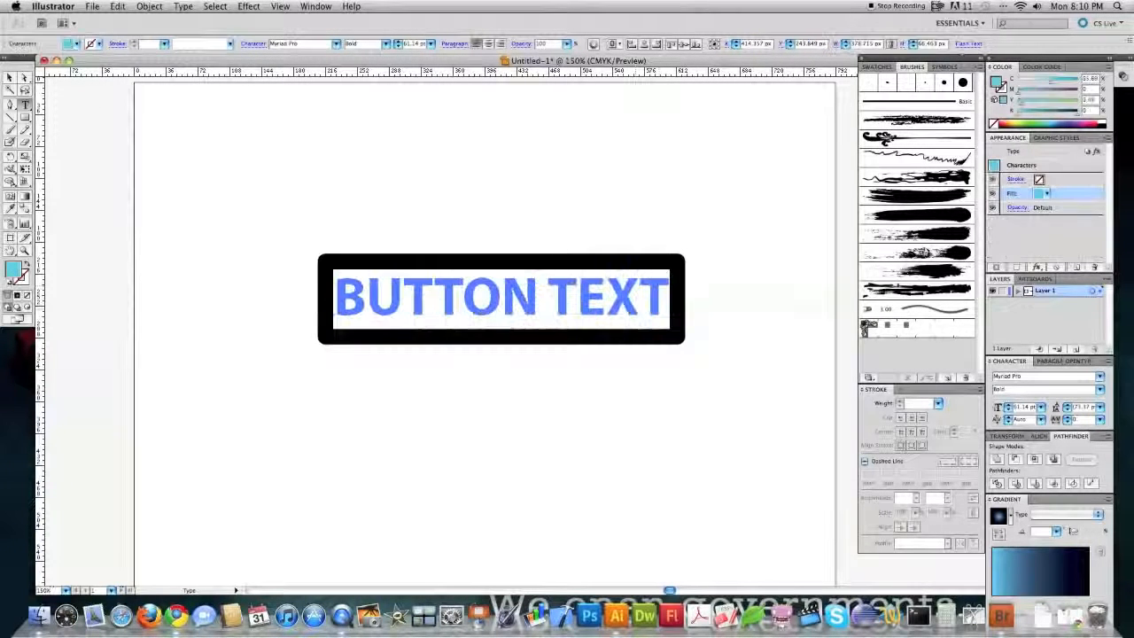
pyautogui.click(1105, 120)
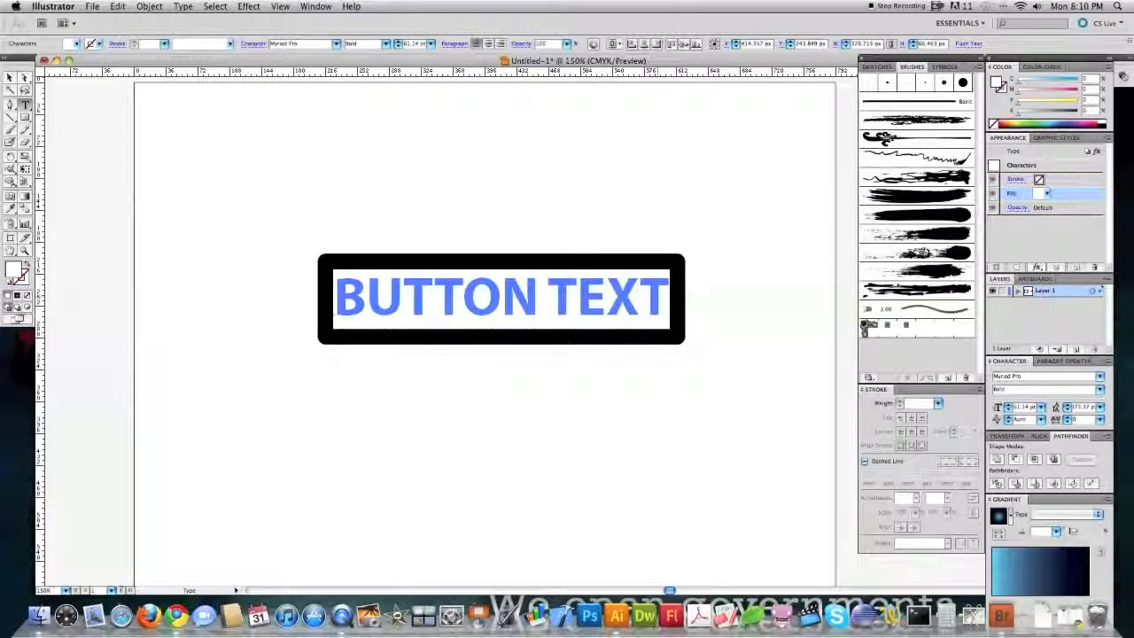
# - Replace the button's wording with Another Button and deselect it
pyautogui.write('Another Button')
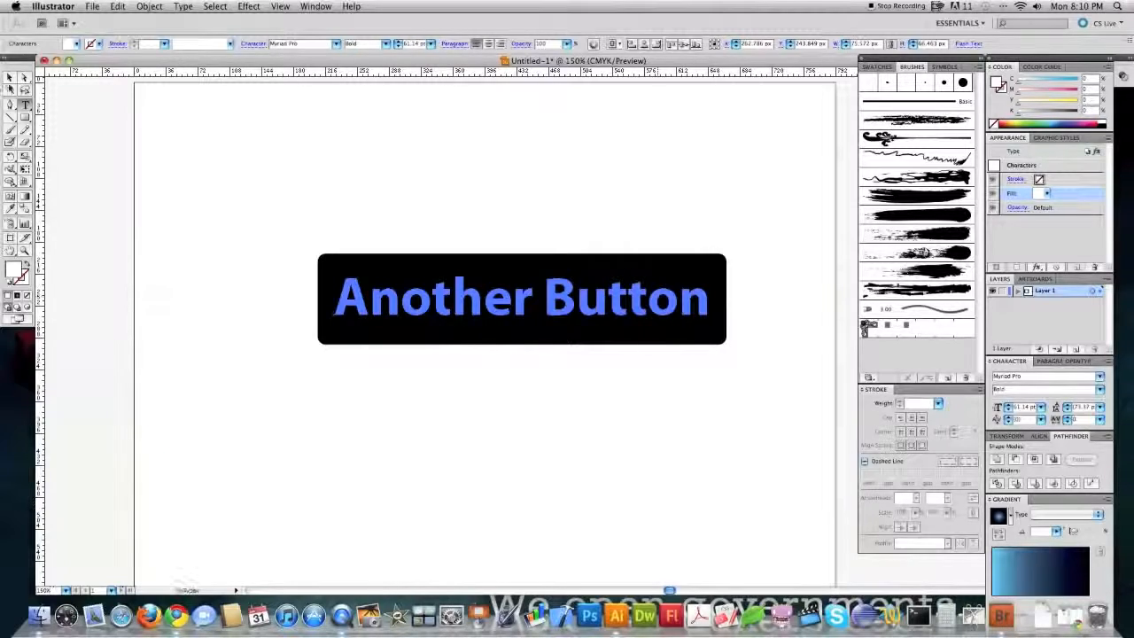
pyautogui.click(9, 78)
pyautogui.click(63, 101)
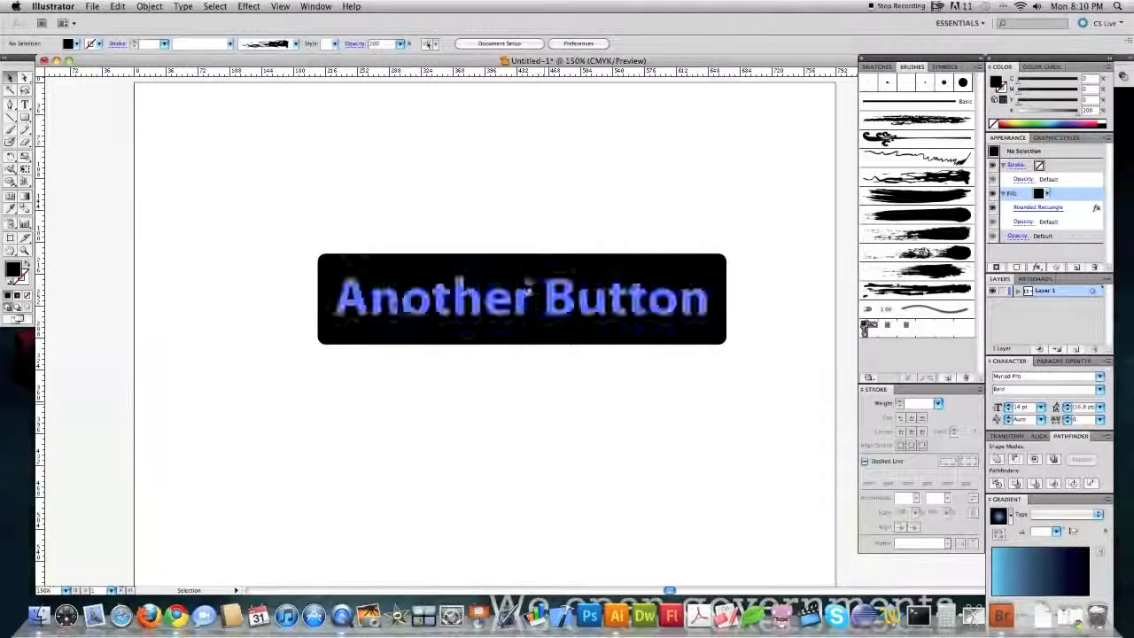